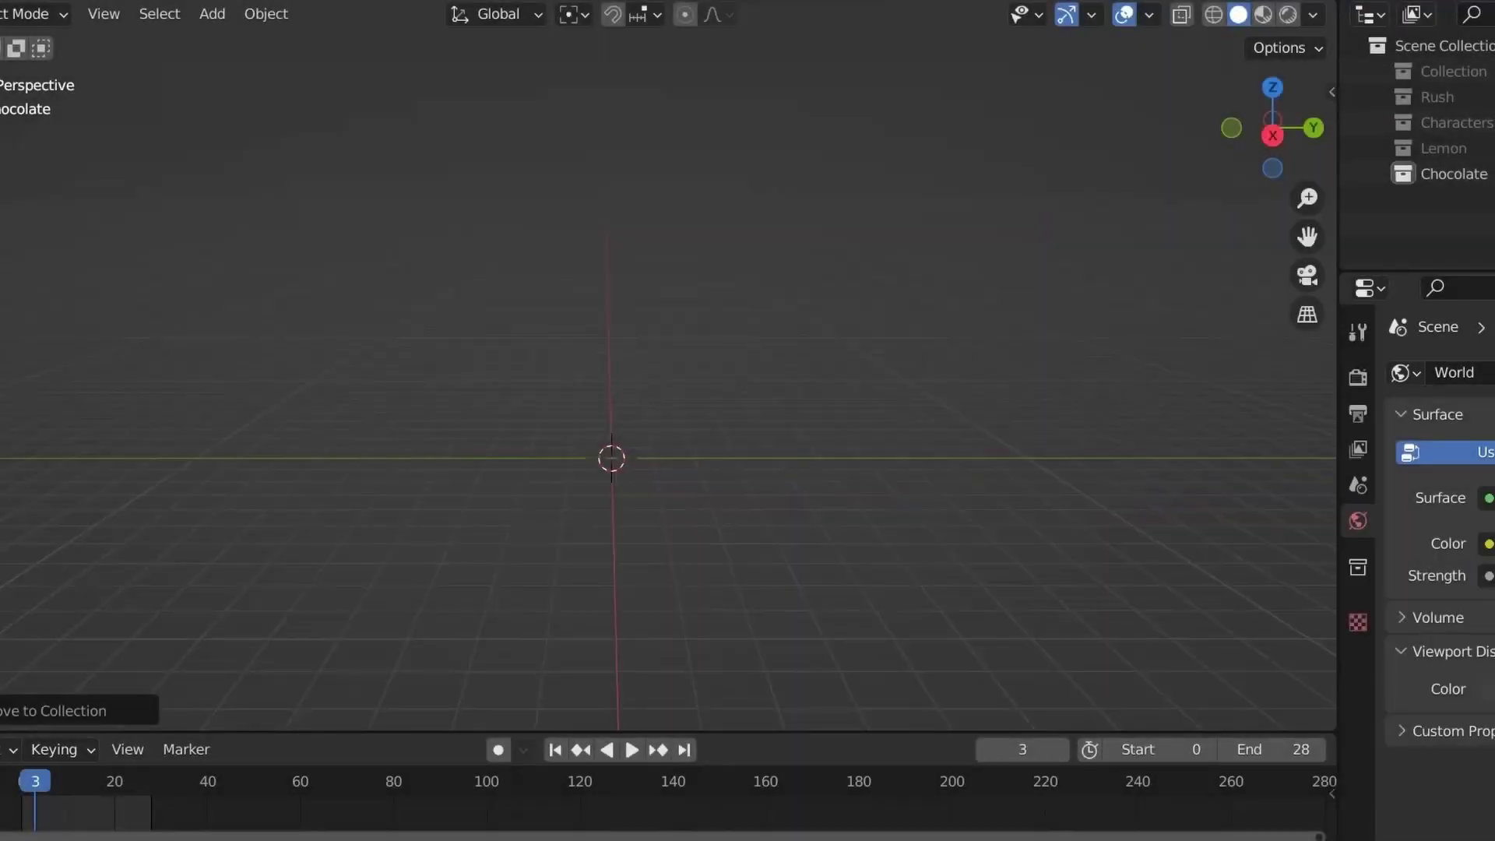
Add a new cube to the Chocolate collection.
key("shift+a")
left_click(794, 377)
middle_click_drag(794, 377, 747, 366)
scroll(638, 390, "up", 5)
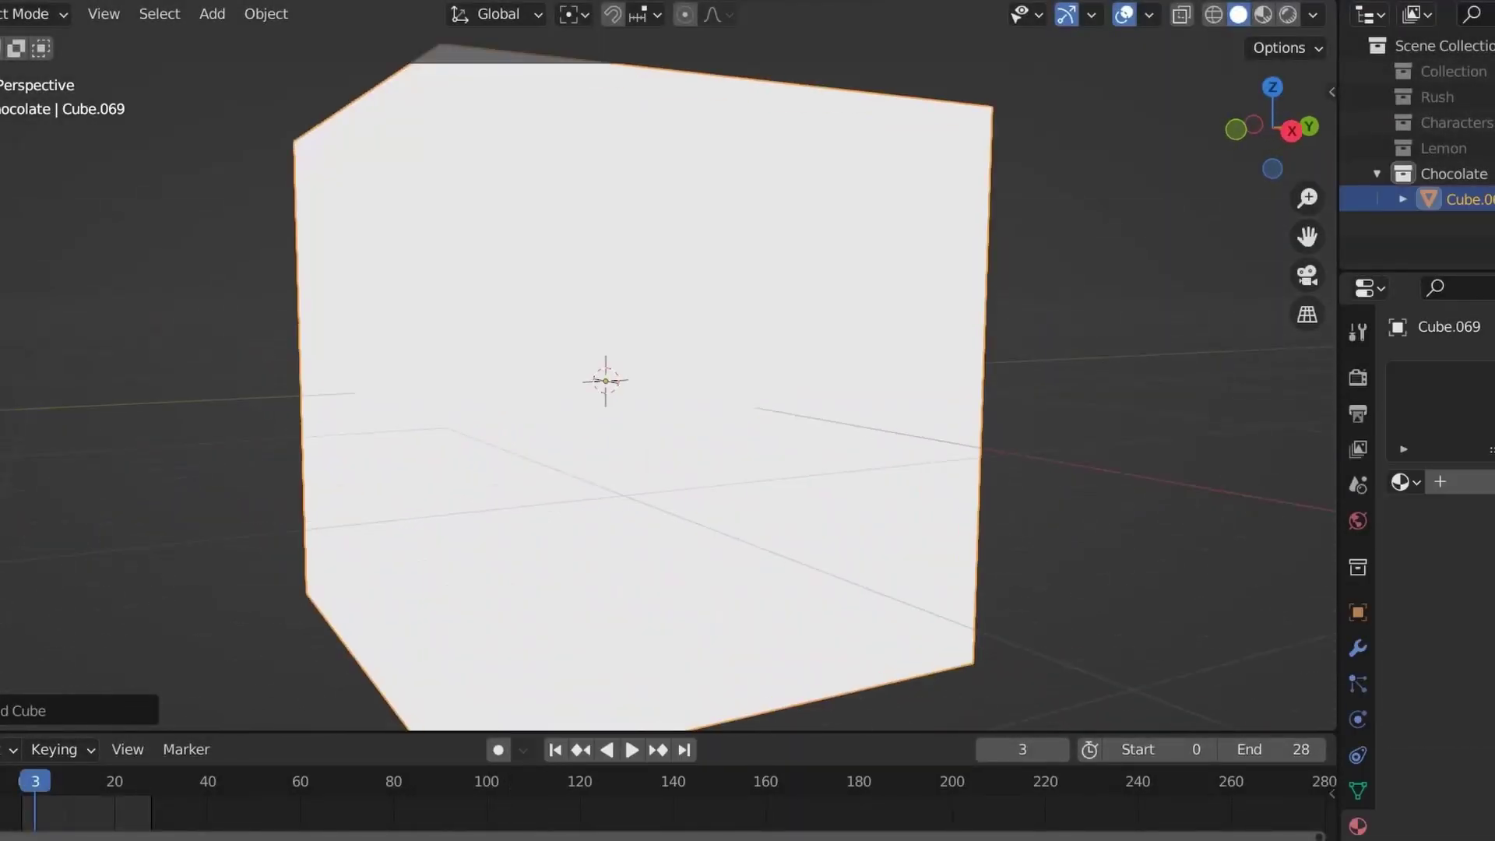
scroll(669, 390, "down", 6)
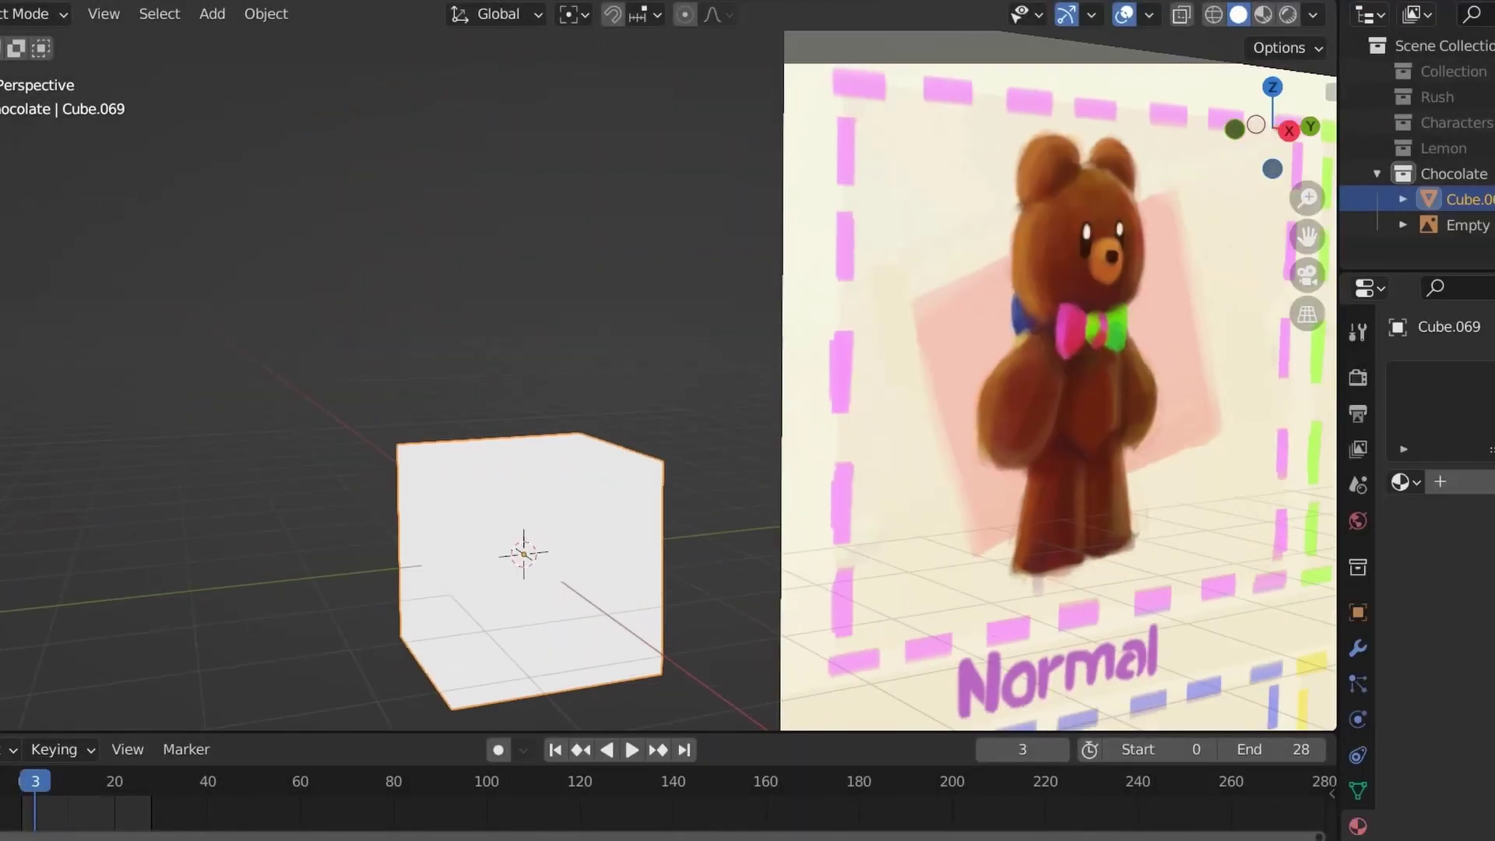
In Edit Mode, scale the cube with height locked and extrude an upper block.
key("Tab")
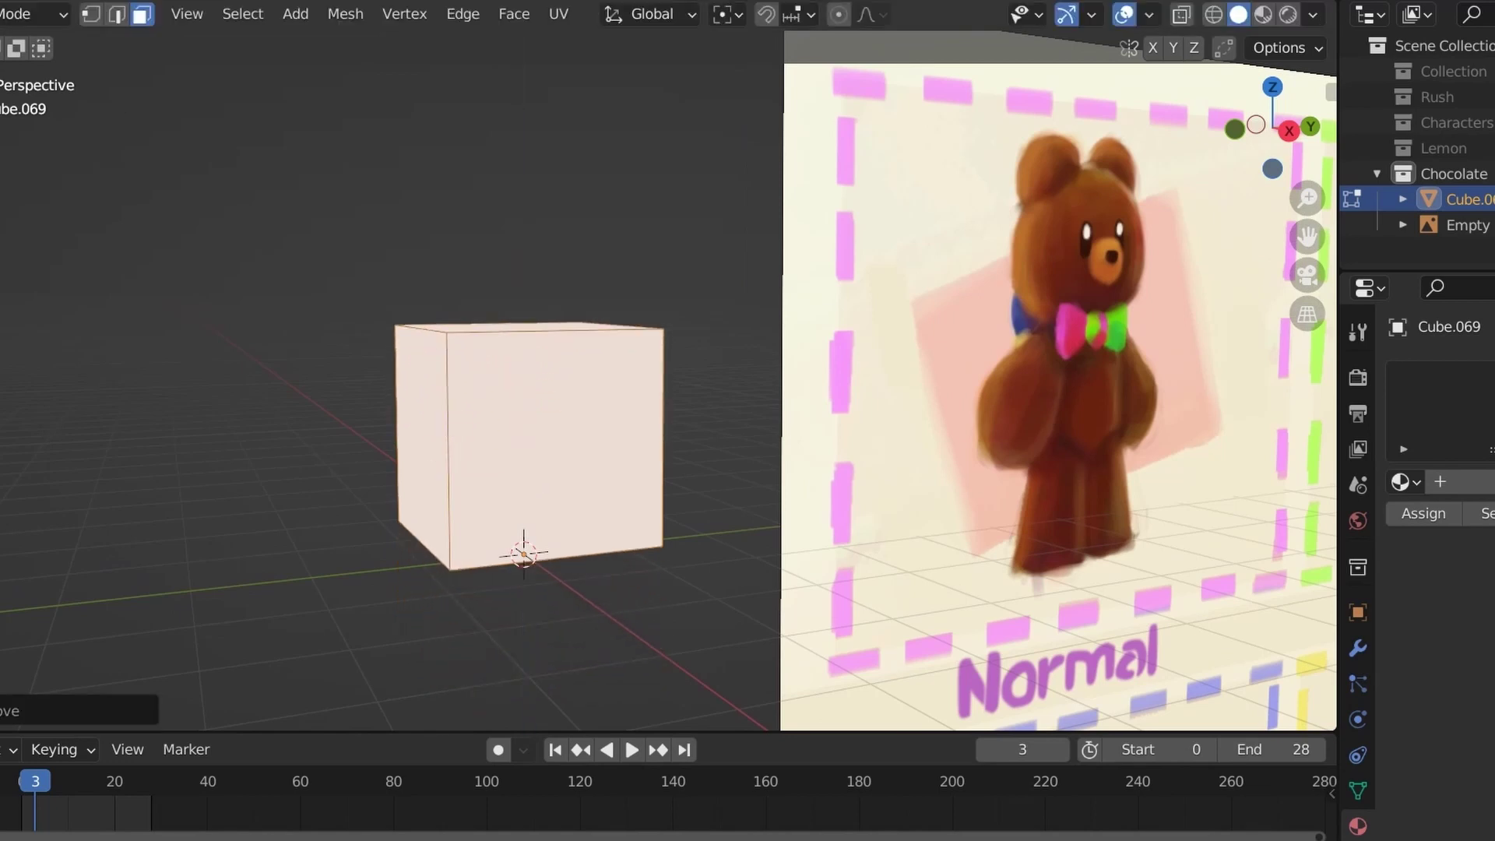
key("s")
key("shift+z")
key("e")
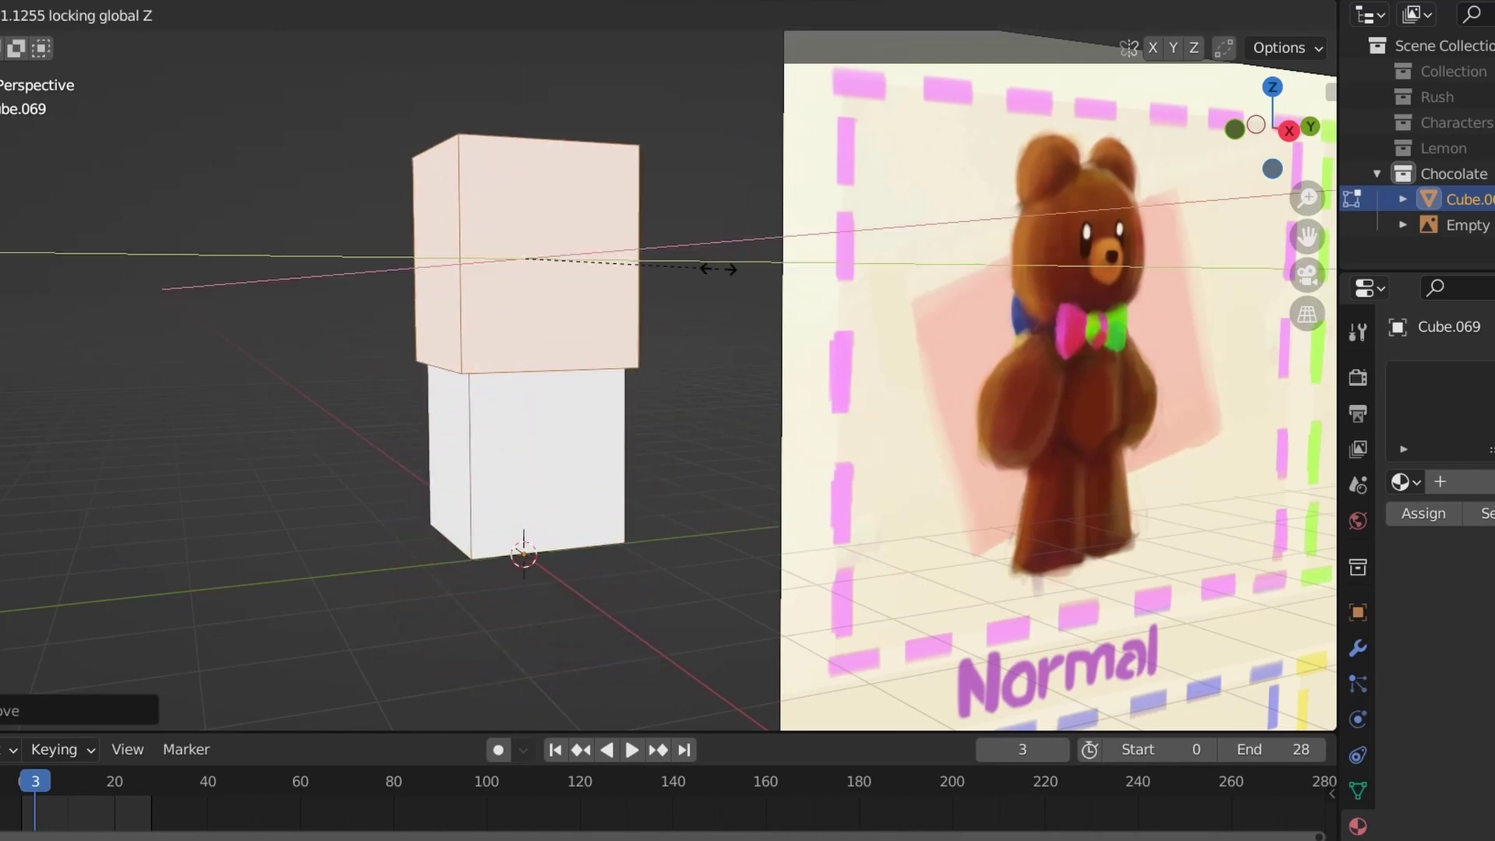
left_click(716, 269)
key("KP_3")
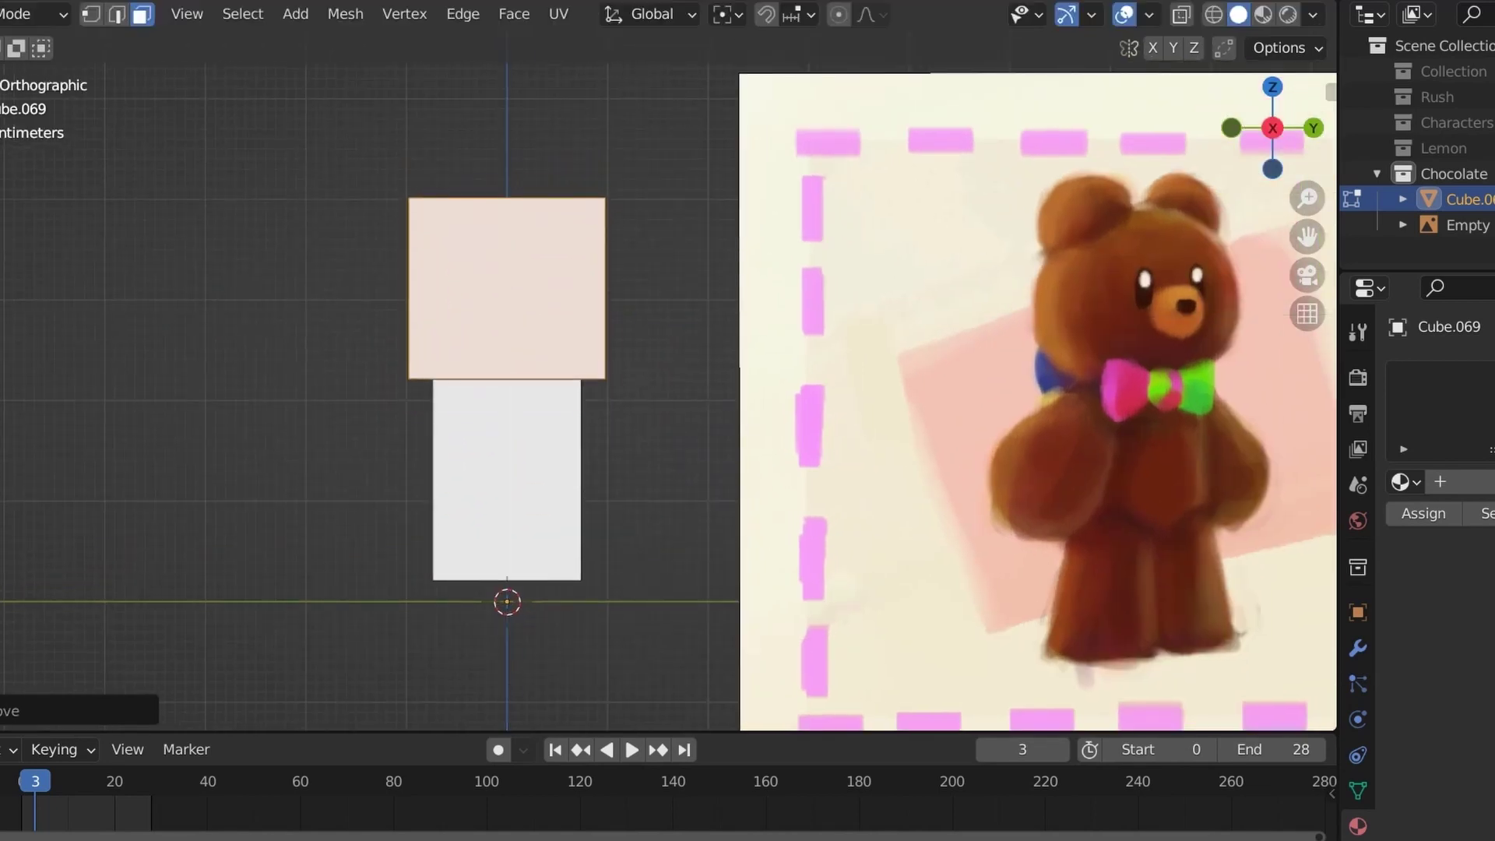
In Right view, resize the lower body block and move the blocks vertically into place.
key("s")
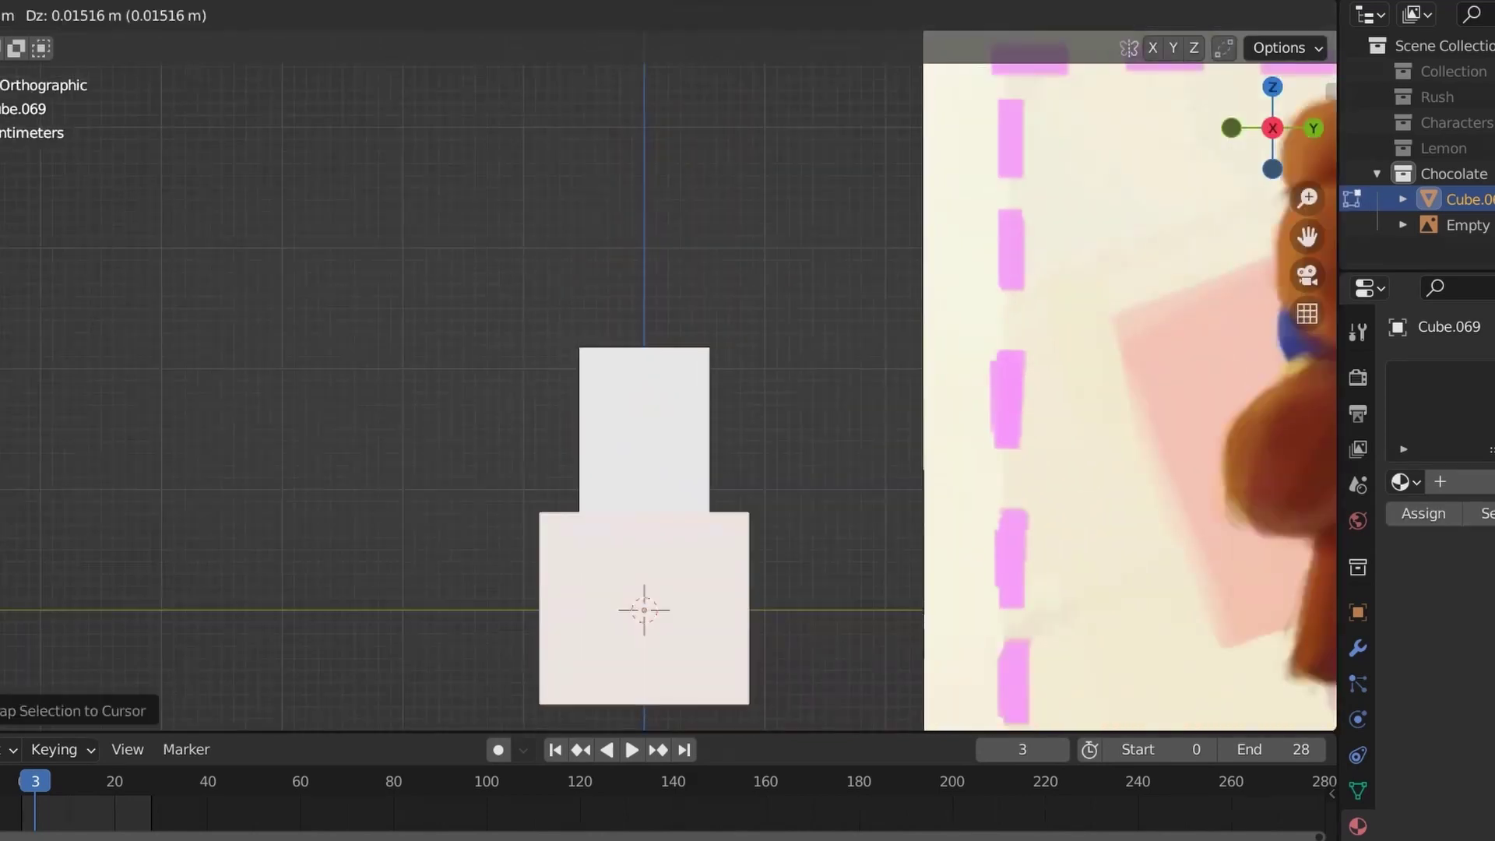
key("Return")
key("g")
key("z")
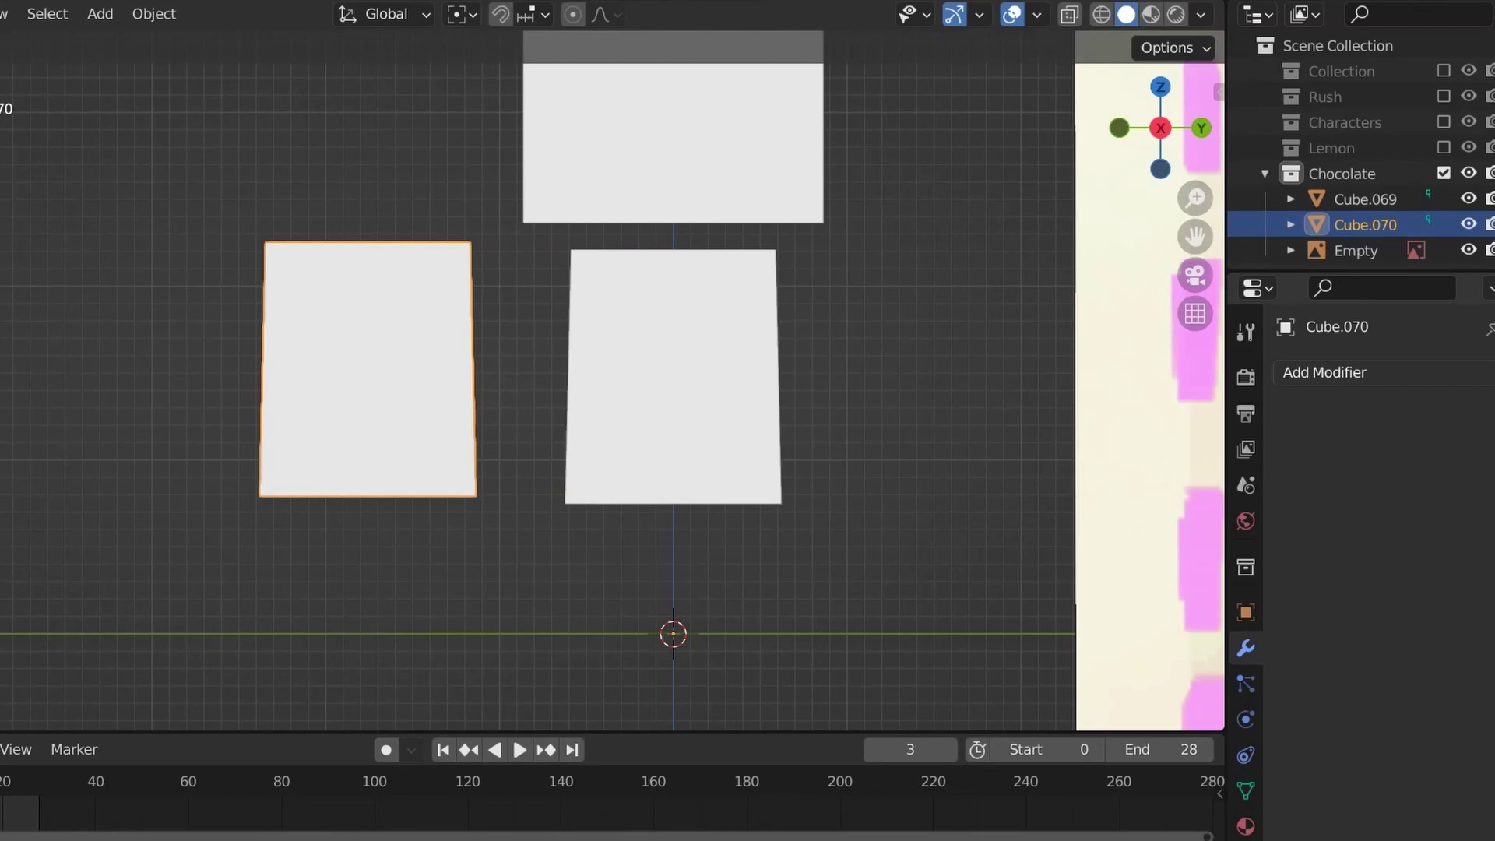
Add a Mirror modifier to Cube.070 and set it to mirror across Y.
left_click(1323, 372)
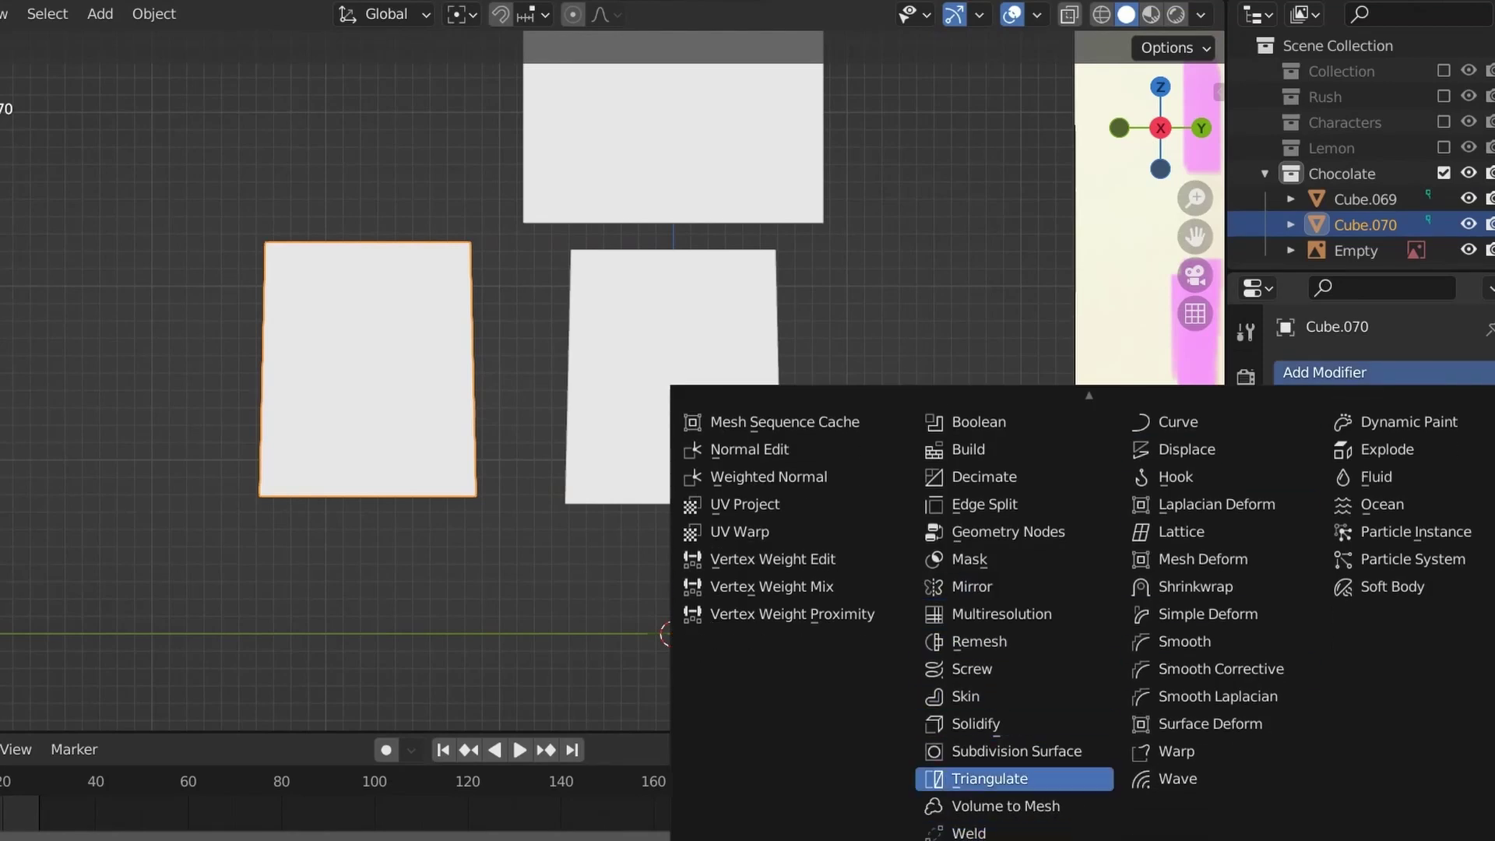
scroll(1012, 778, "down", 1)
left_click(973, 566)
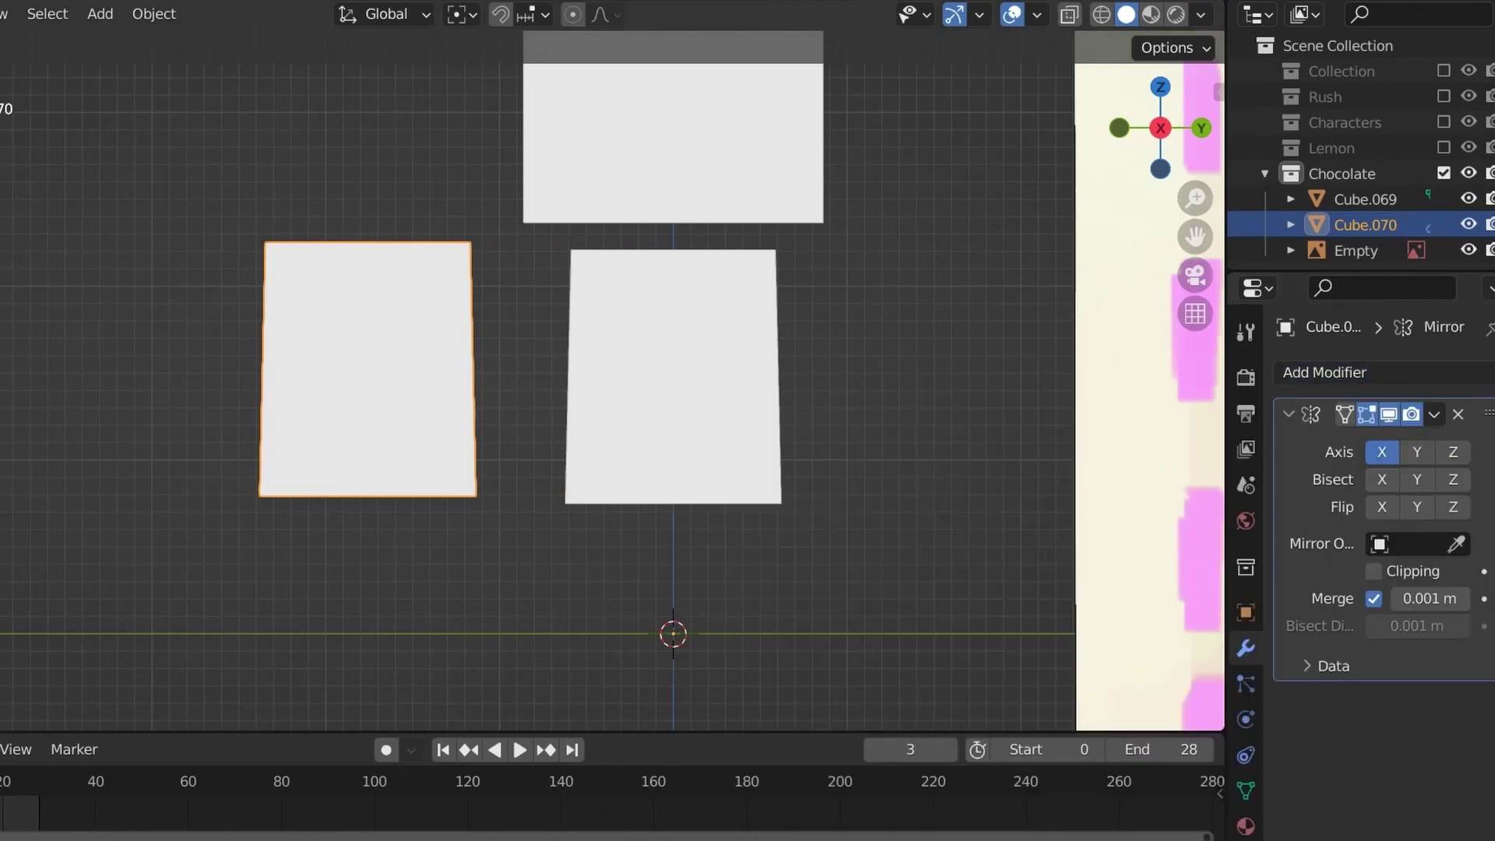
key("Tab")
left_click(1416, 452)
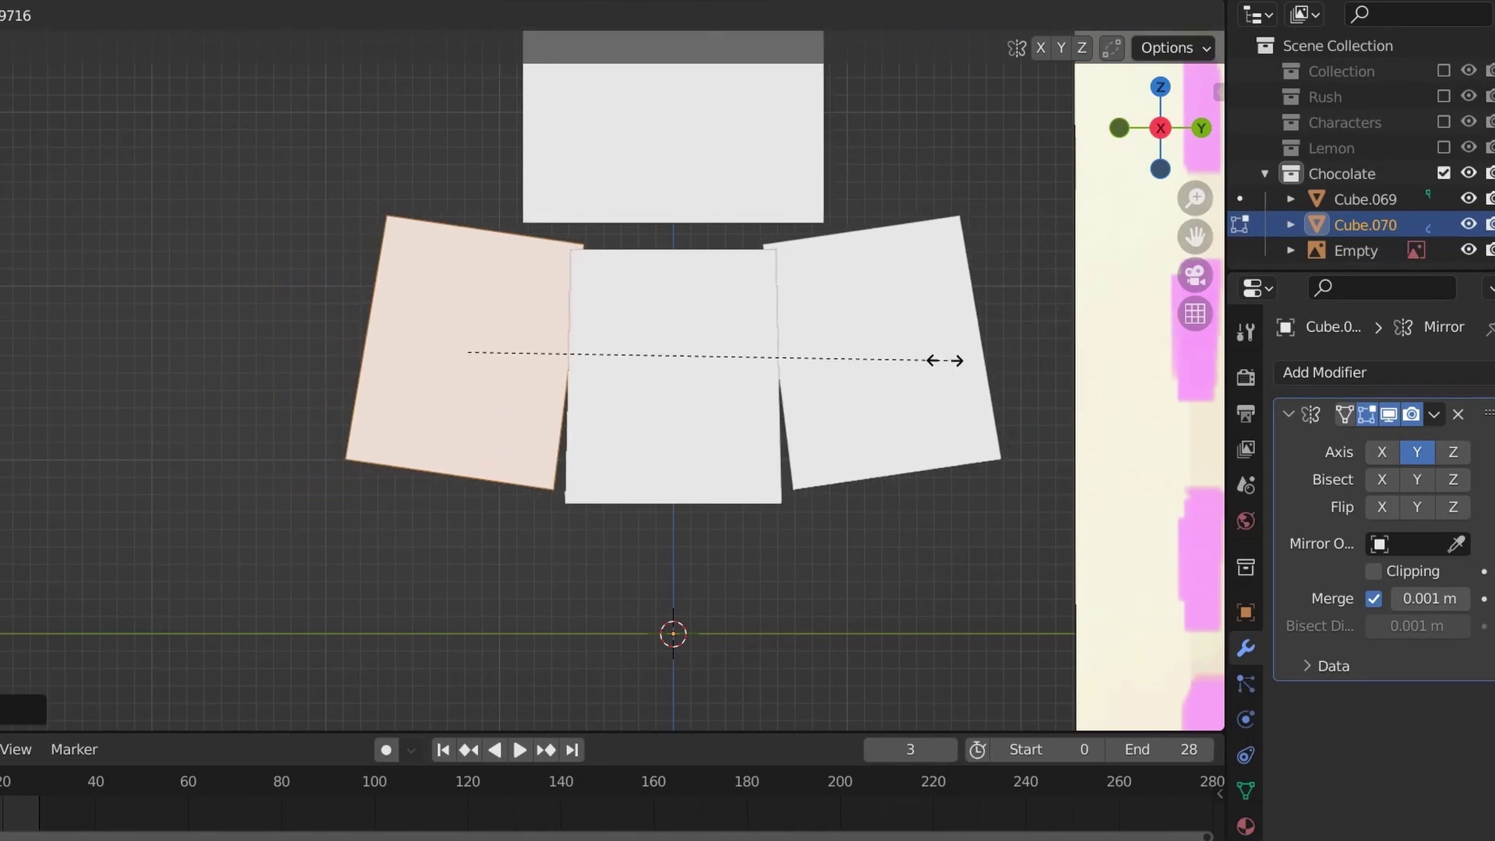
Shrink the arm faces, move them toward the centre, and shorten them.
key("Return")
key("g")
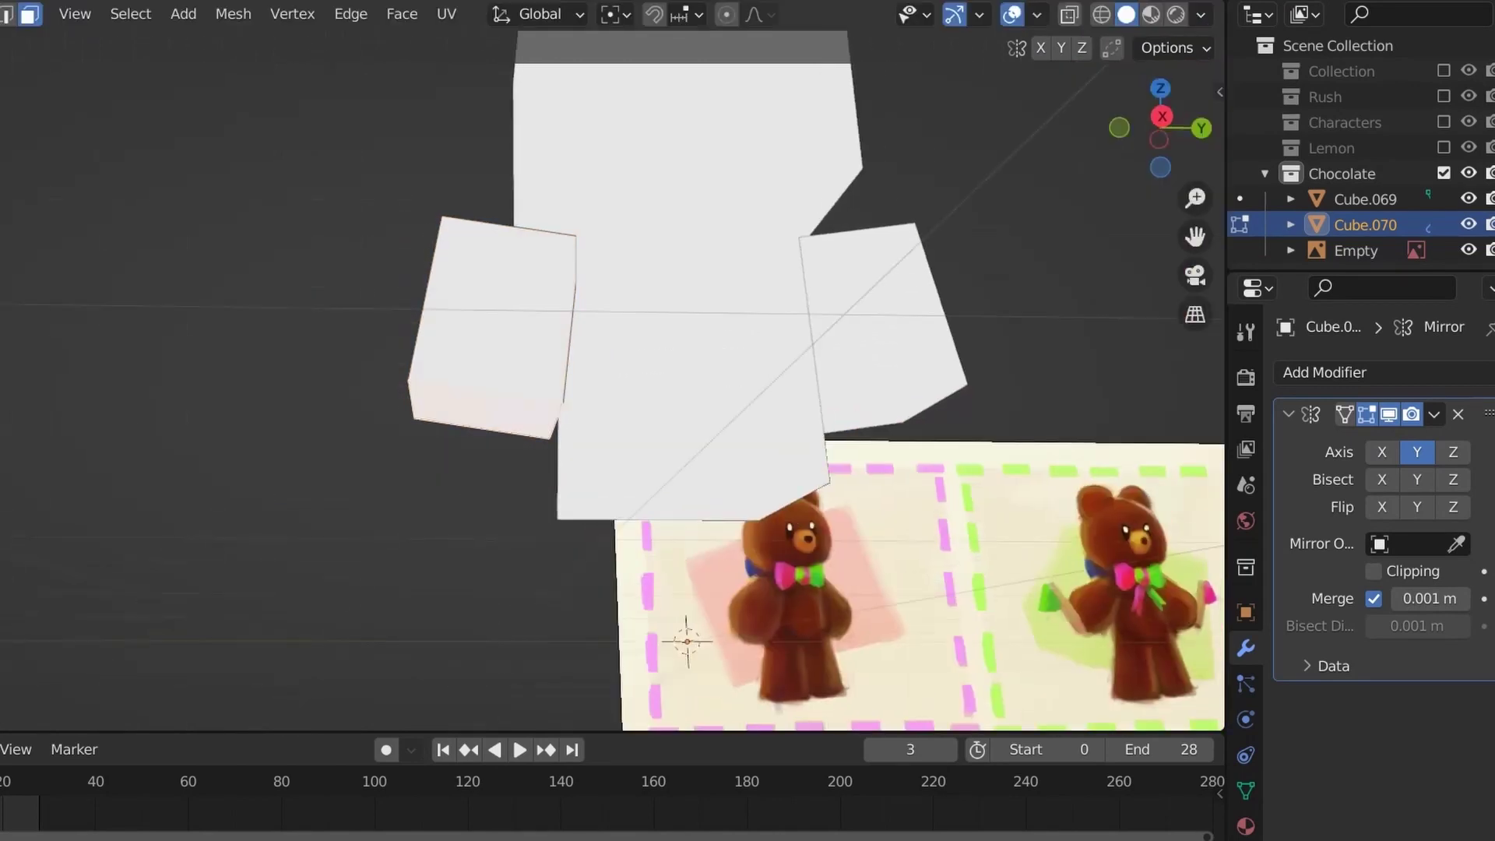
scroll(613, 380, "down", 3)
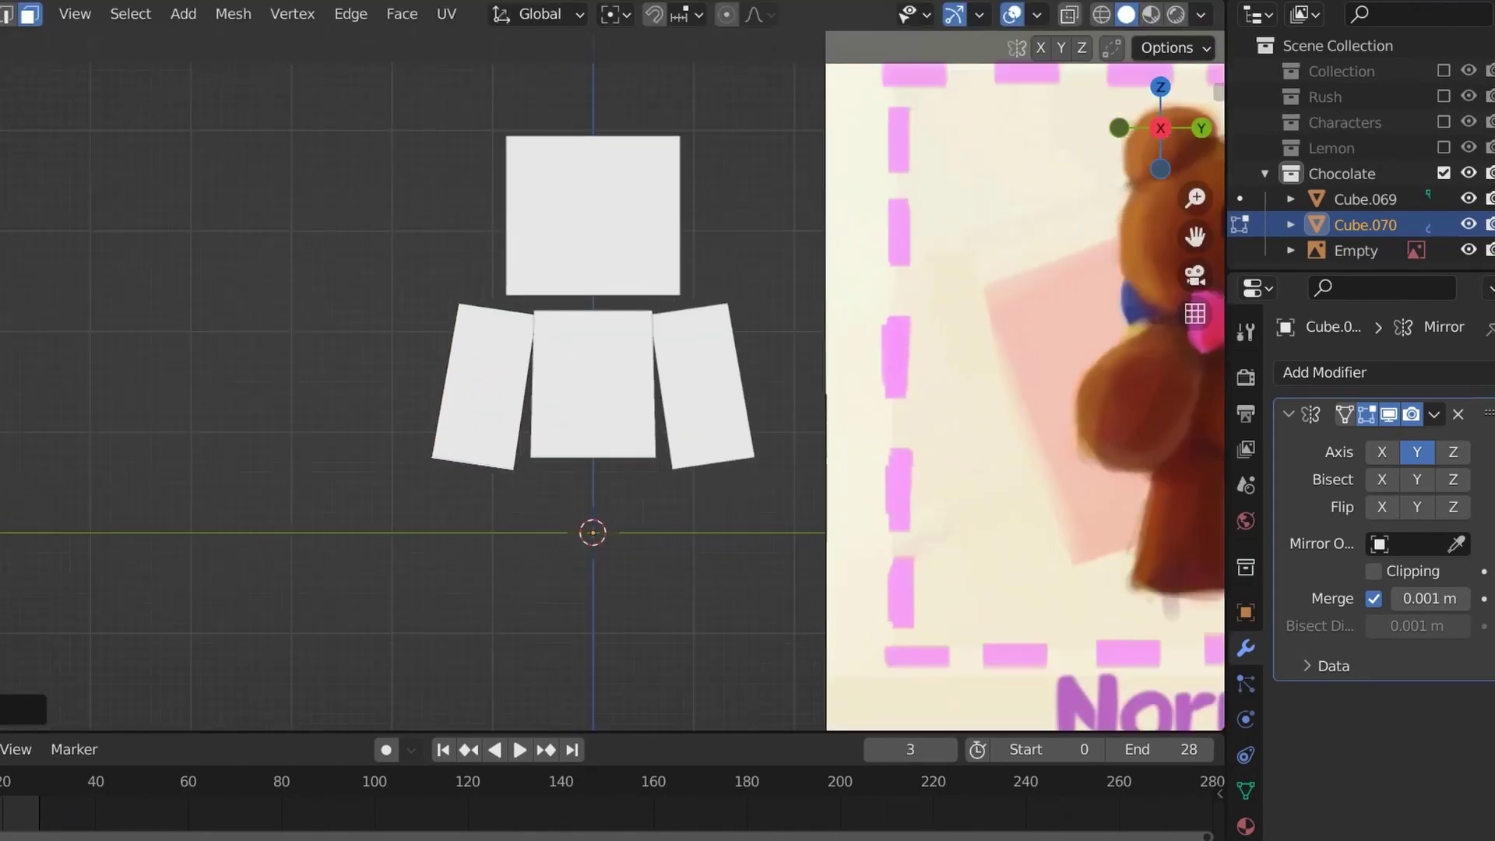
key("Return")
scroll(612, 381, "up", 2)
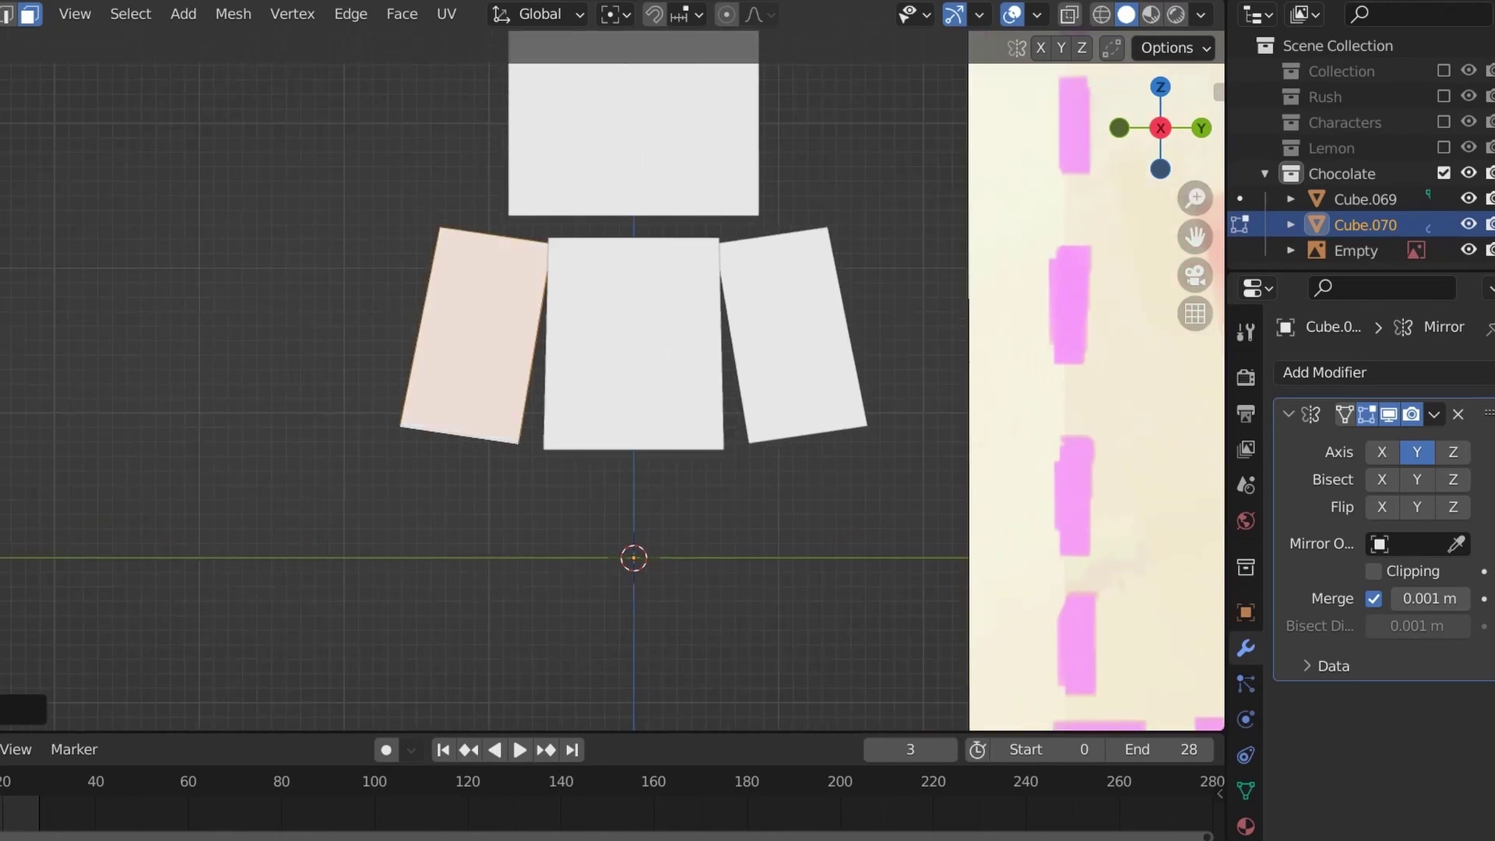
Duplicate the arm face downward to form a leg.
key("shift+d")
key("Return")
scroll(612, 381, "down", 3)
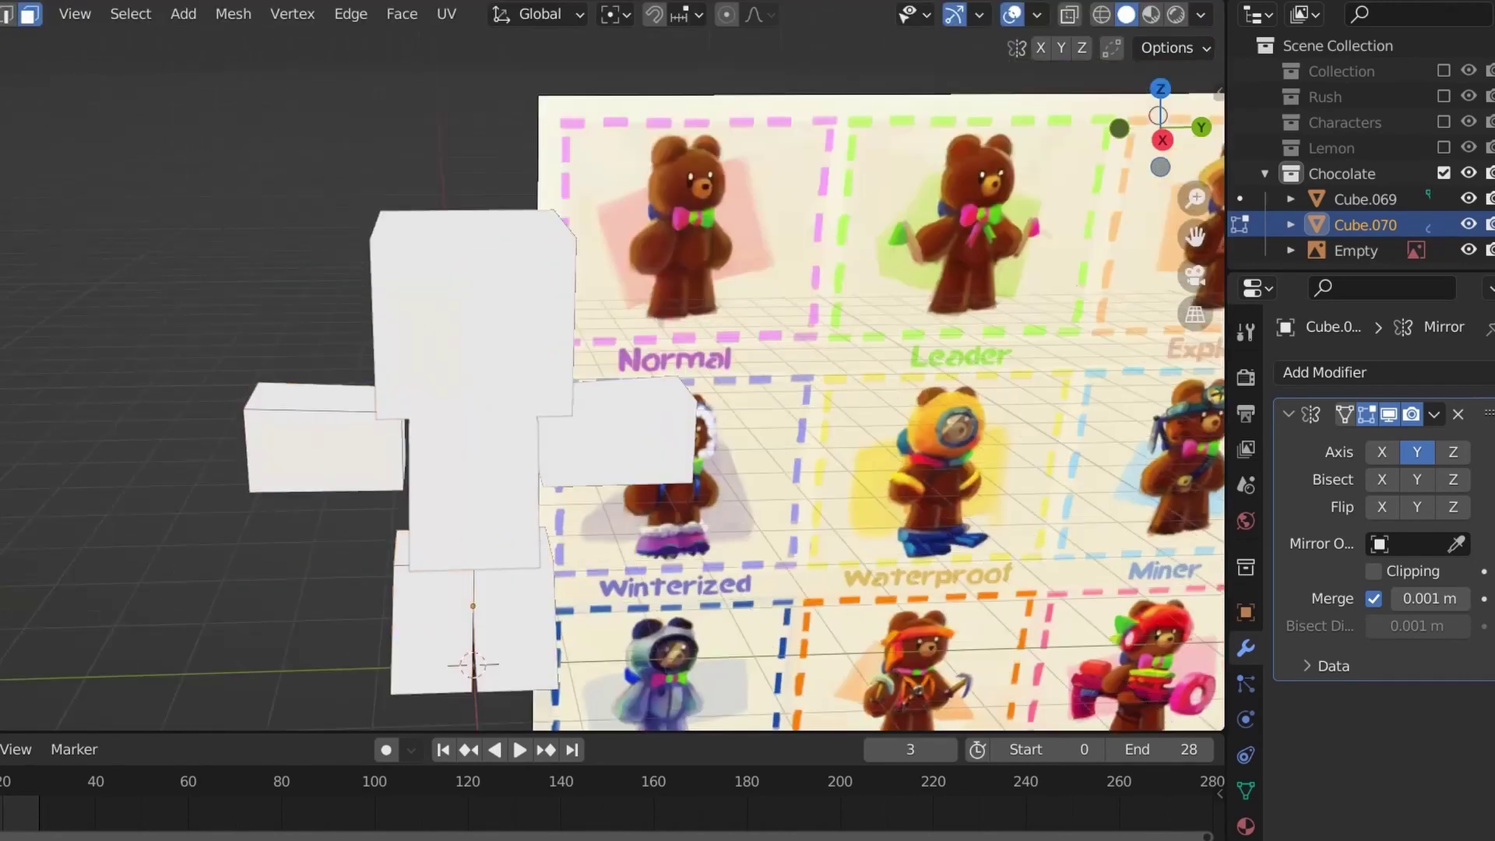
scroll(613, 381, "up", 4)
Move, scale apart and rotate the top faces to form the ears.
key("g")
key("Return")
key("s")
key("Return")
middle_click_drag(554, 334, 522, 331)
key("KP_1")
key("r")
key("Return")
Leave Edit Mode, add a Subdivision Surface modifier, and resize the head and body faces.
key("Tab")
left_click(1324, 372)
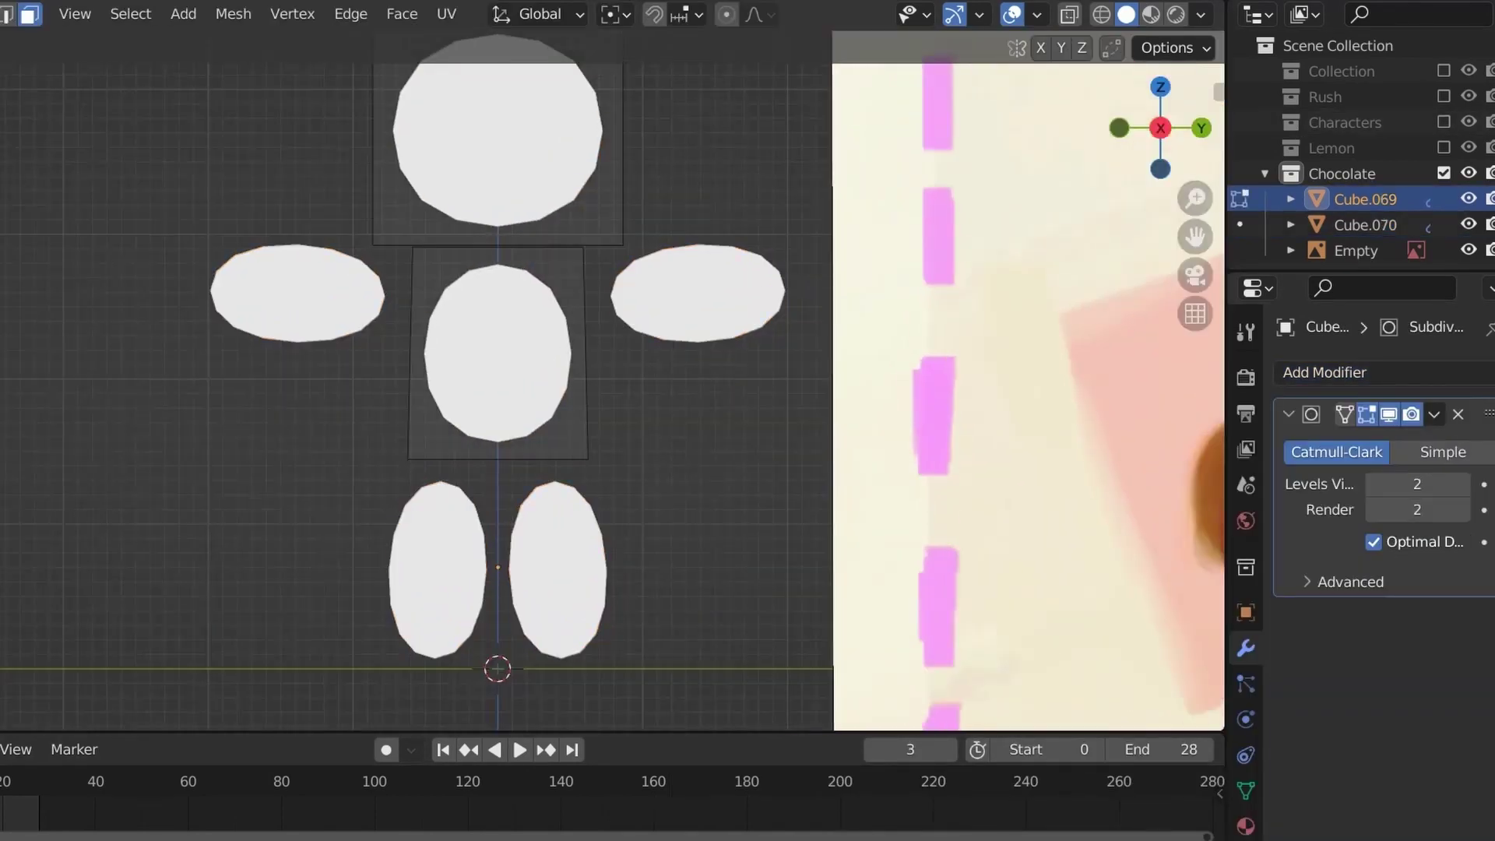
key("s")
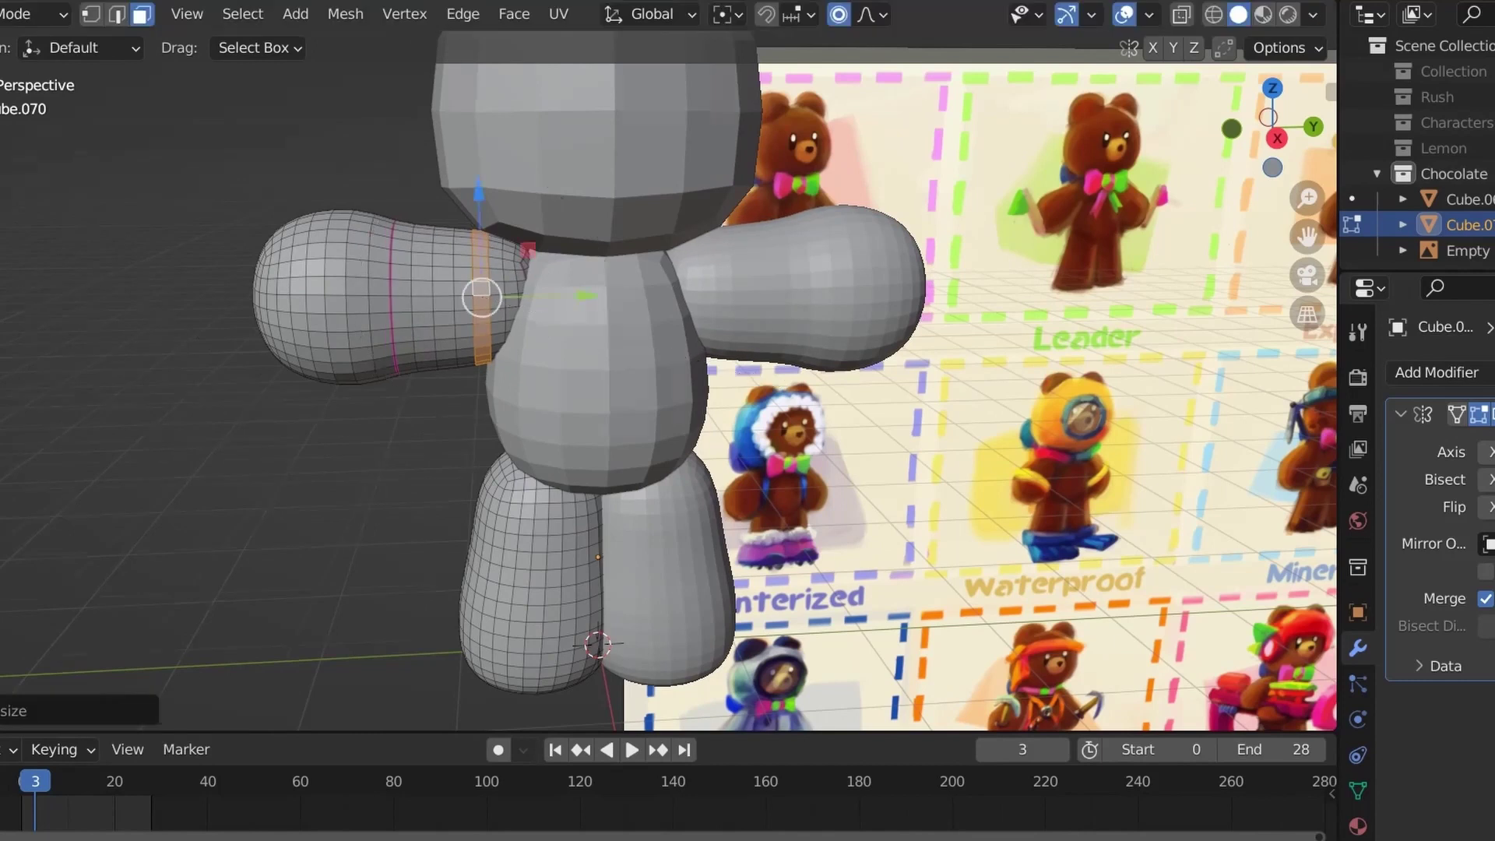
Orbit around the bear to check the shaped head, arms, legs and body.
scroll(670, 374, "down", 5)
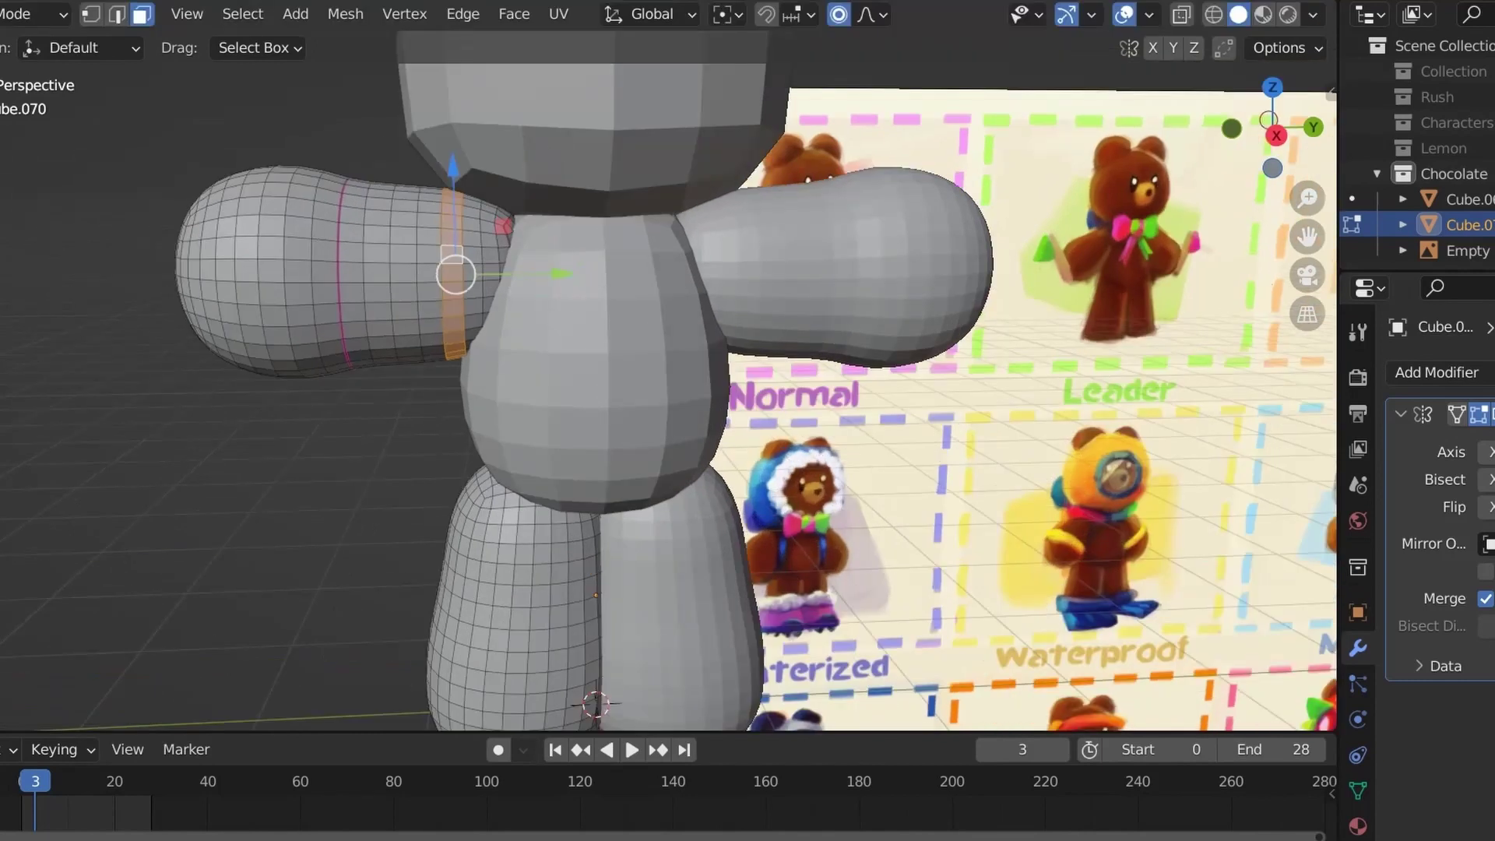
middle_click_drag(670, 374, 592, 374)
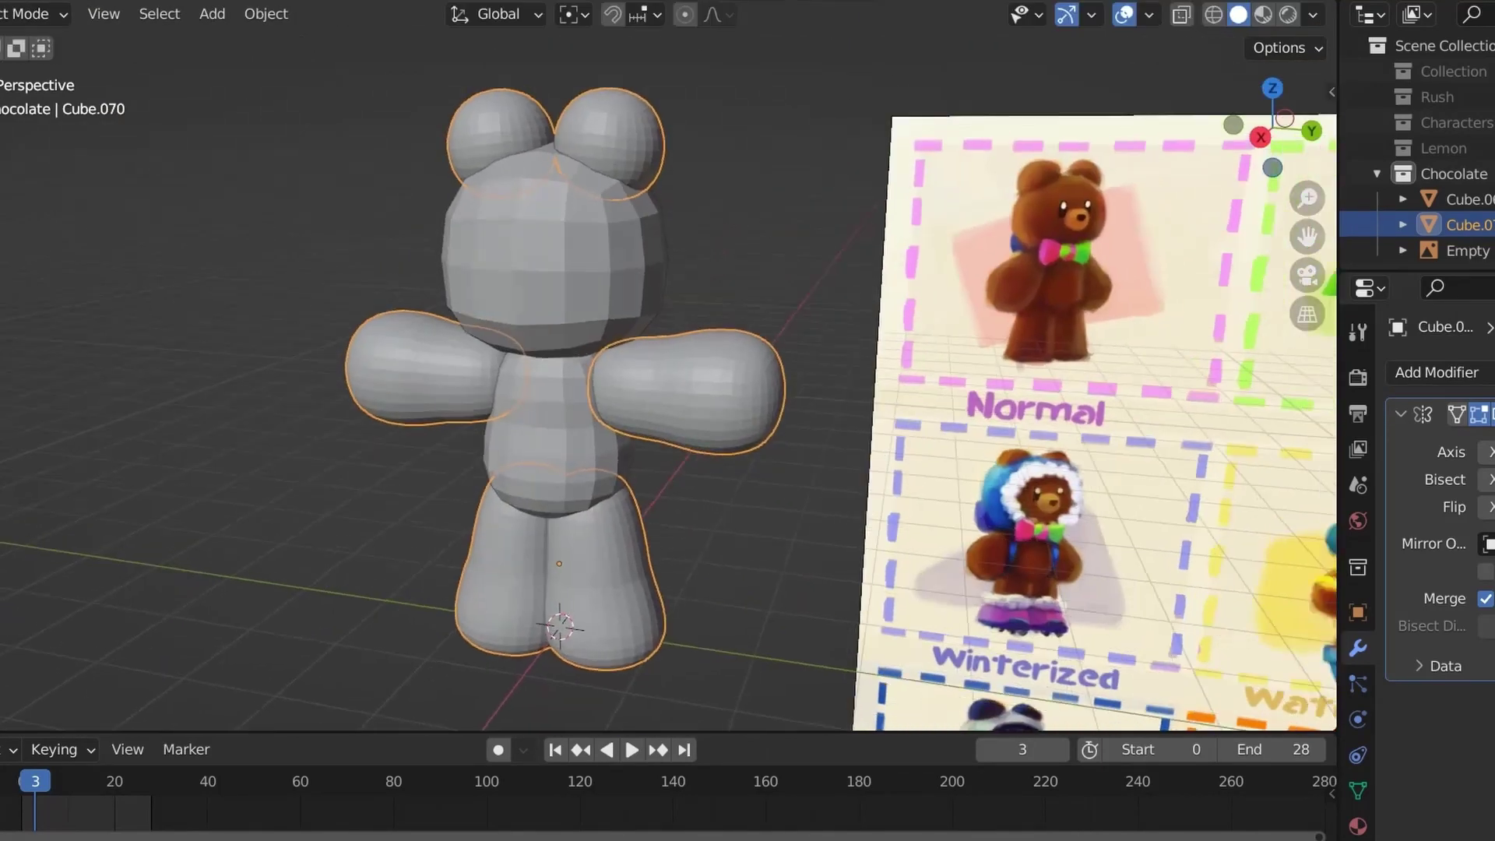
middle_click_drag(669, 374, 592, 374)
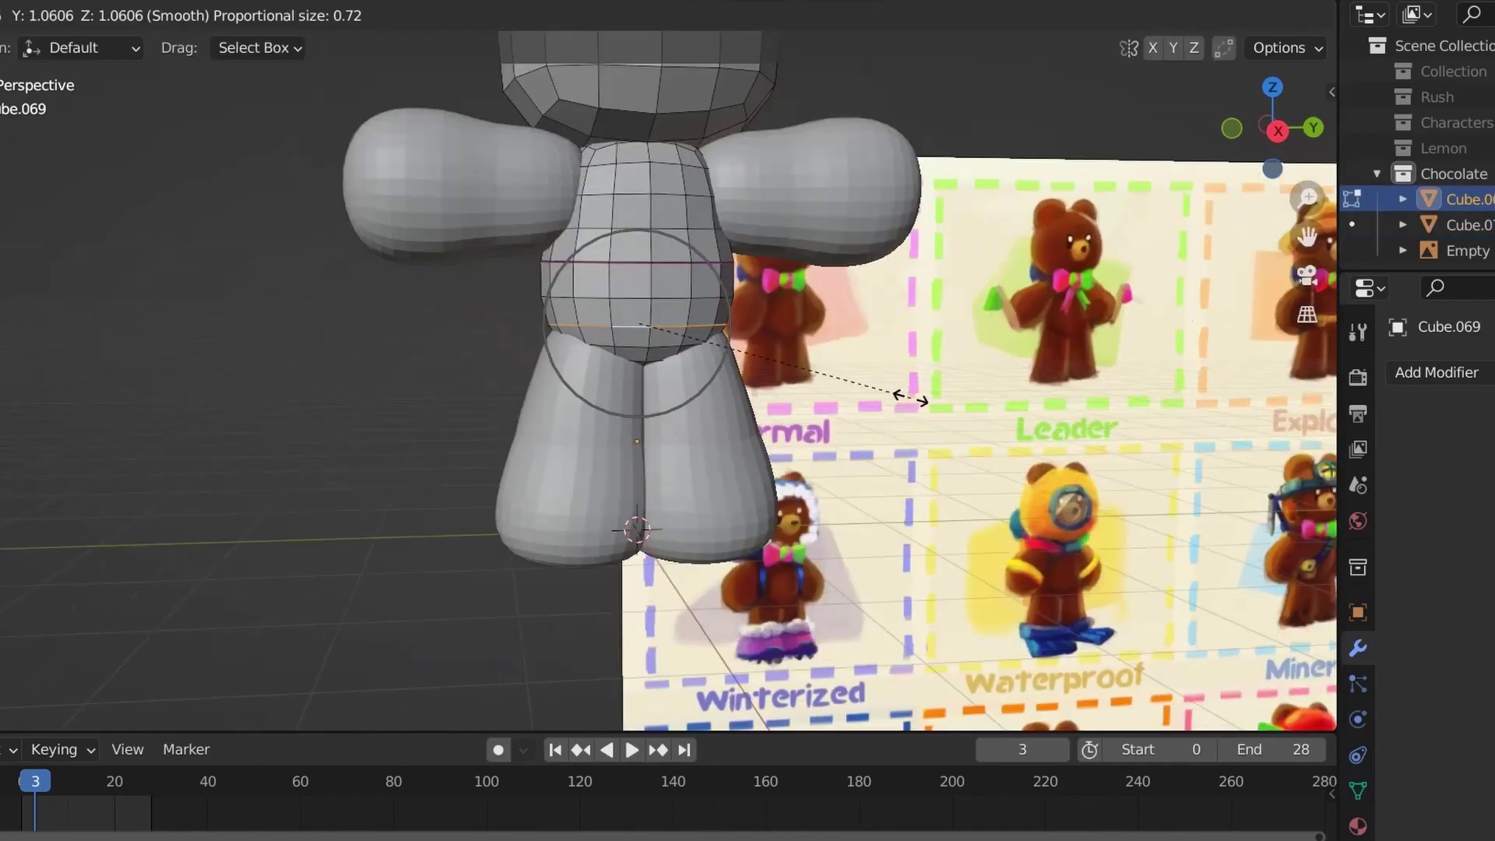
middle_click_drag(669, 374, 576, 374)
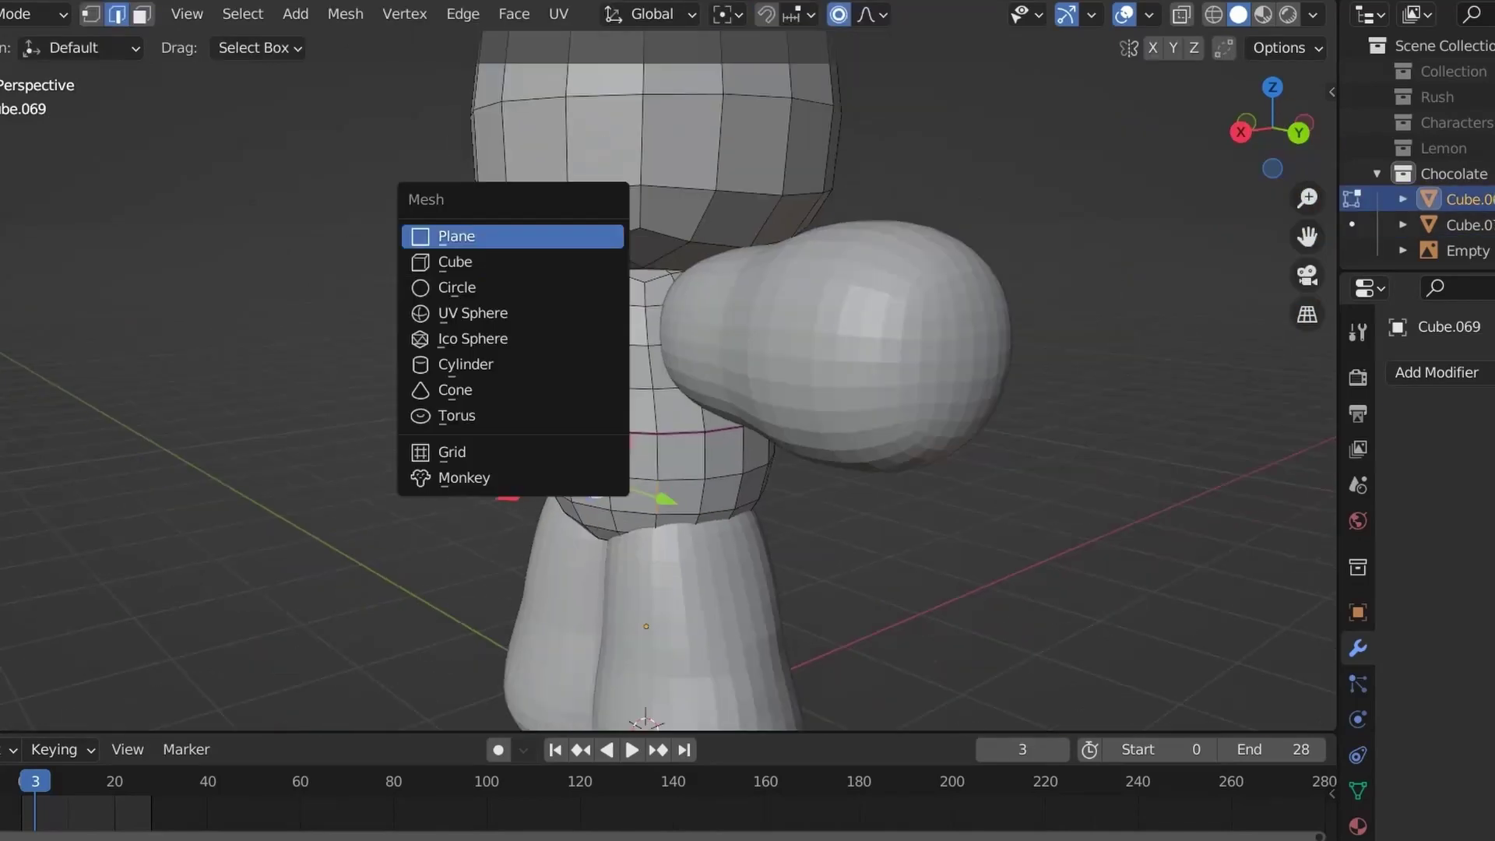
Add a chest cube, bevel it into a ball with Offset width, and squash it along Y.
left_click(501, 256)
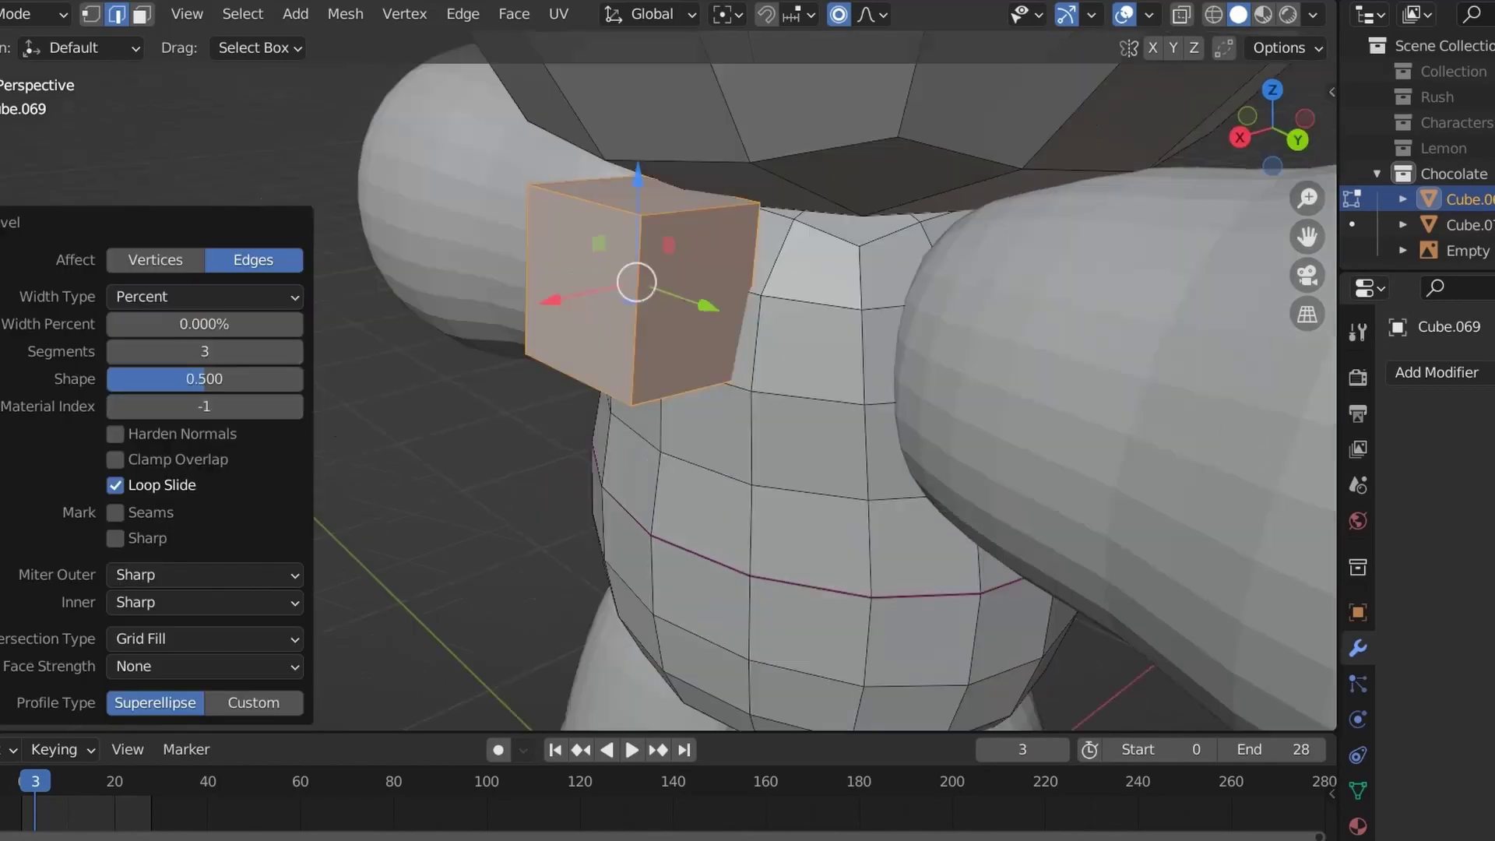
left_click(204, 296)
left_click(226, 288)
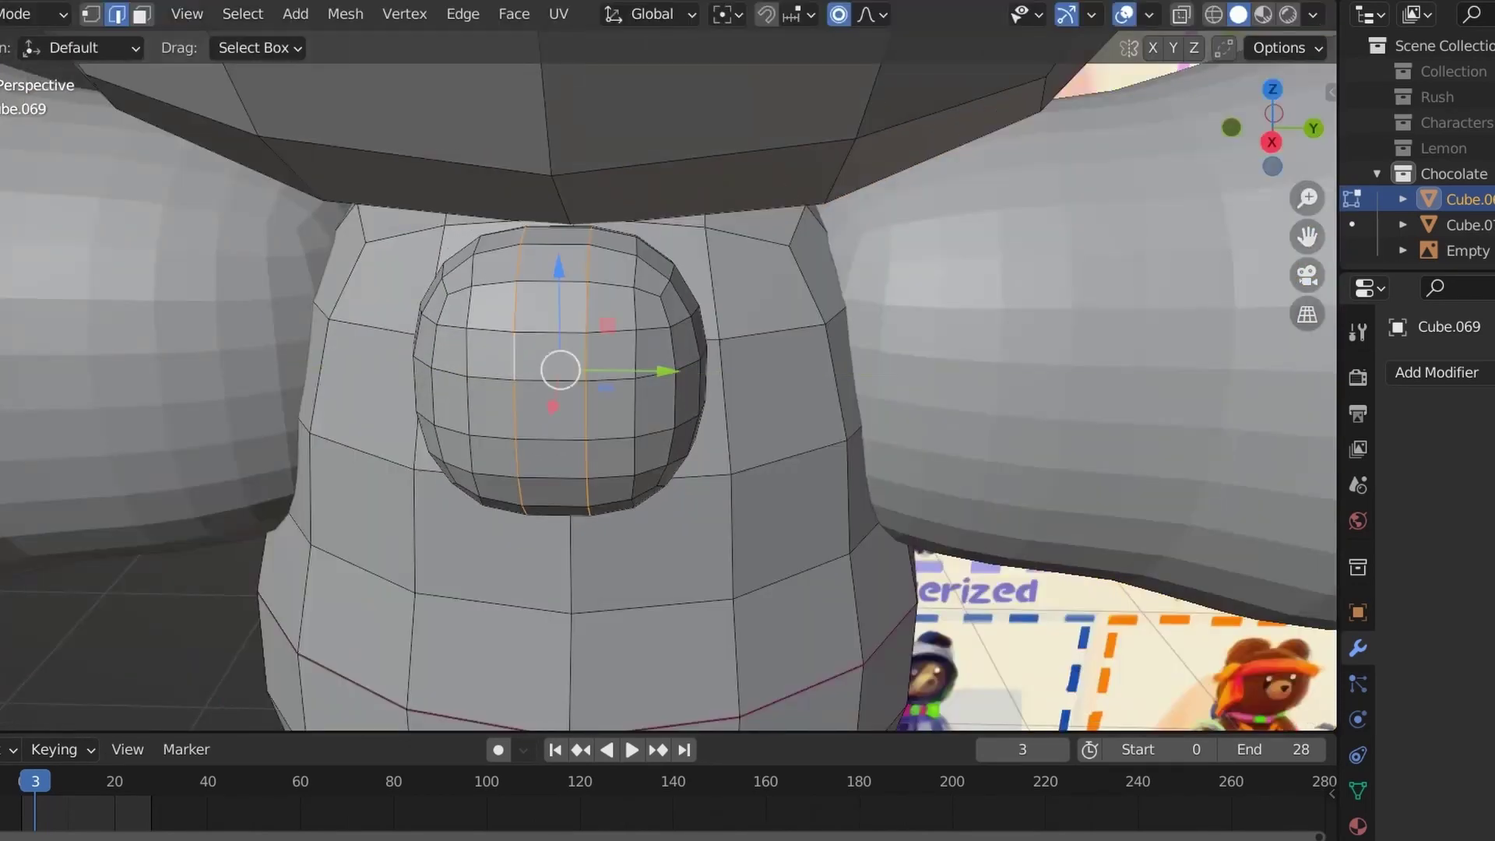
key("s")
key("Return")
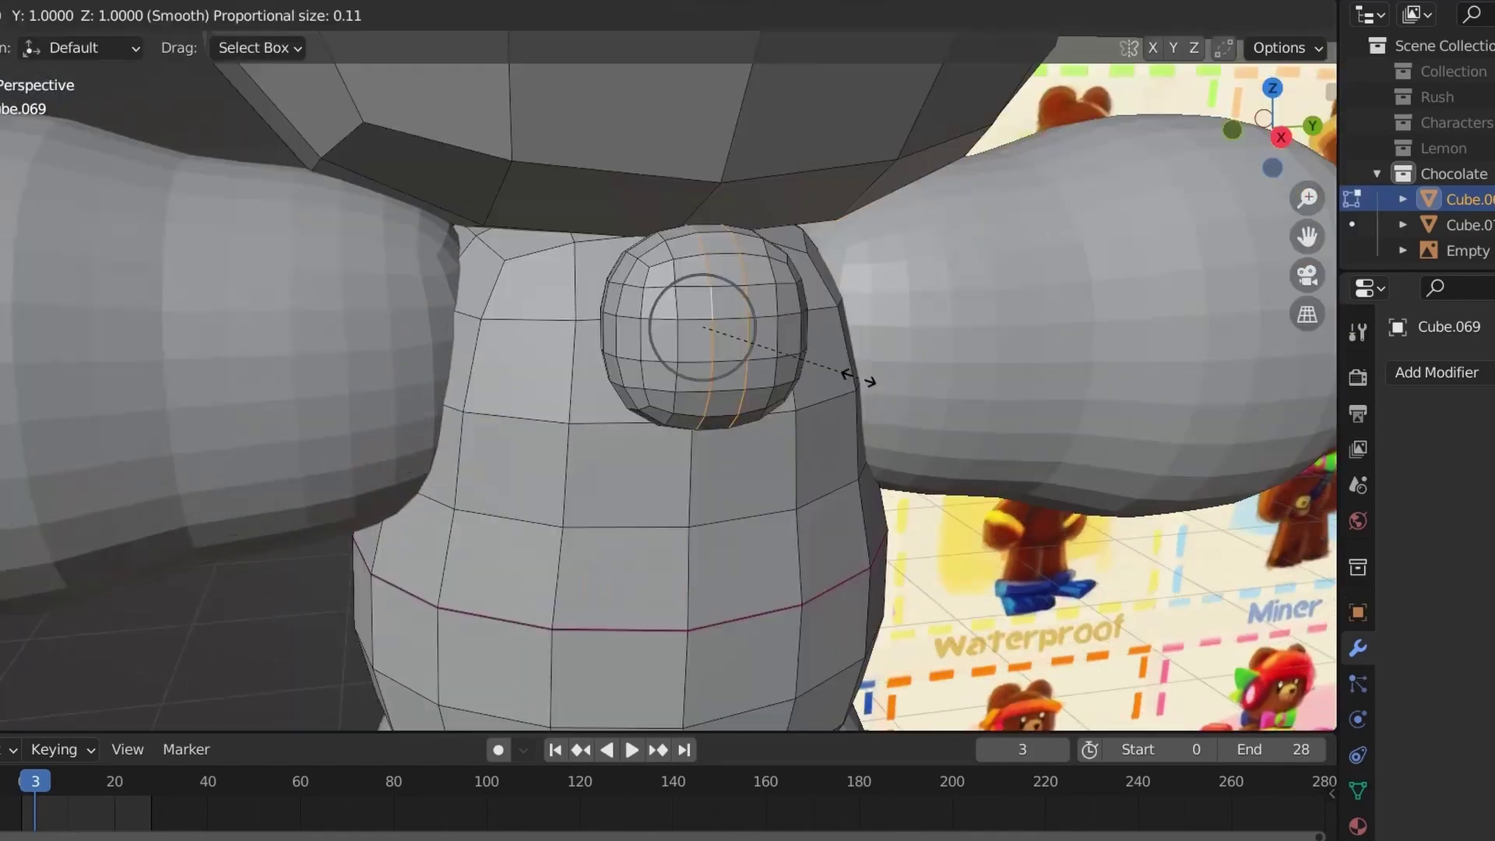
key("Return")
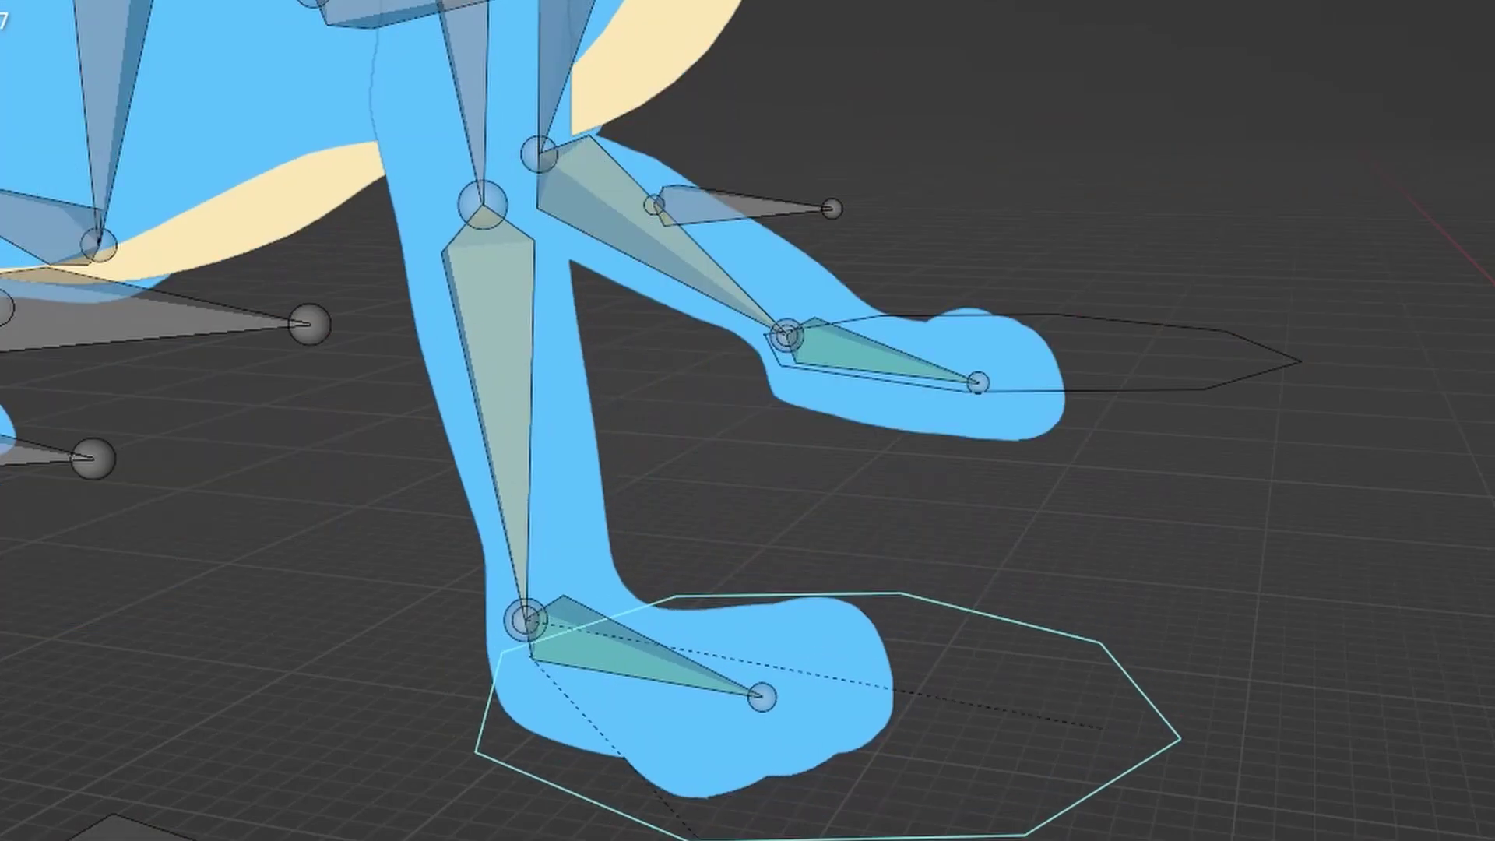
Start rotating the foot control, cancel it, and exit Pose Mode.
key("r")
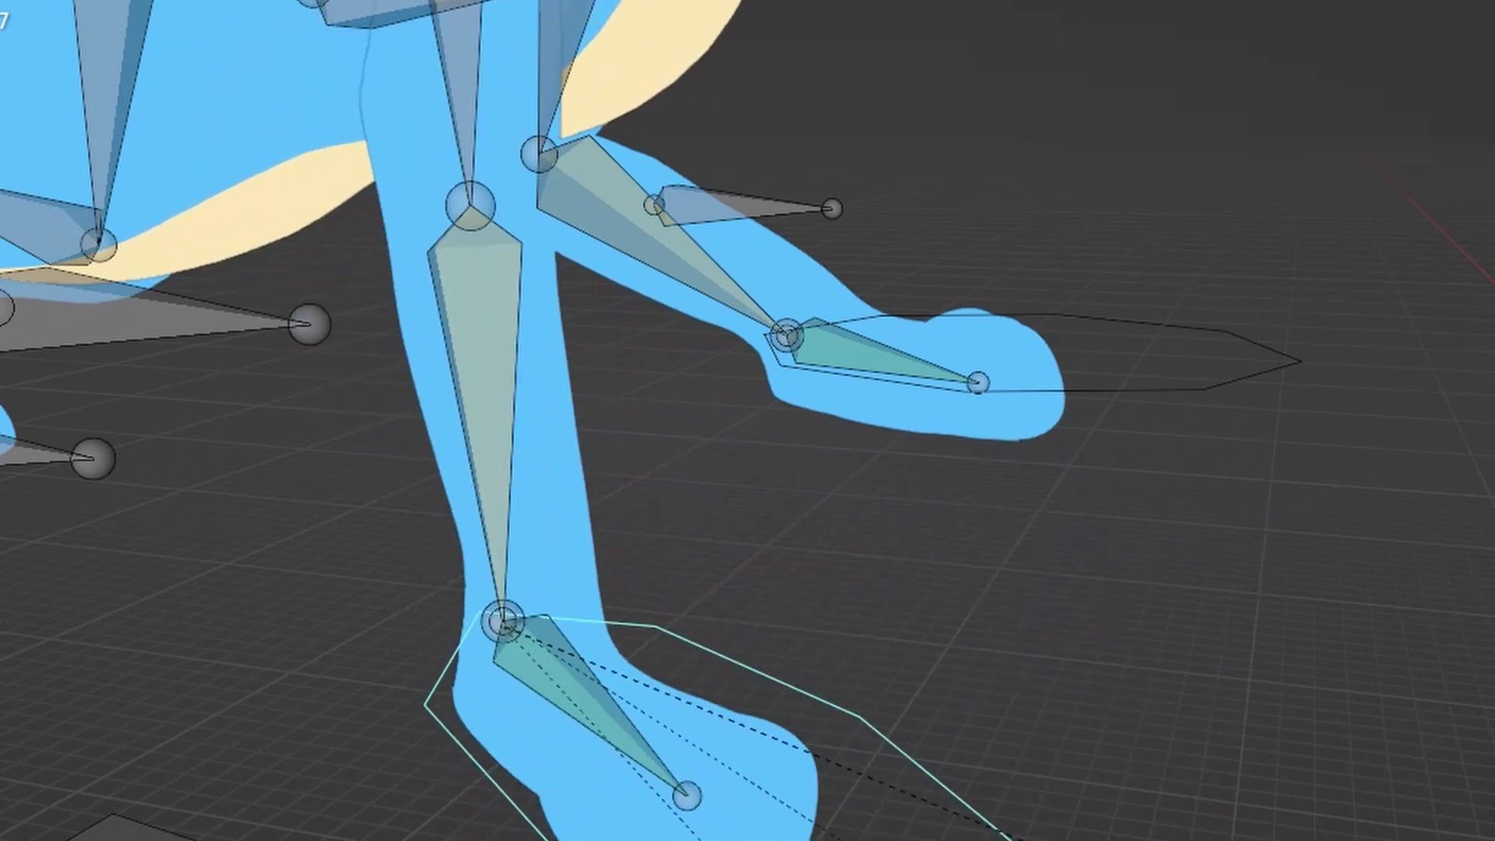
key("ctrl+Tab")
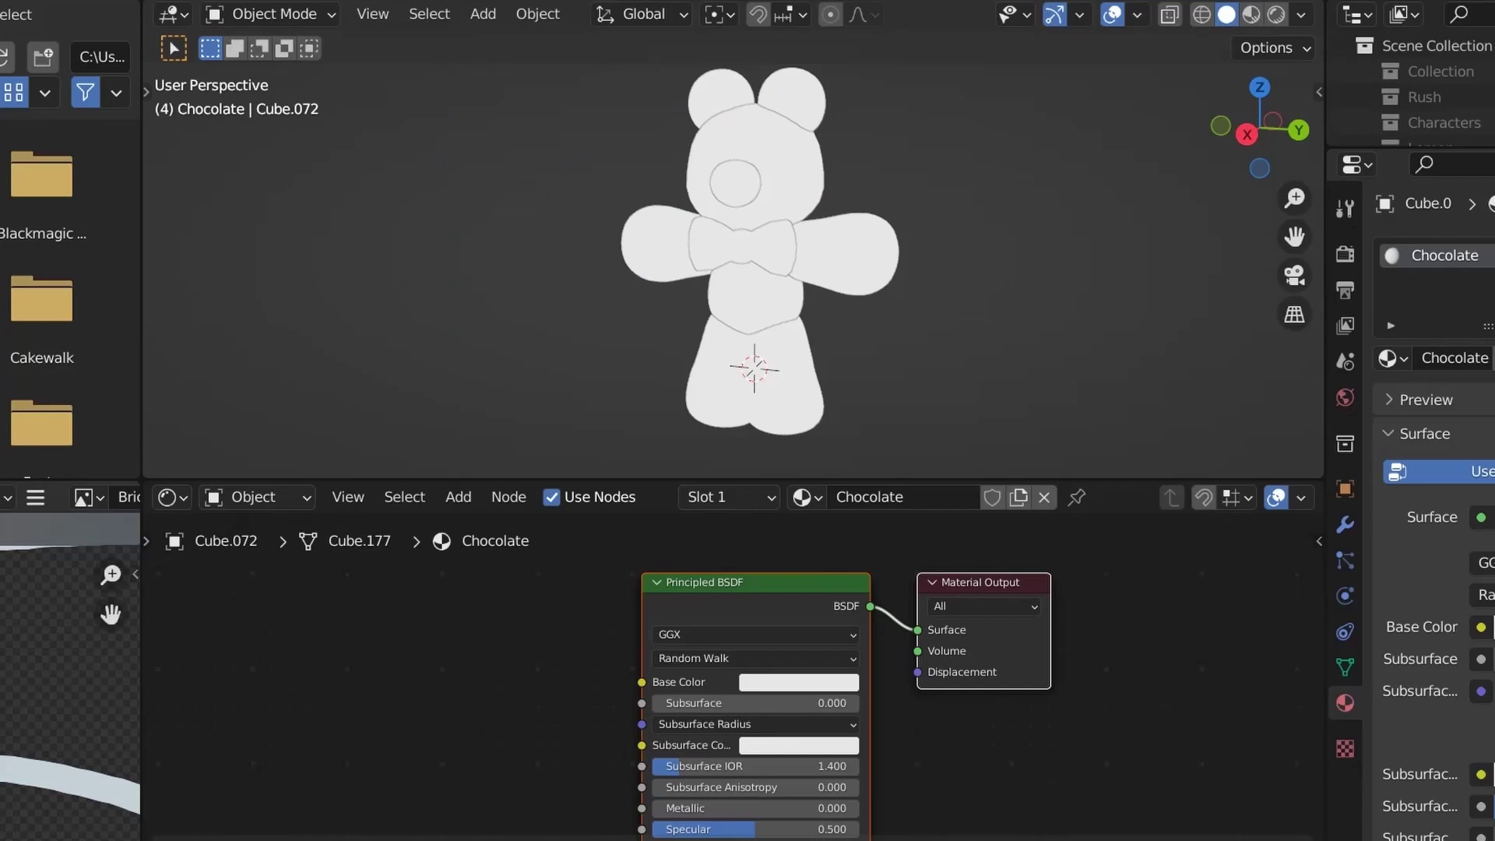
Add an Image Texture node to the Chocolate material.
scroll(748, 686, "down", 2, "shift")
scroll(748, 685, "left", 5, "ctrl")
key("shift+a")
type("ima")
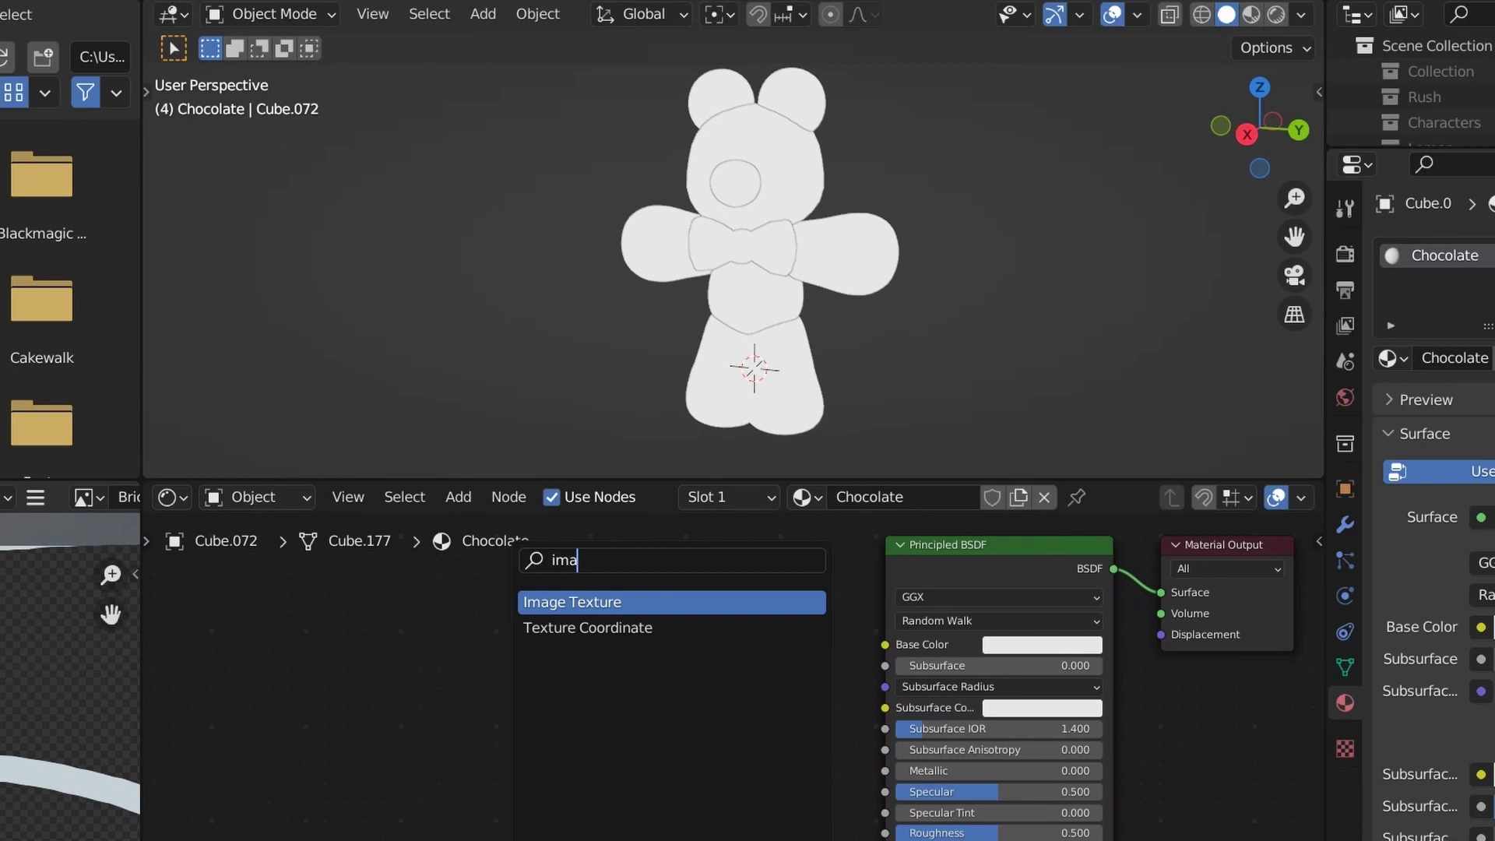
key("Return")
Create a new black 1024×1024 image named Chocolate, then select Cube.071 for material assignment.
scroll(592, 662, "up", 2)
left_click(564, 647)
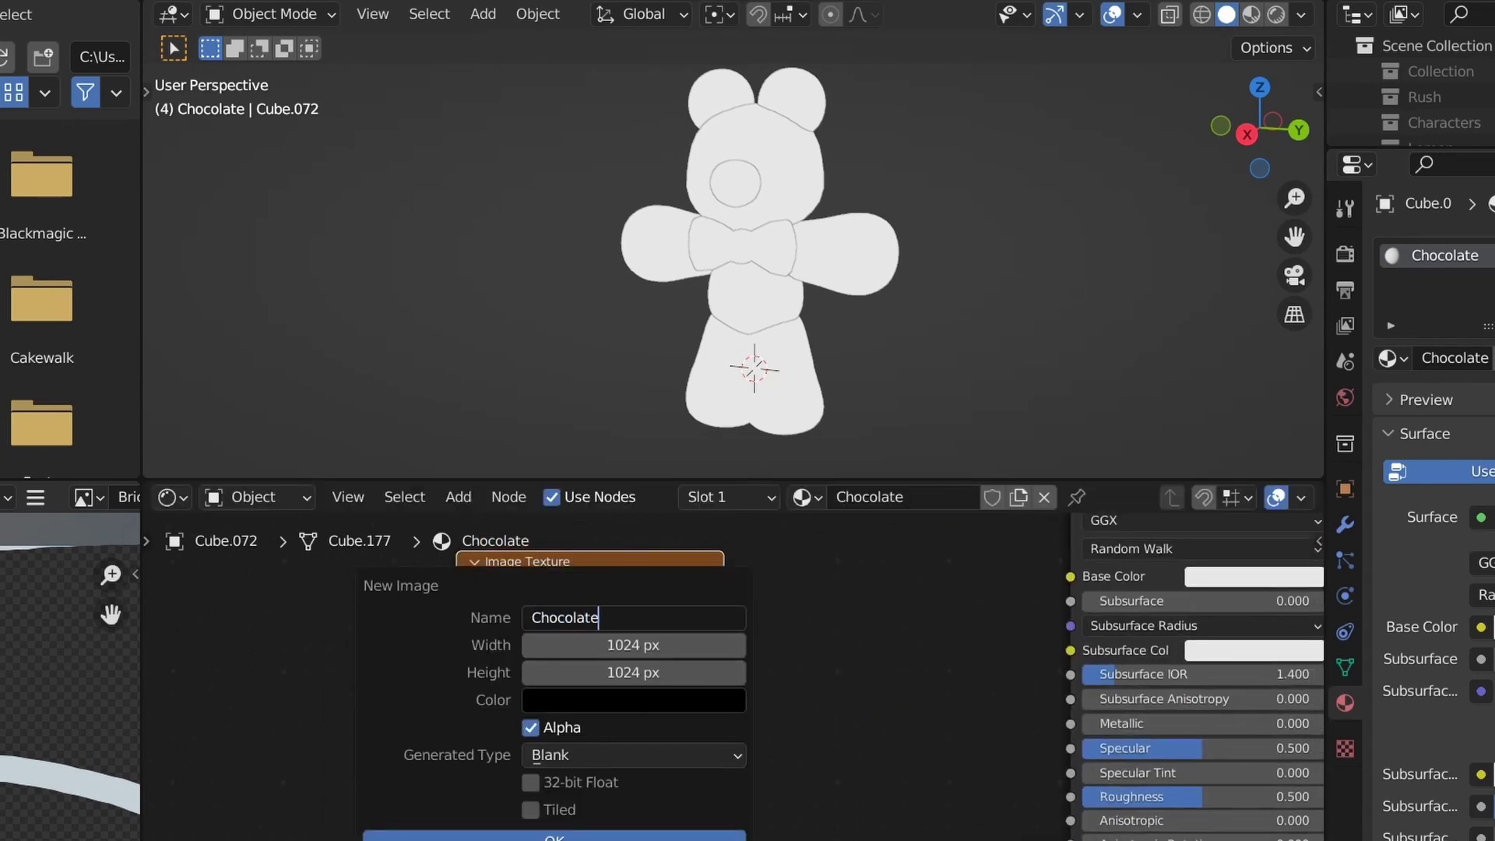
key("Return")
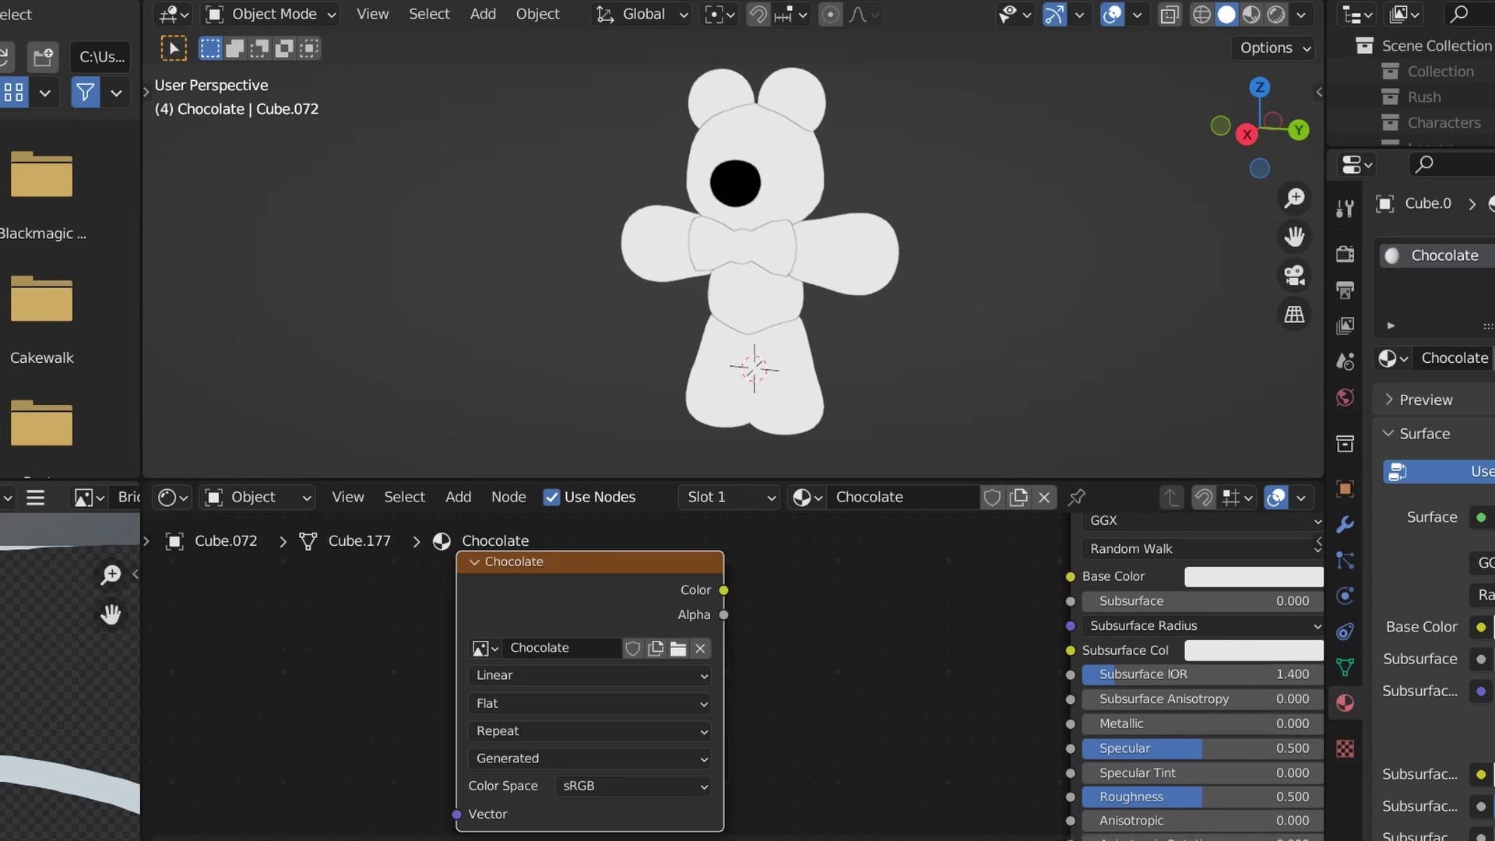
left_click(754, 389)
left_click(1393, 357)
Assign the Chocolate material to Cube.071.
type("ch")
left_click(1168, 421)
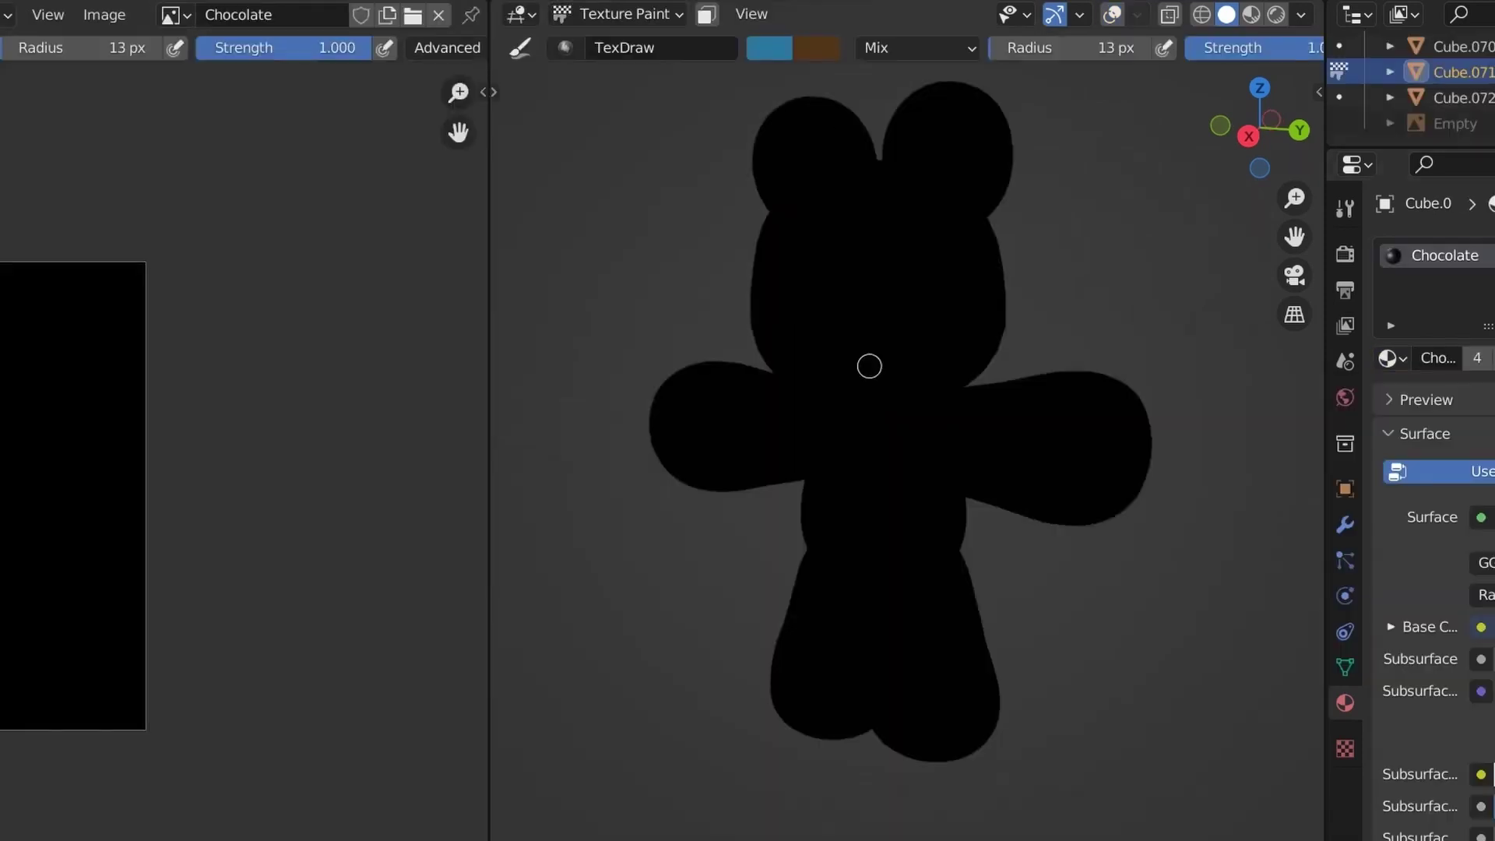
middle_click_drag(868, 366, 911, 399)
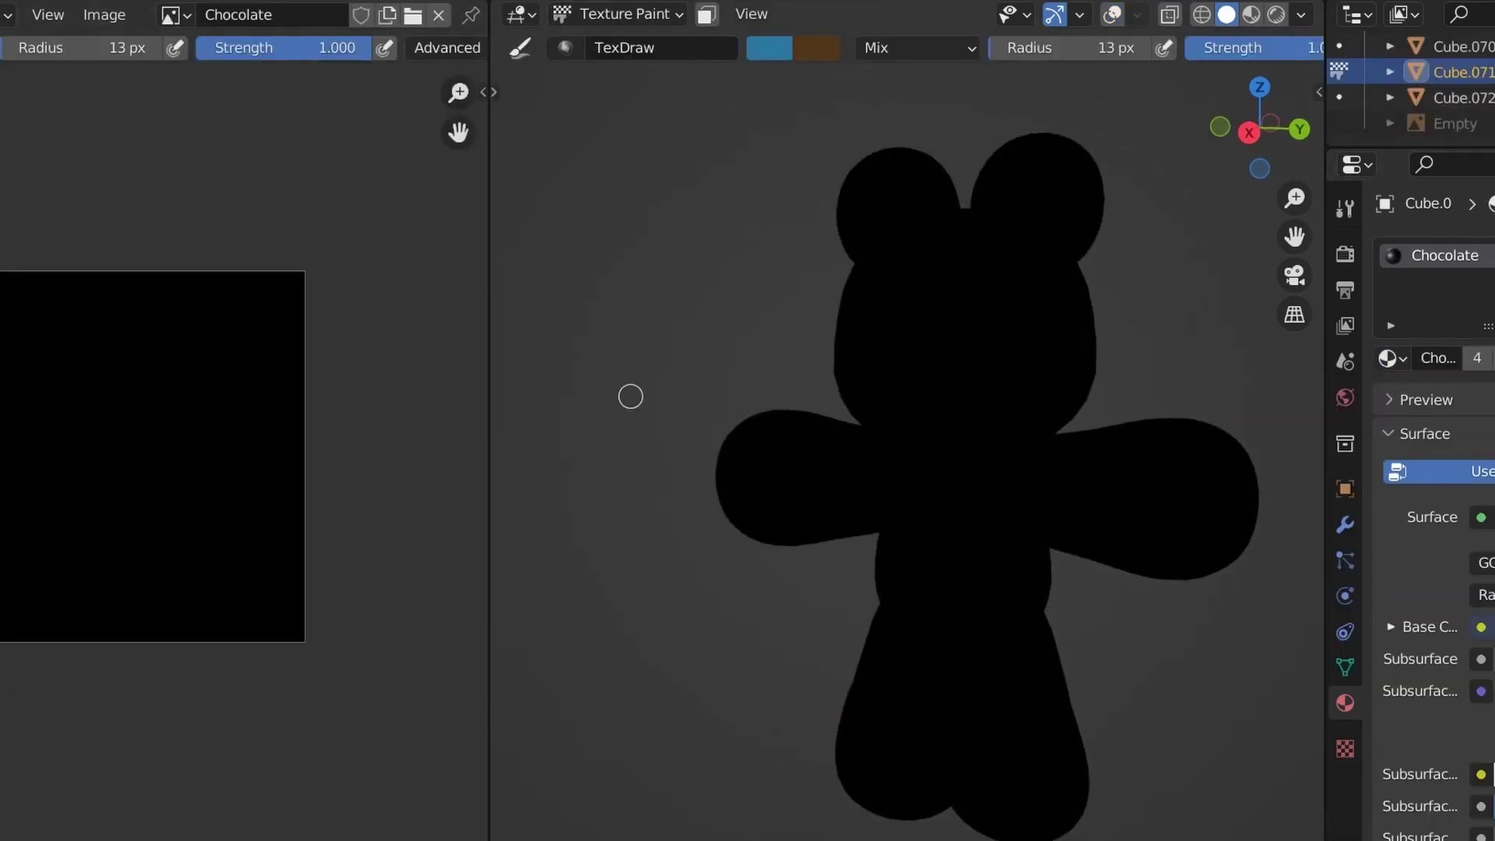
Select all bear geometry in Edit Mode and project its UVs from the right view.
key("Tab")
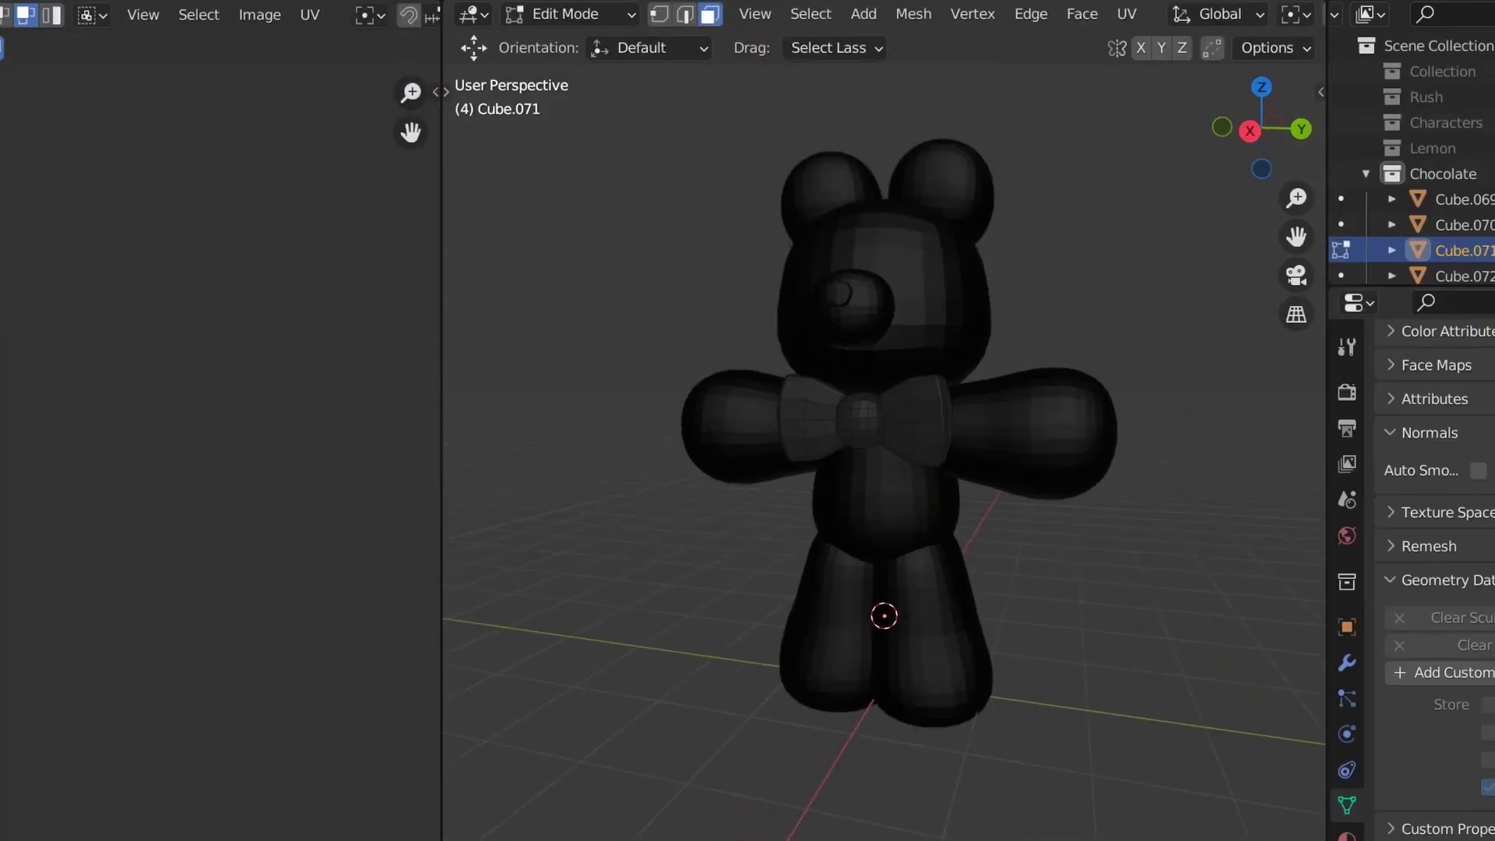
key("Tab")
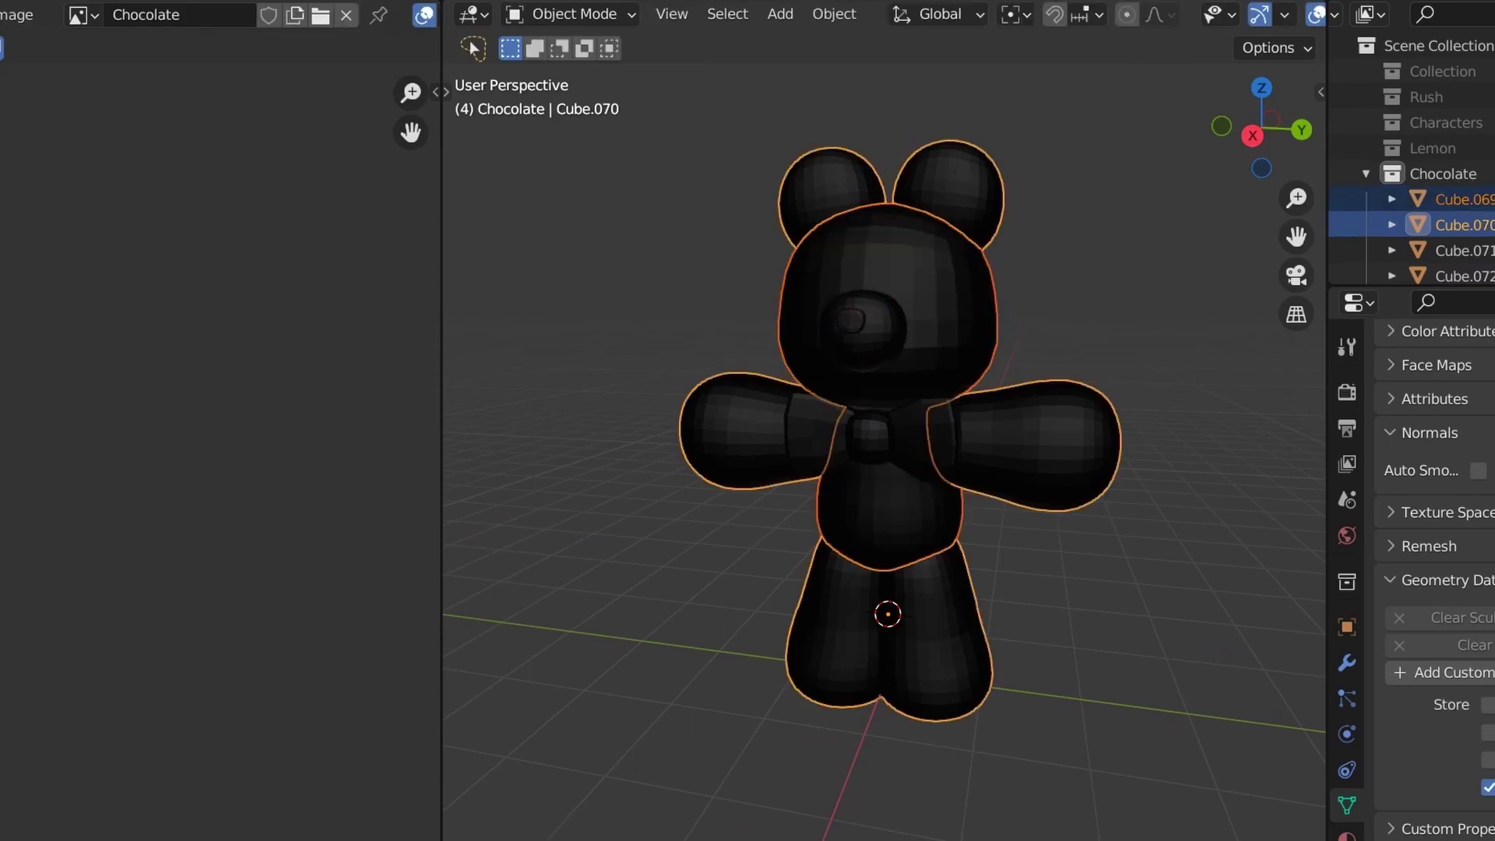
left_click(1456, 250, "ctrl")
key("Tab")
key("a")
left_click(1252, 135)
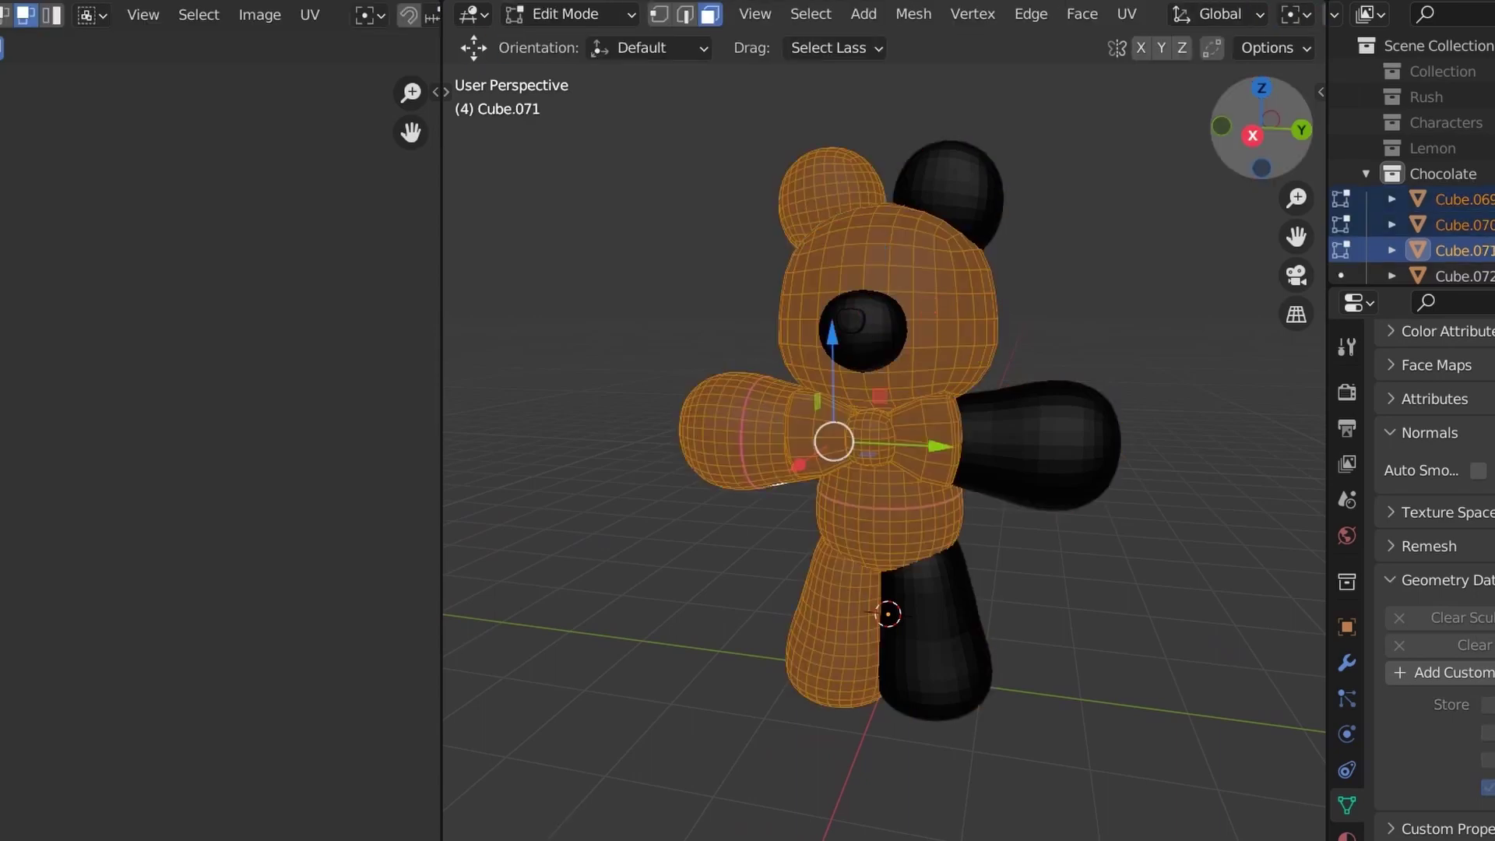
key("u")
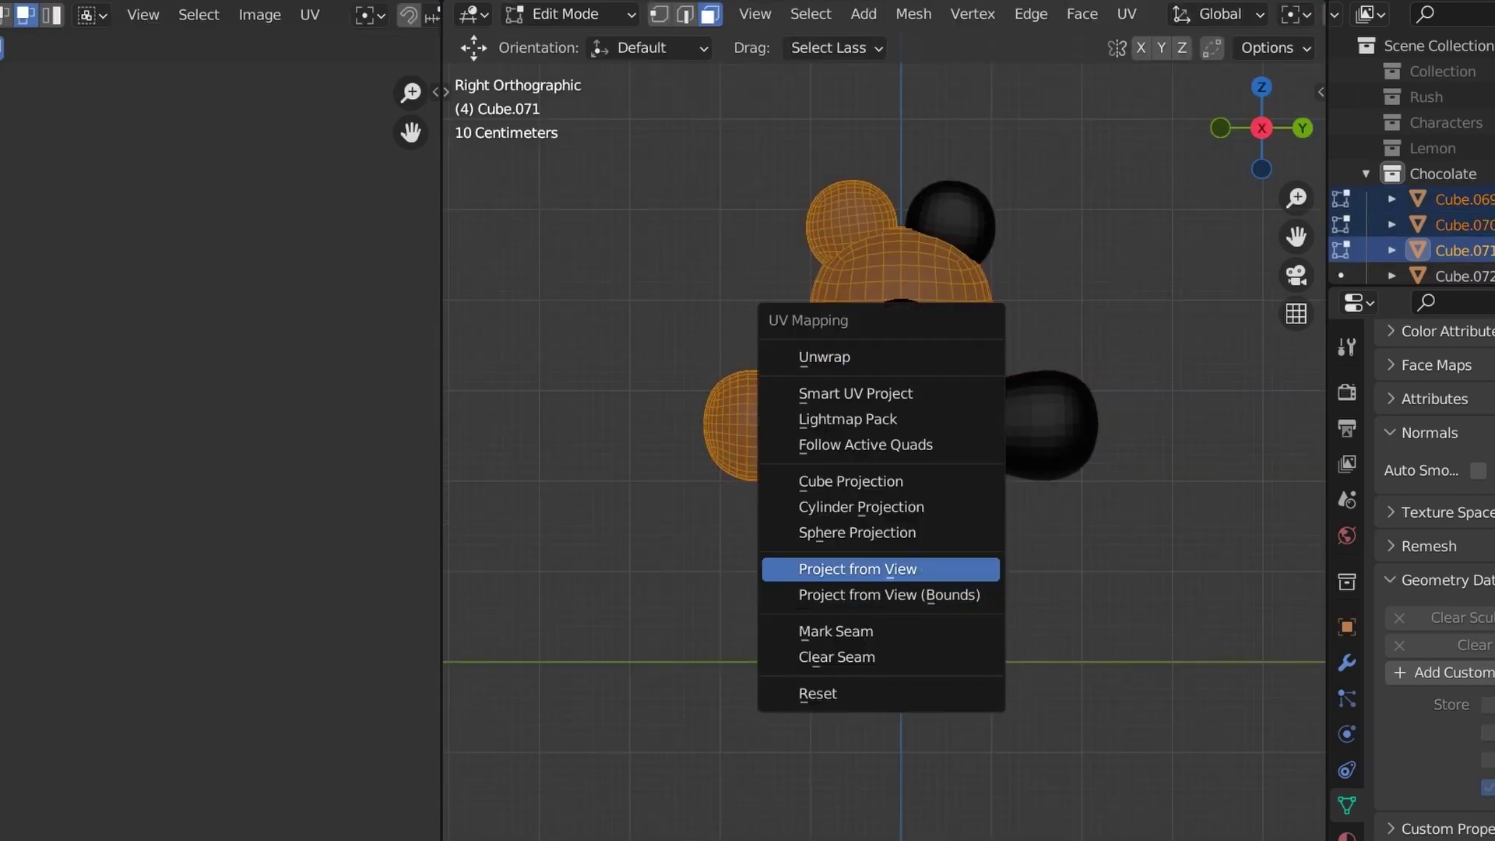
key("Return")
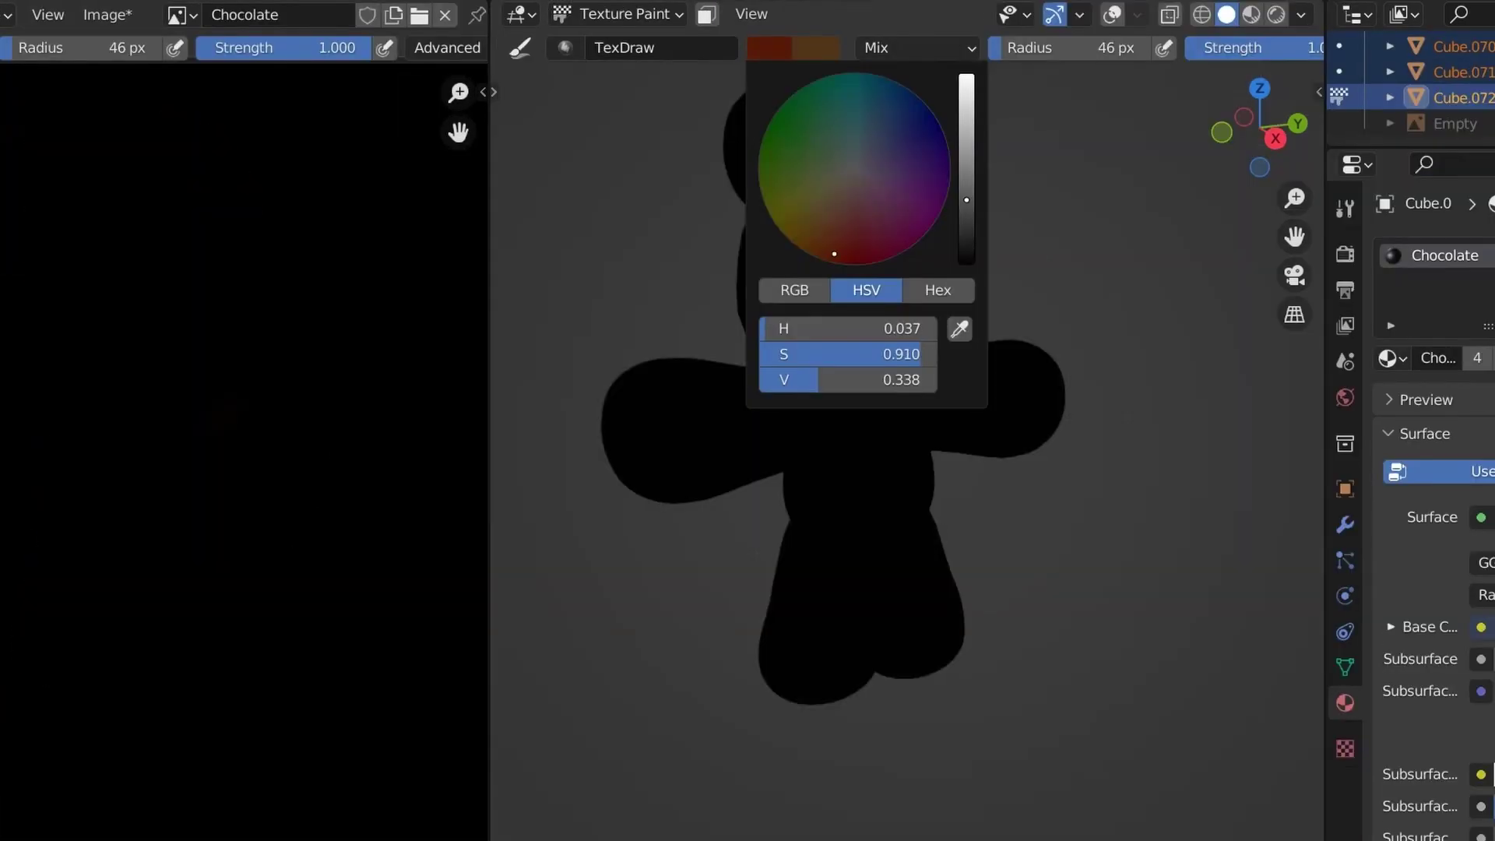
Paint the bear dark reddish-brown, then add lighter orange-brown strokes over arms, legs and head.
mouse_move(78, 350)
left_mouse_down()
mouse_move(8, 147)
mouse_move(290, 327)
mouse_move(333, 554)
mouse_move(413, 202)
mouse_move(106, 167)
left_mouse_up()
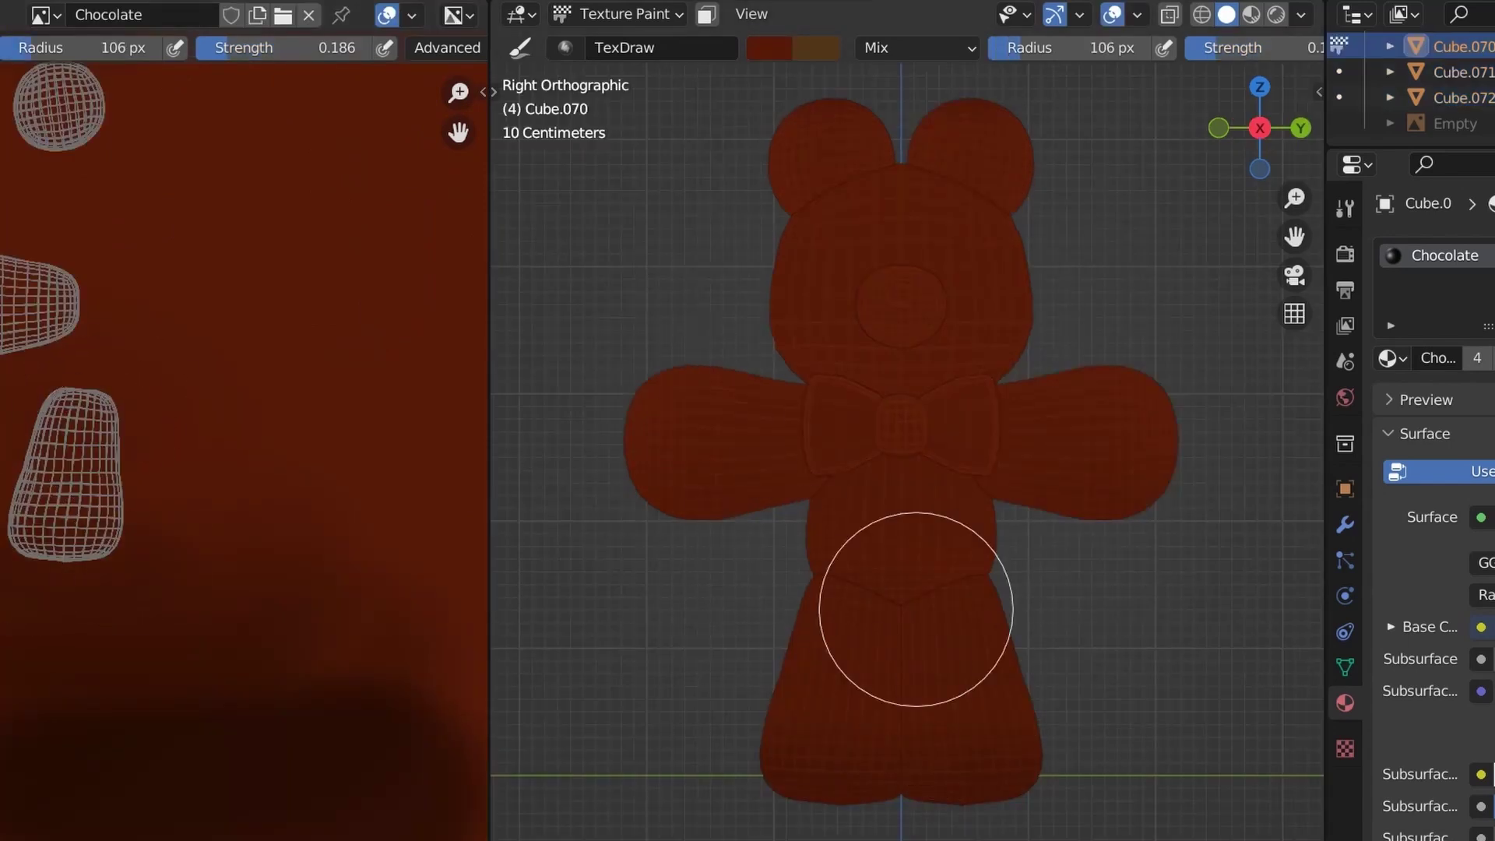
left_click(770, 48)
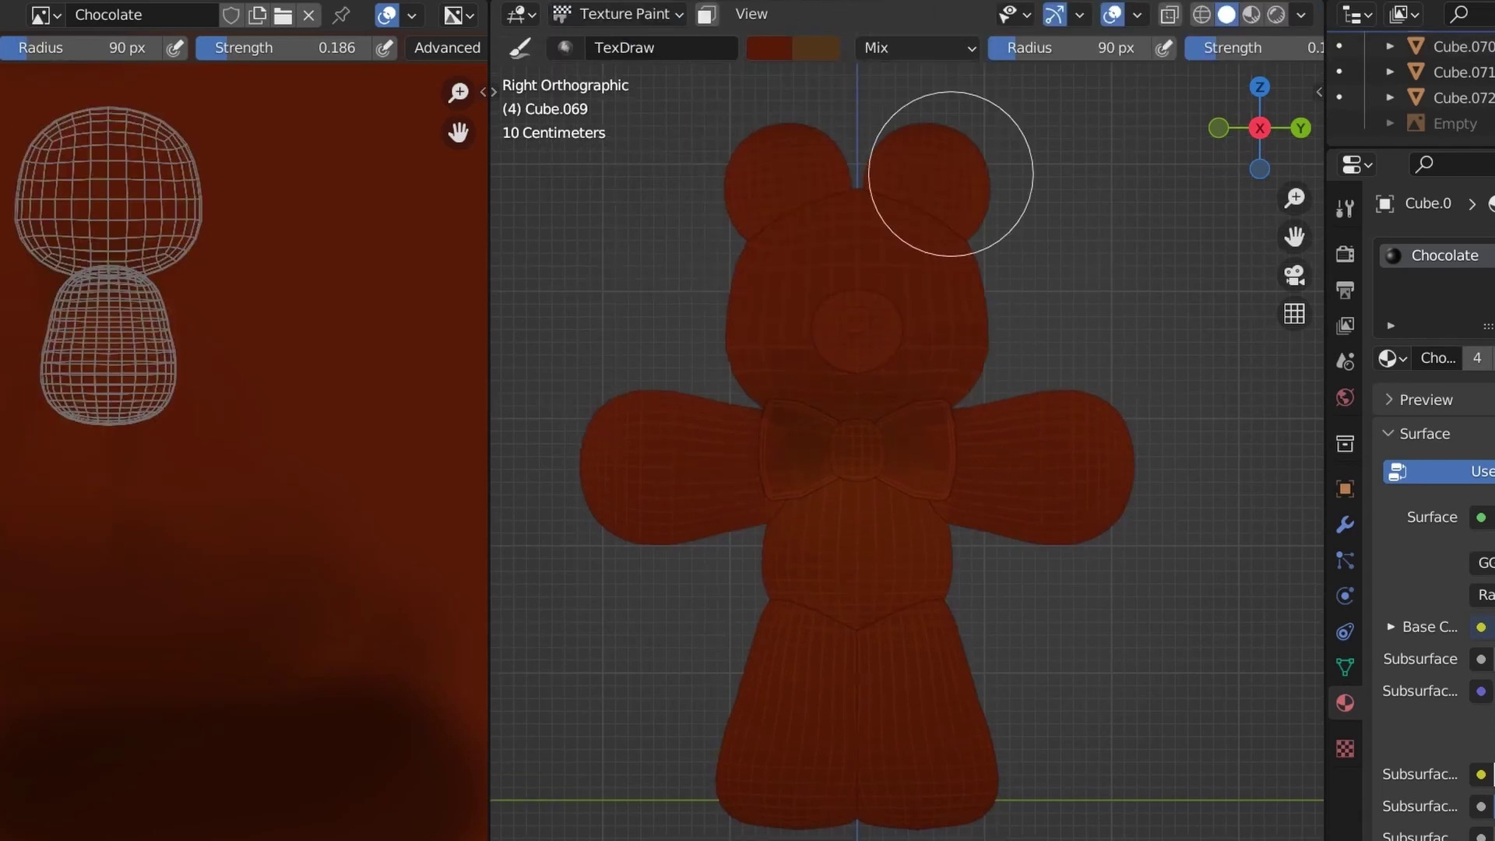
left_click(769, 48)
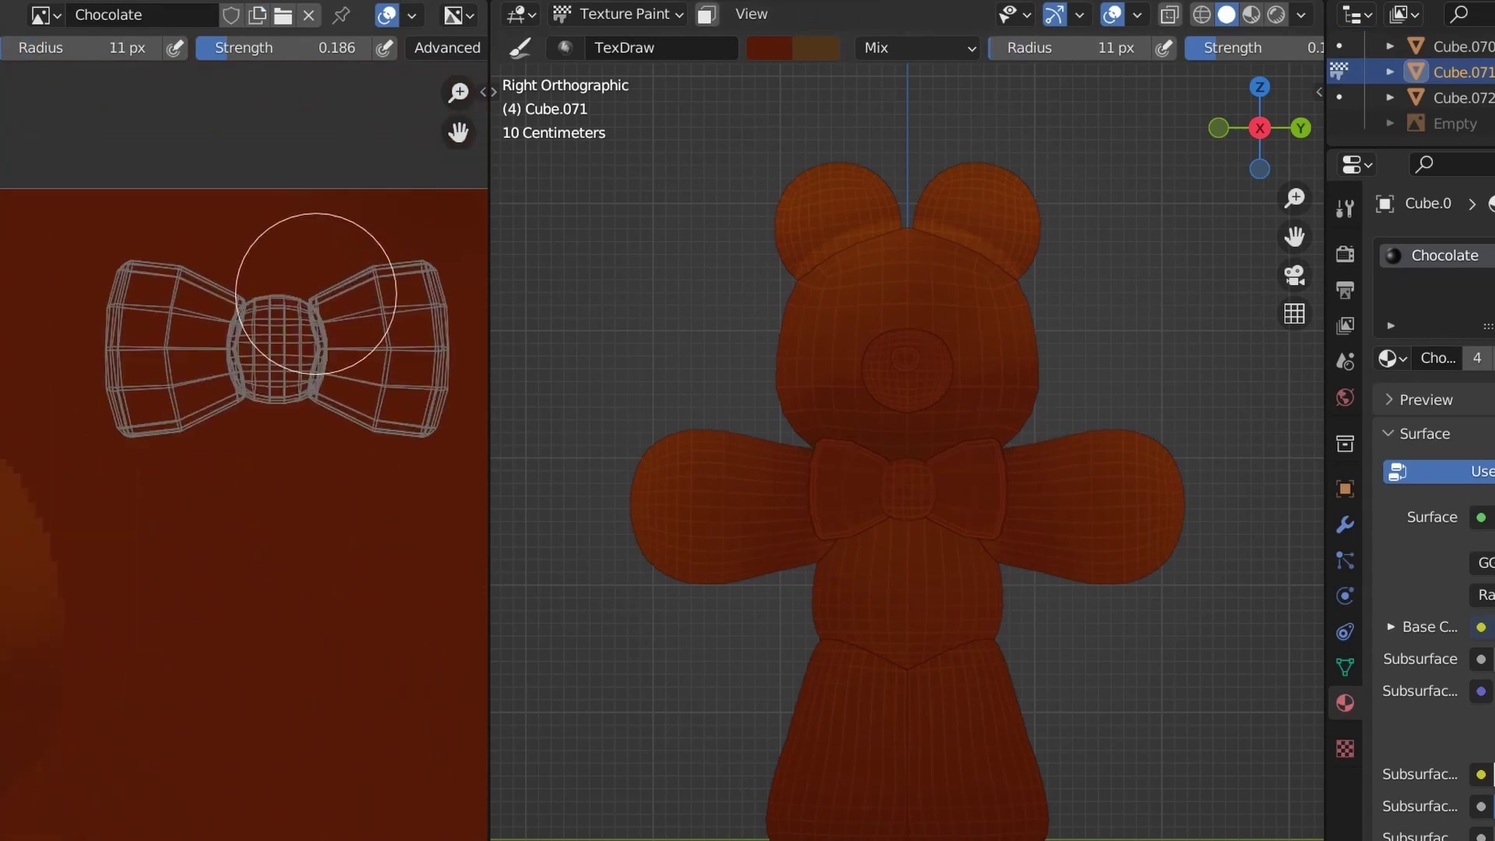
Pick pink and paint the first half of the bow tie.
left_click(769, 48)
left_click(893, 238)
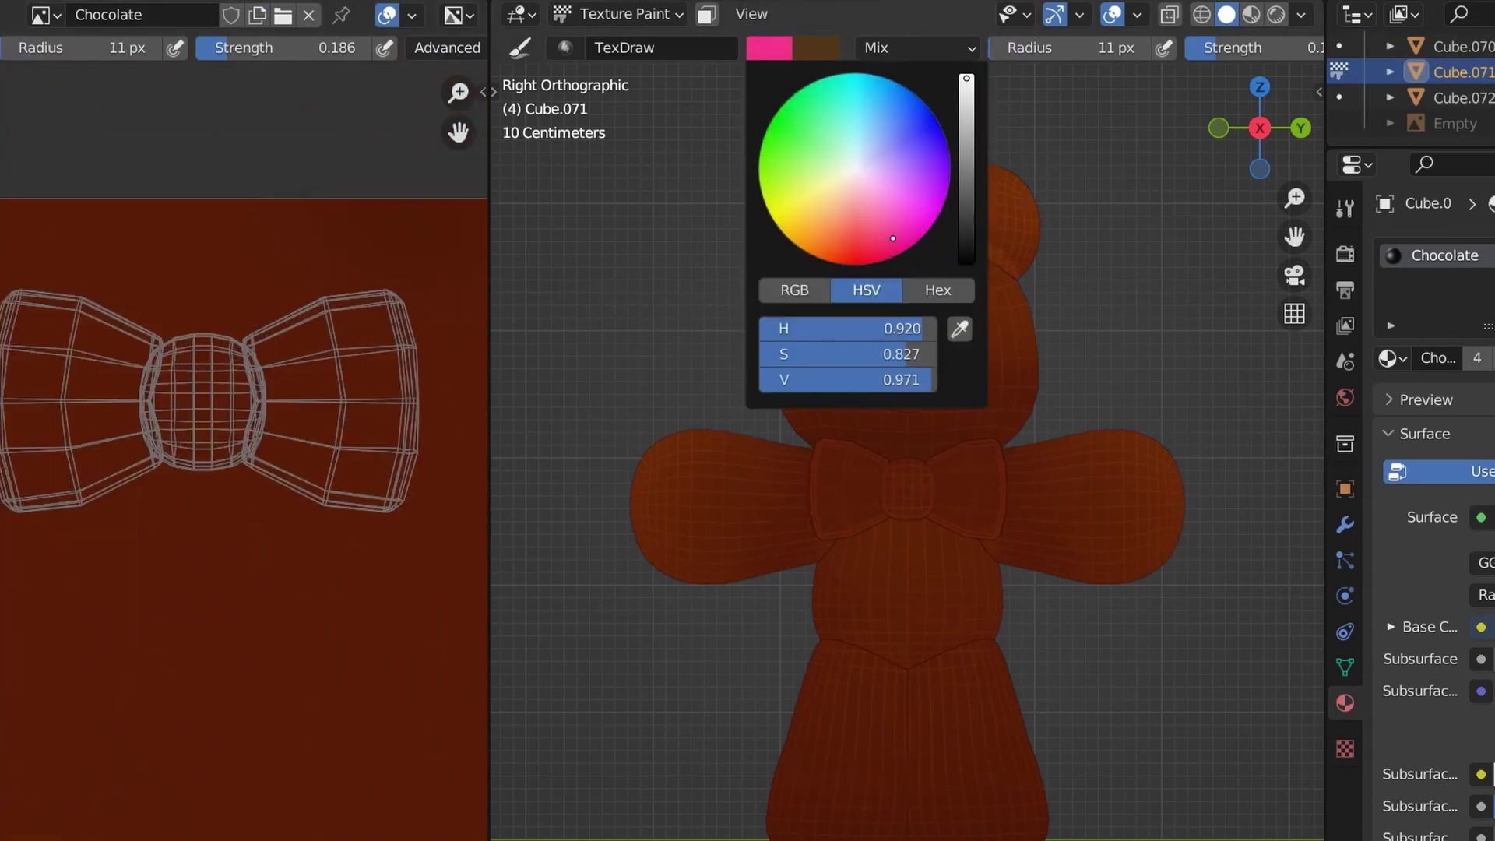
mouse_move(140, 404)
left_mouse_down()
mouse_move(183, 417)
mouse_move(327, 366)
mouse_move(207, 327)
mouse_move(105, 434)
left_mouse_up()
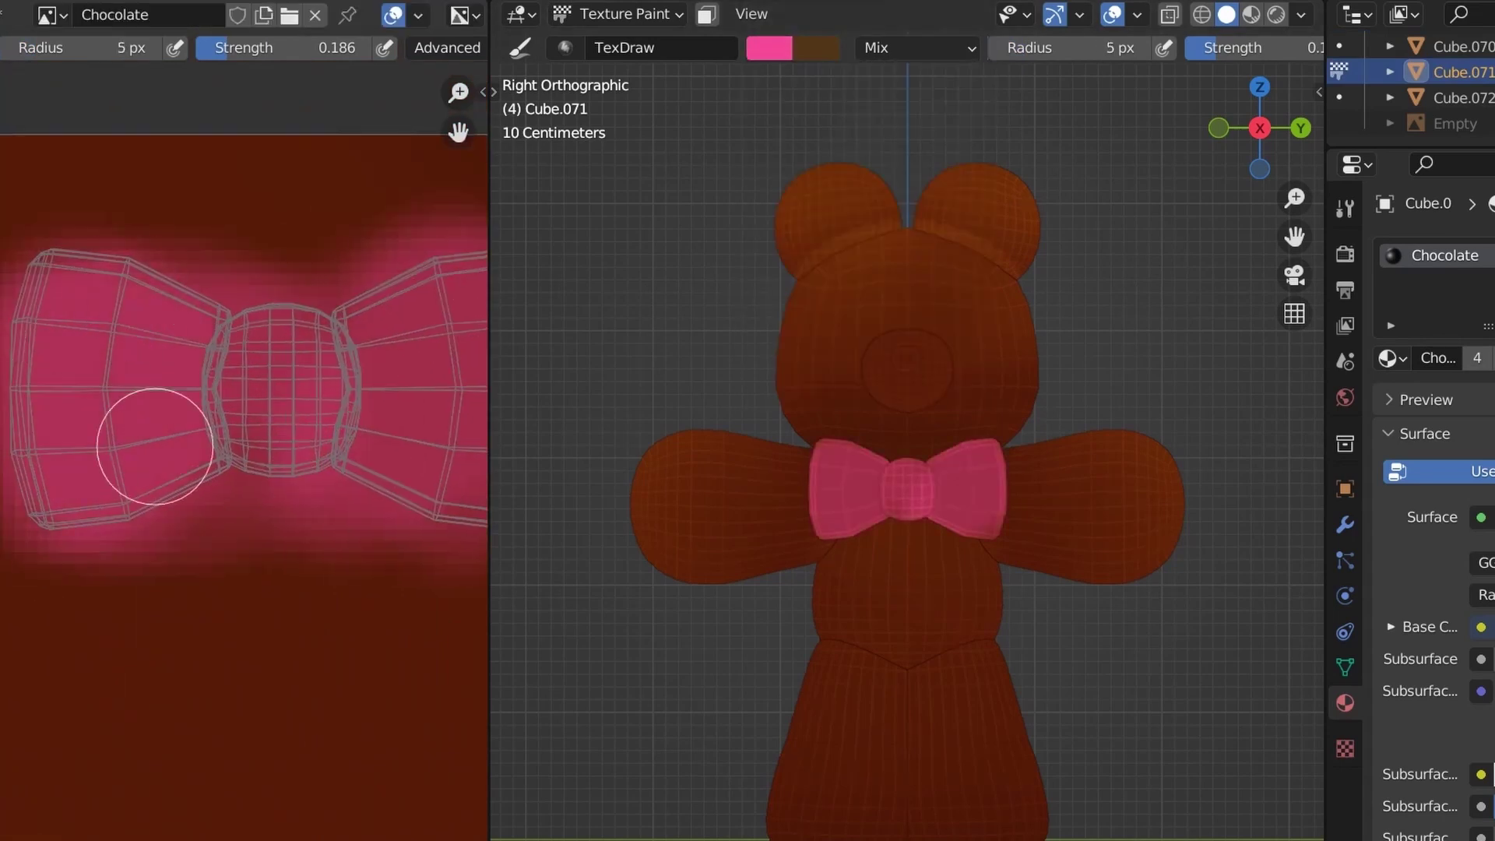
scroll(150, 433, "up", 2)
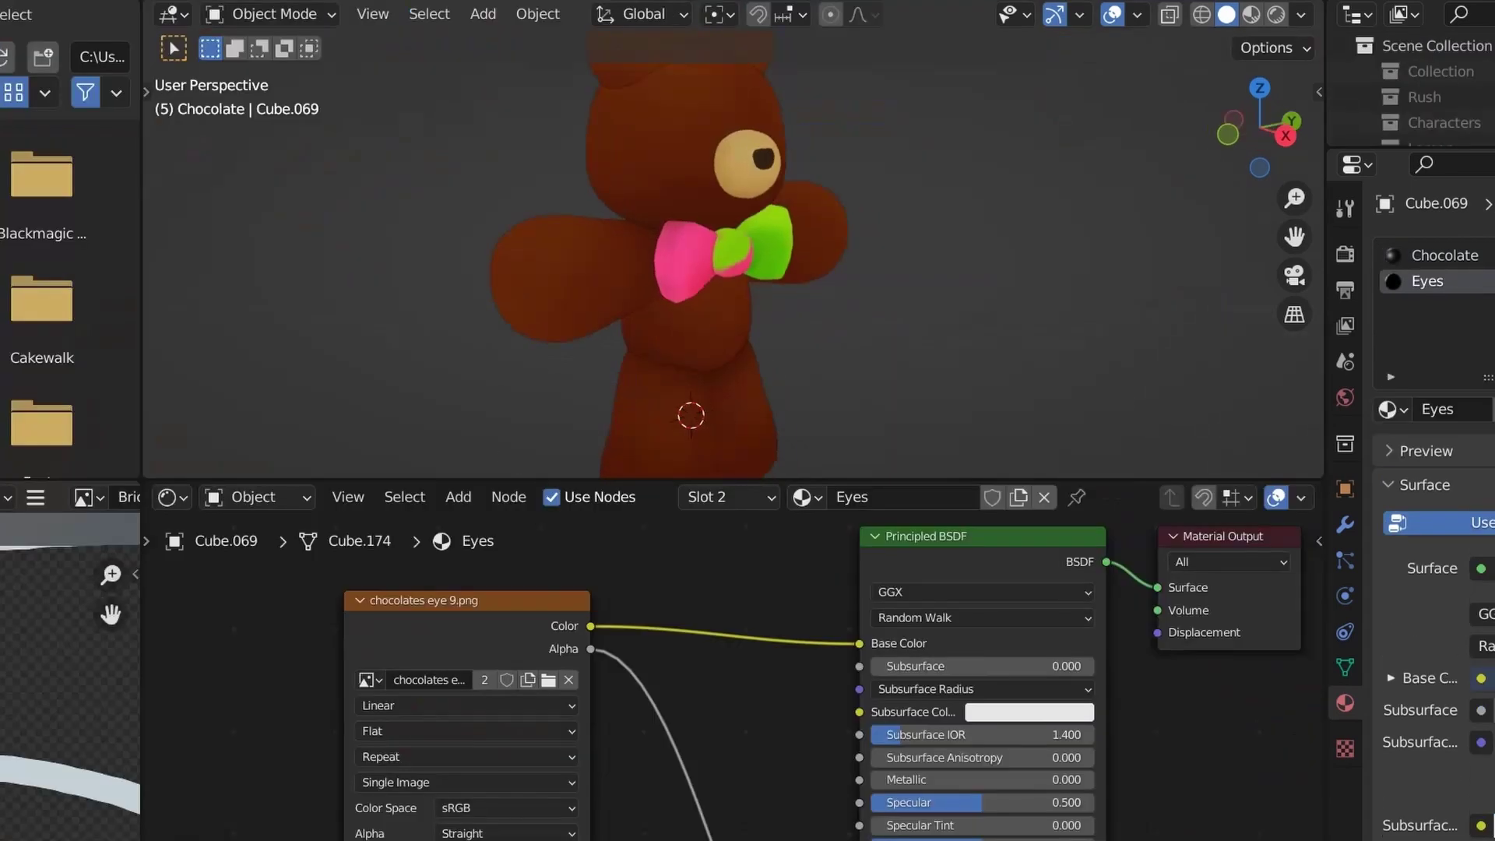
In Right view, select the rectangle of head faces around the eyes.
key("Tab")
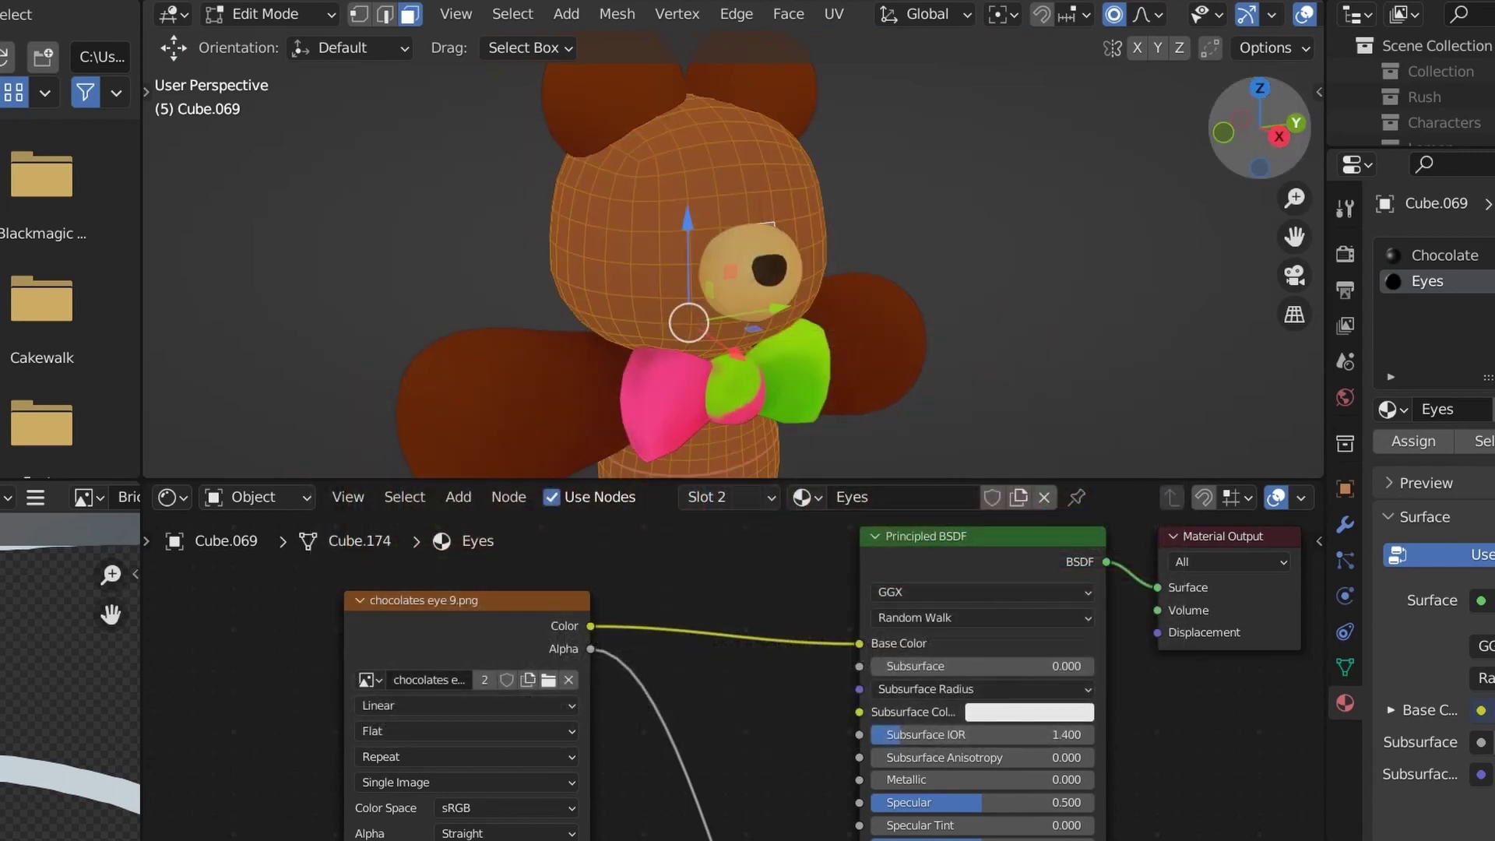
key("KP_3")
left_click(676, 249)
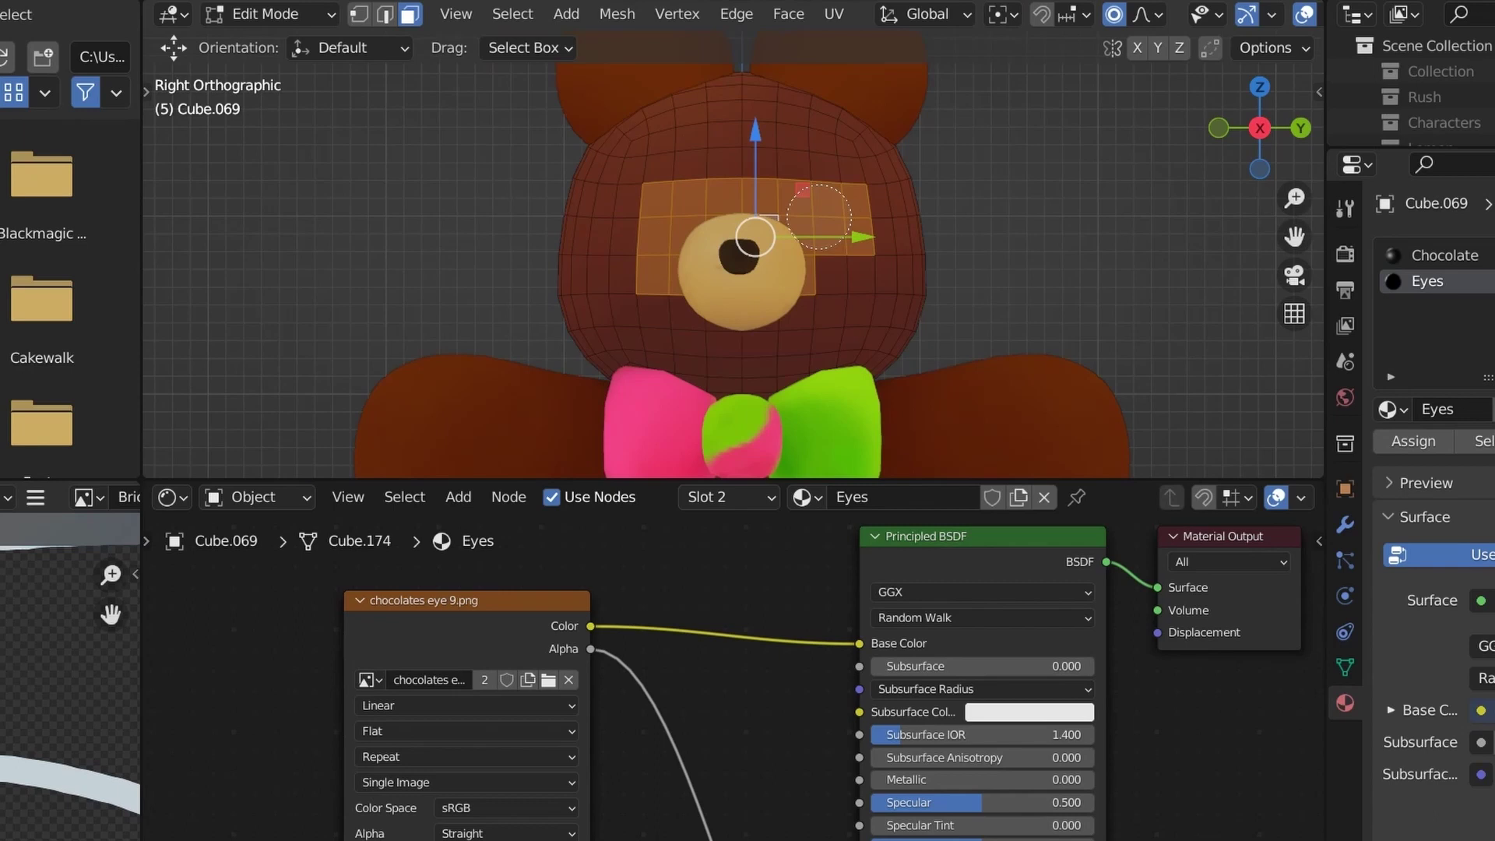
left_click_drag(671, 247, 656, 230)
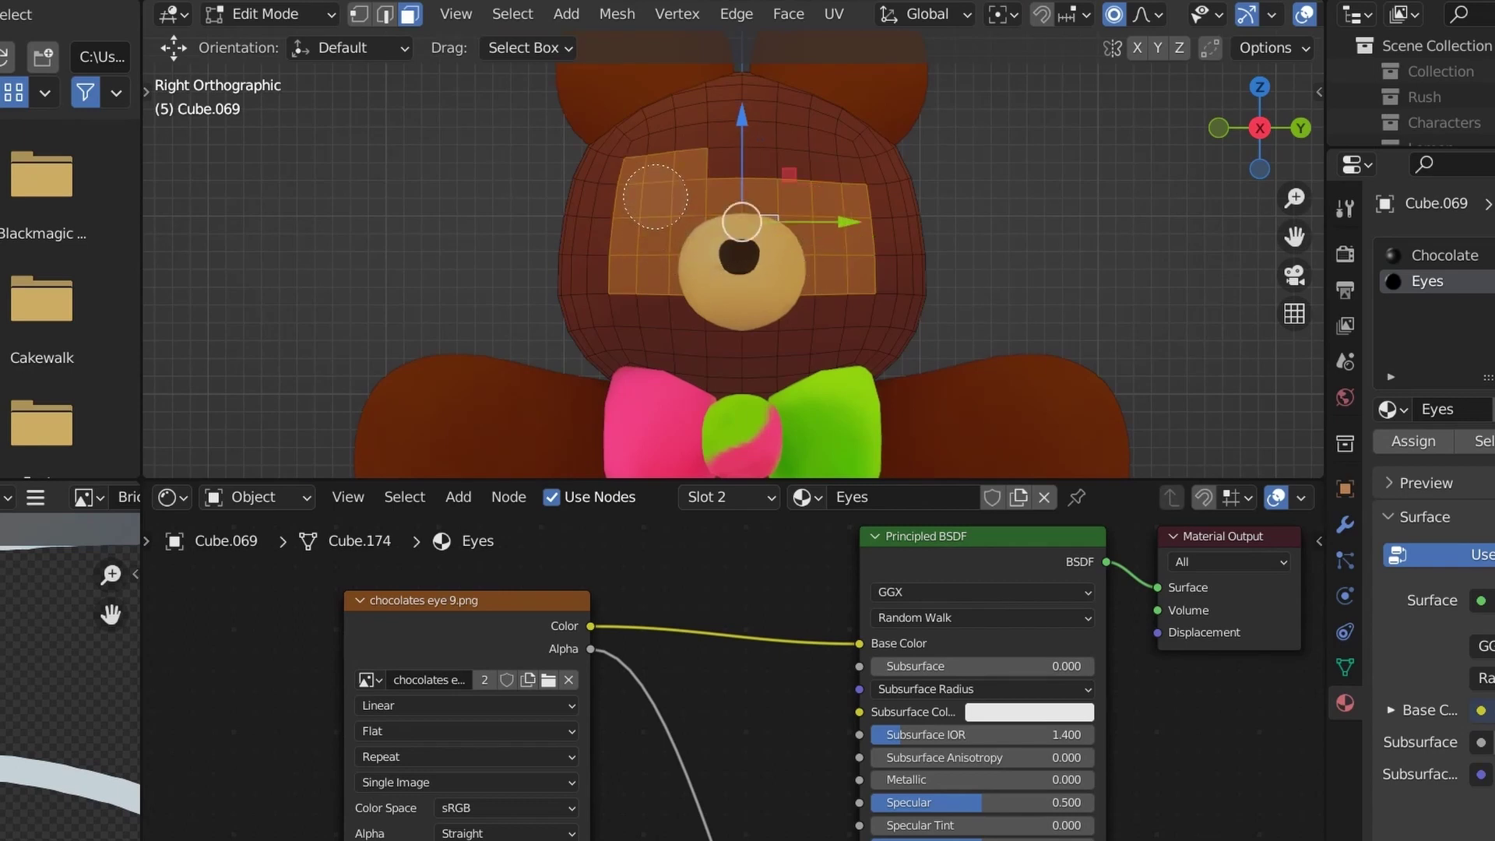
middle_click_drag(817, 192, 965, 196)
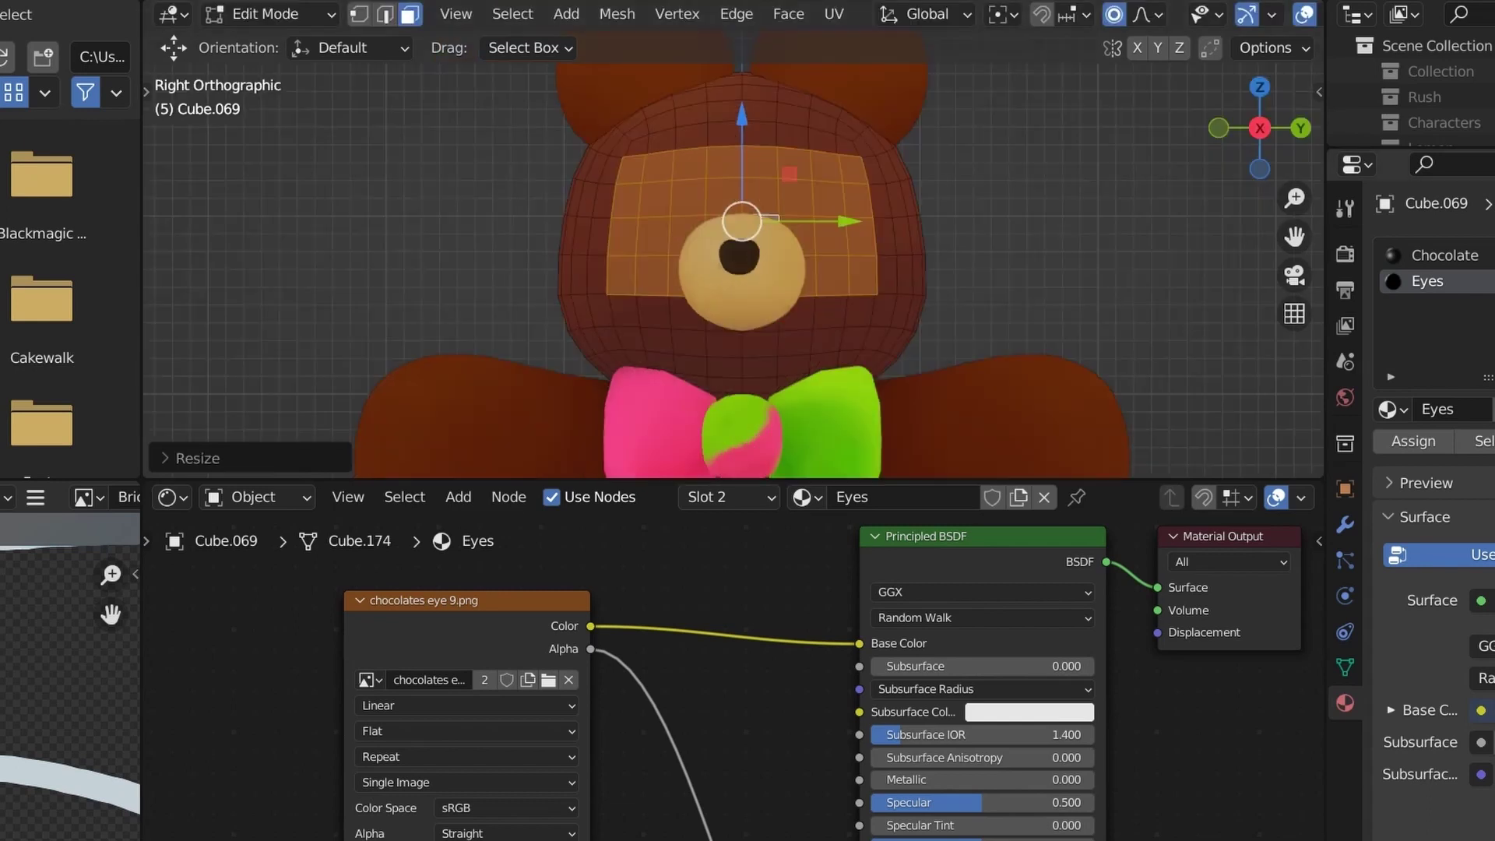
Project the eye faces' UVs from the side view and switch to UV Editing.
key("u")
left_click(768, 244)
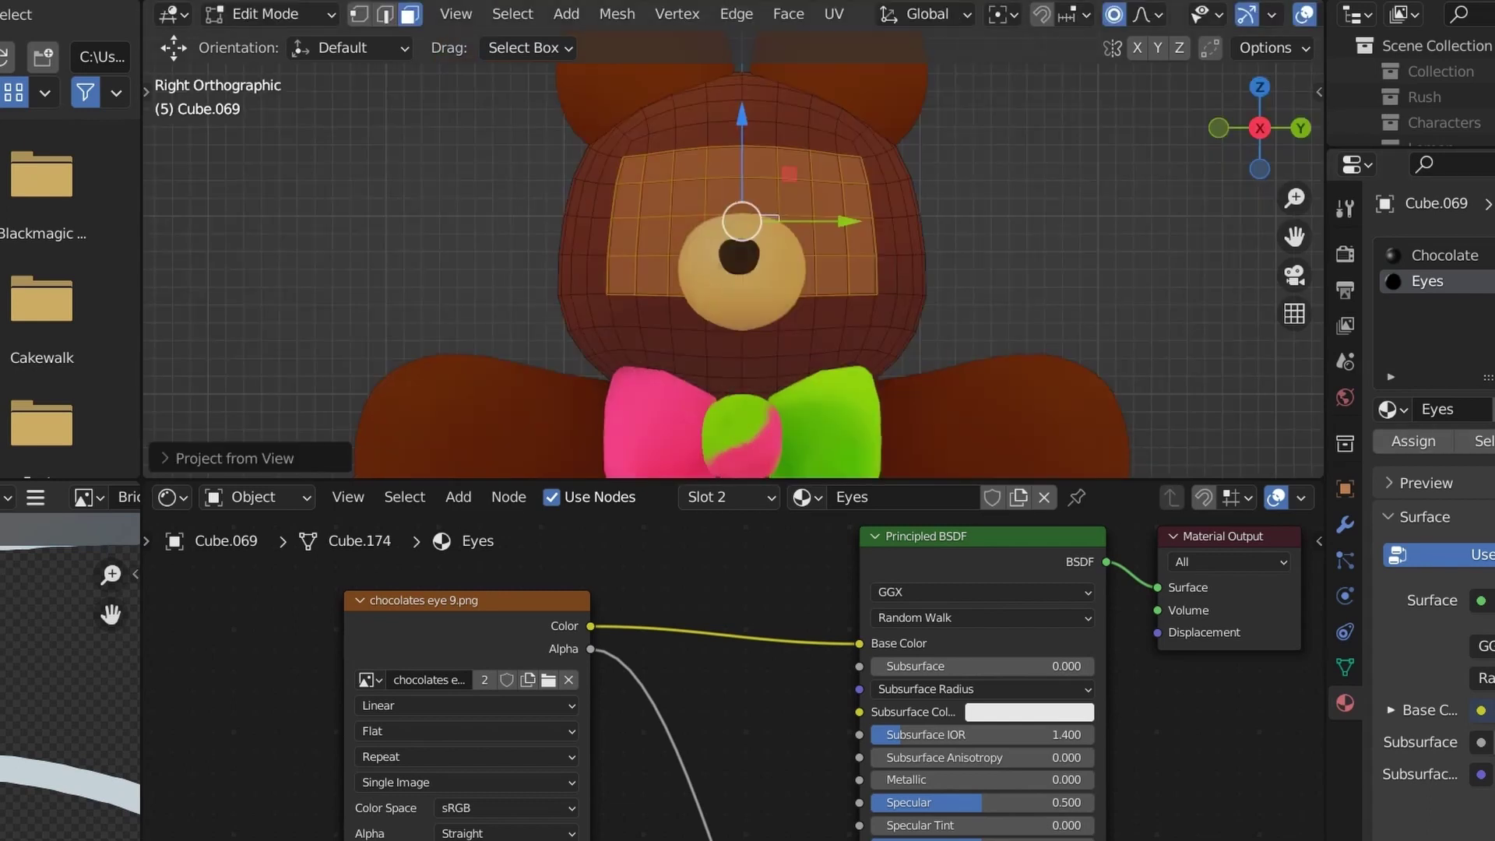
key("ctrl+Page_Up")
key("ctrl+Page_Up")
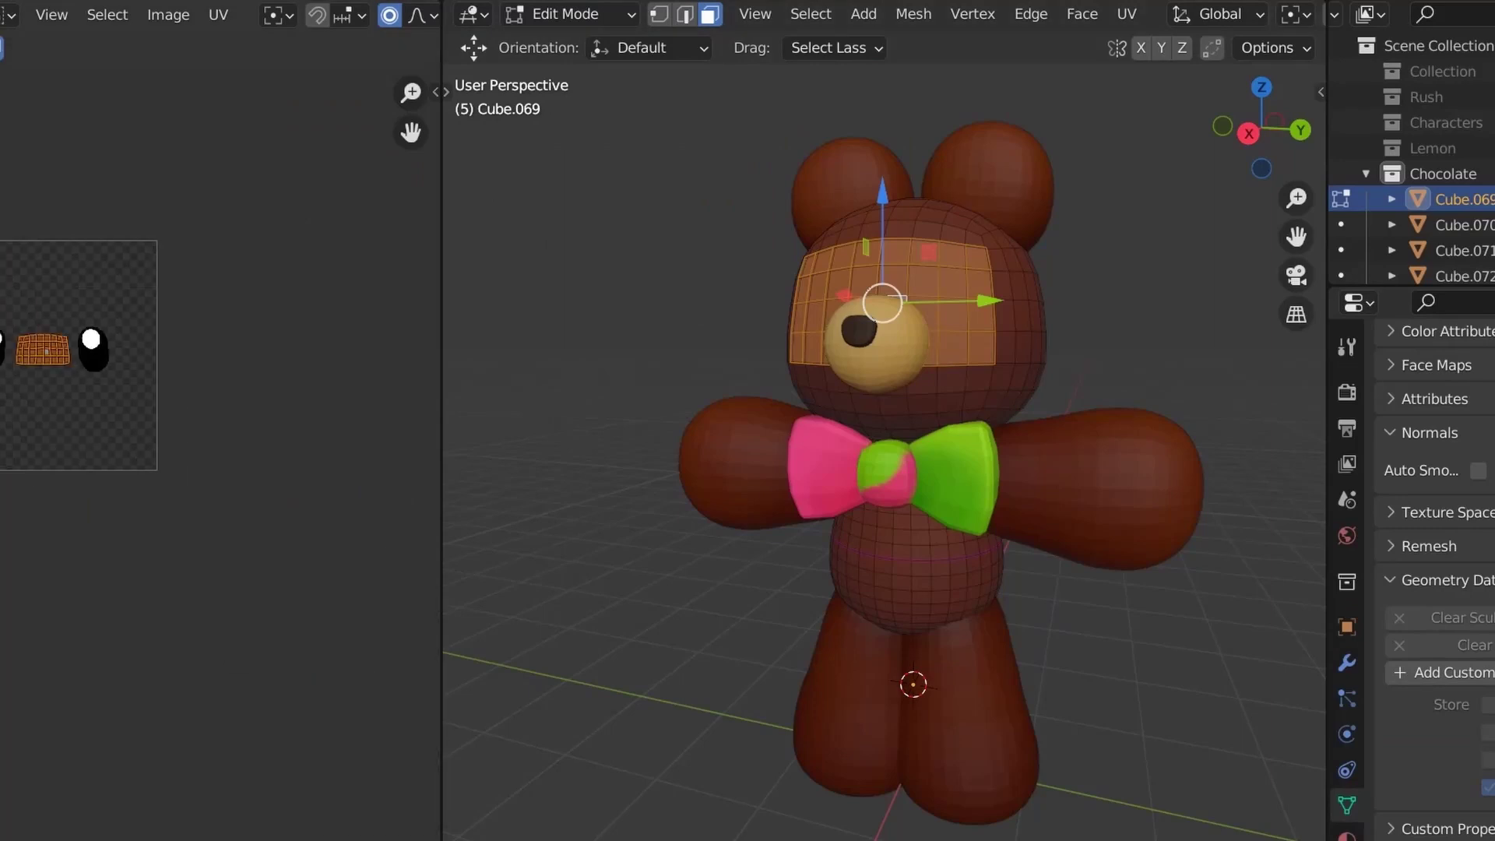
Connect the eye image's Alpha to the shader and move the eye UV islands vertically.
left_click(236, 442)
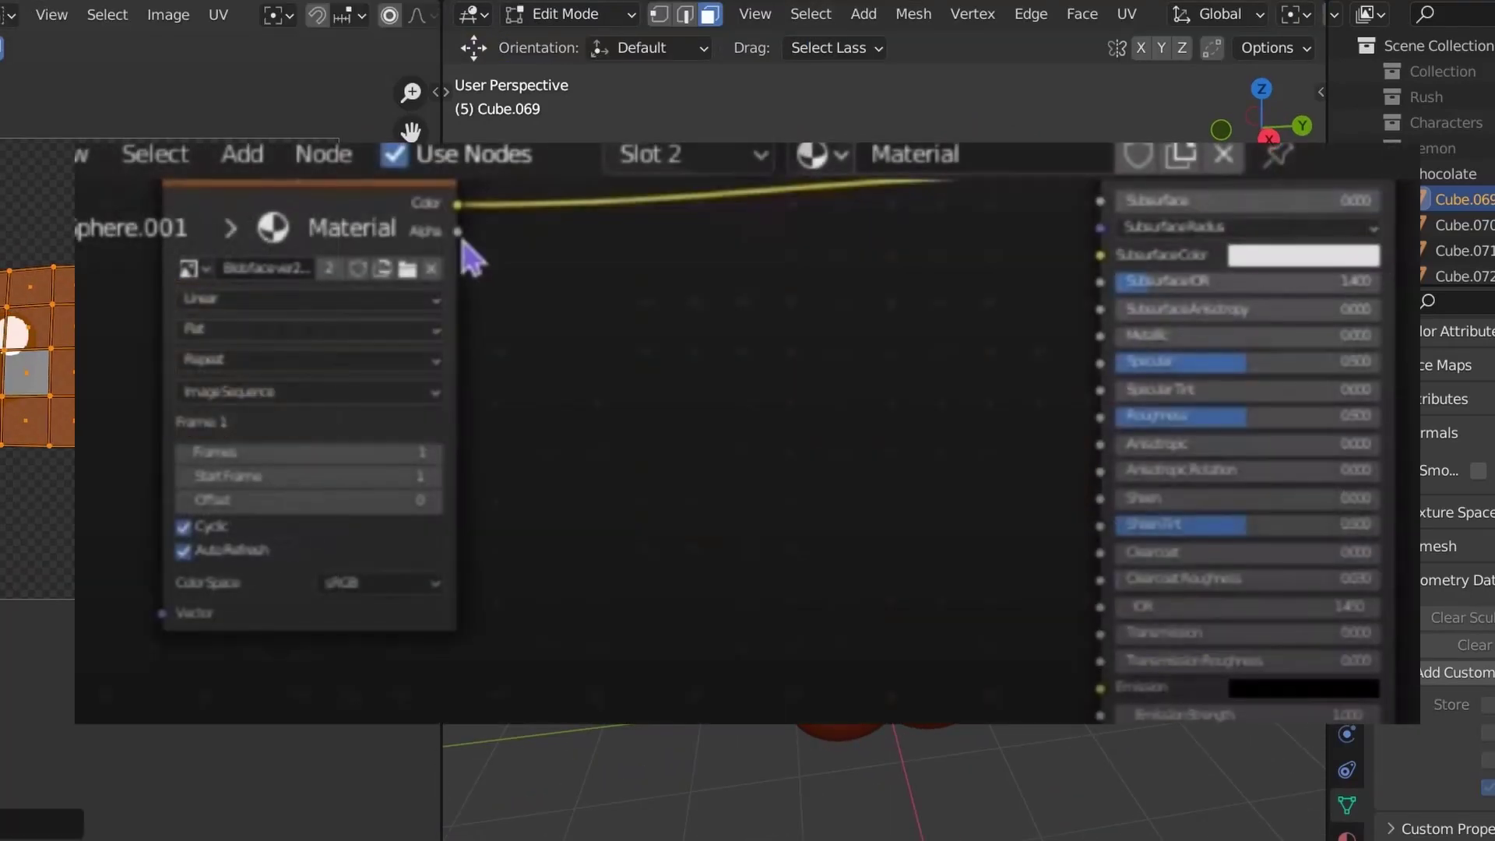
left_click_drag(460, 238, 1121, 426)
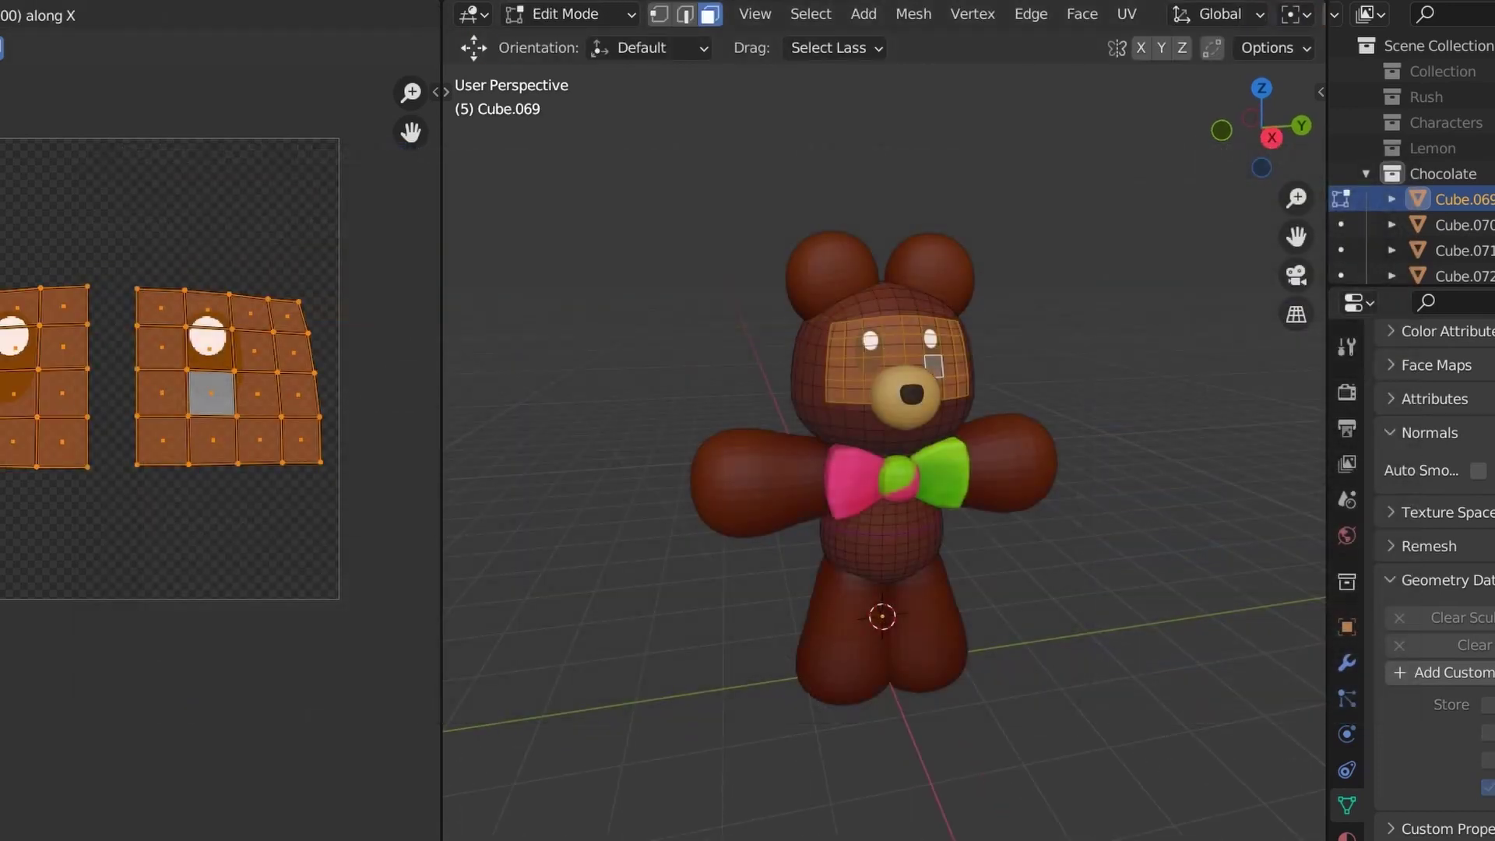
key("g")
key("y")
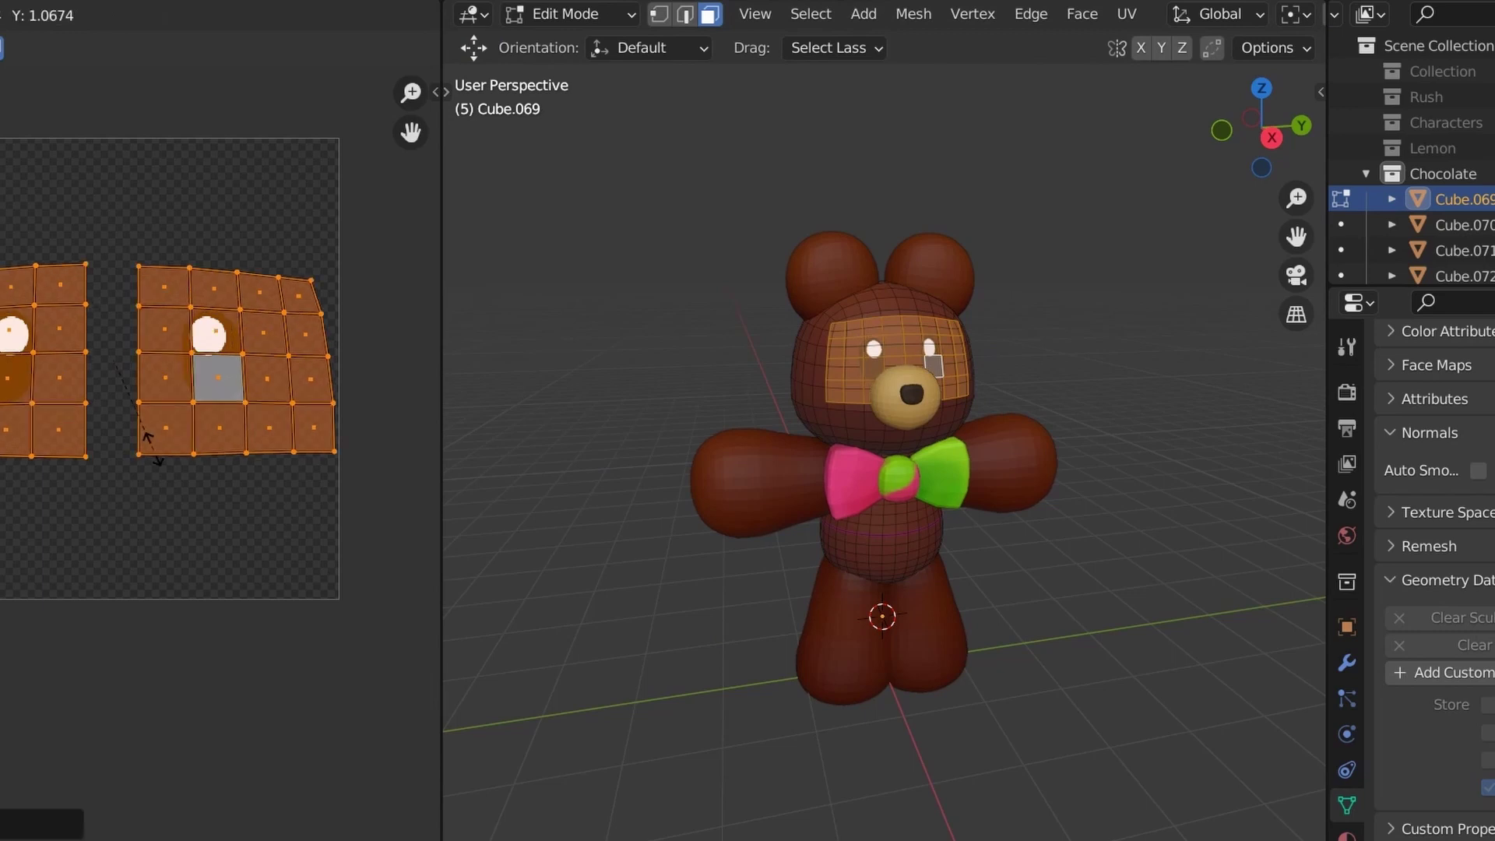
key("Return")
Set the pivot to Individual Origins and scale each eye UV island in place.
left_click(278, 14)
left_click(350, 126)
key("s")
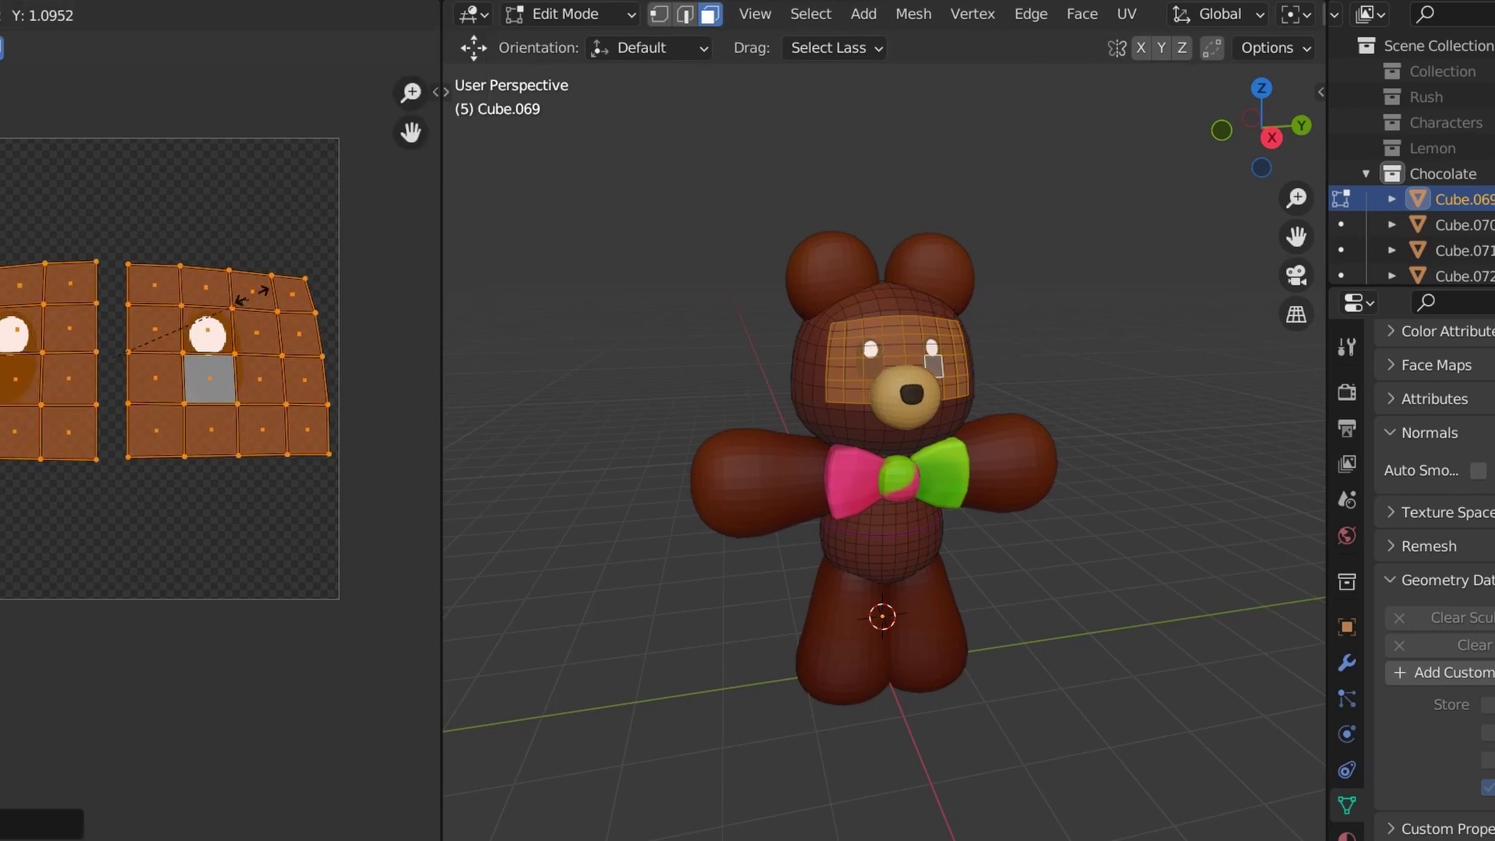
key("Return")
Rescale the eye UV islands once more, then add an armature to the scene.
key("s")
key("Return")
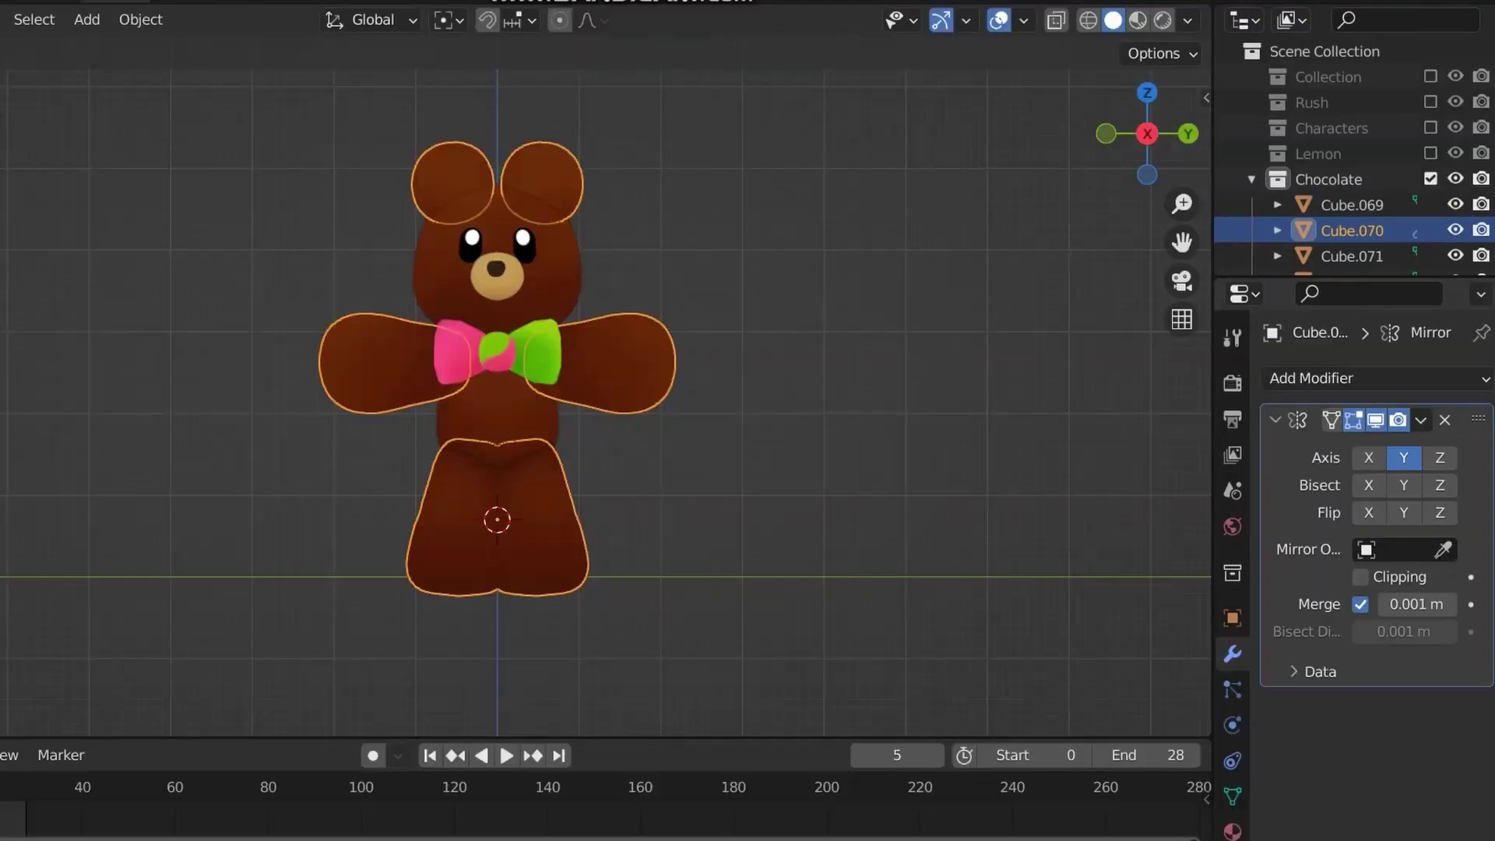
key("shift+a")
left_click(467, 644)
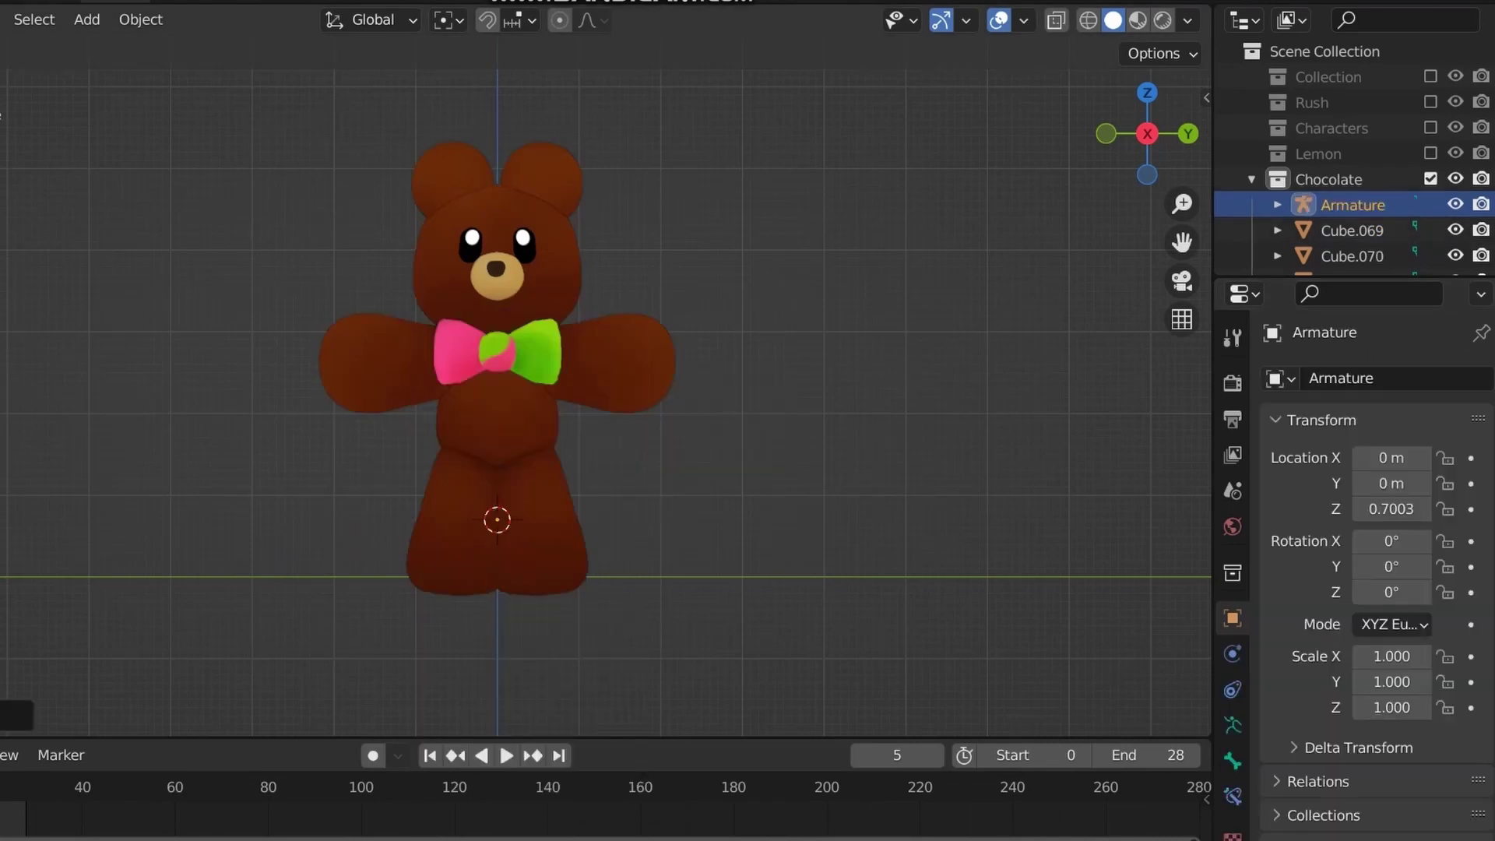
Show the armature In Front of the mesh and display its bones as B-Bones.
left_click(1232, 617)
left_click(1316, 600)
left_click(1361, 729)
left_click(1405, 761)
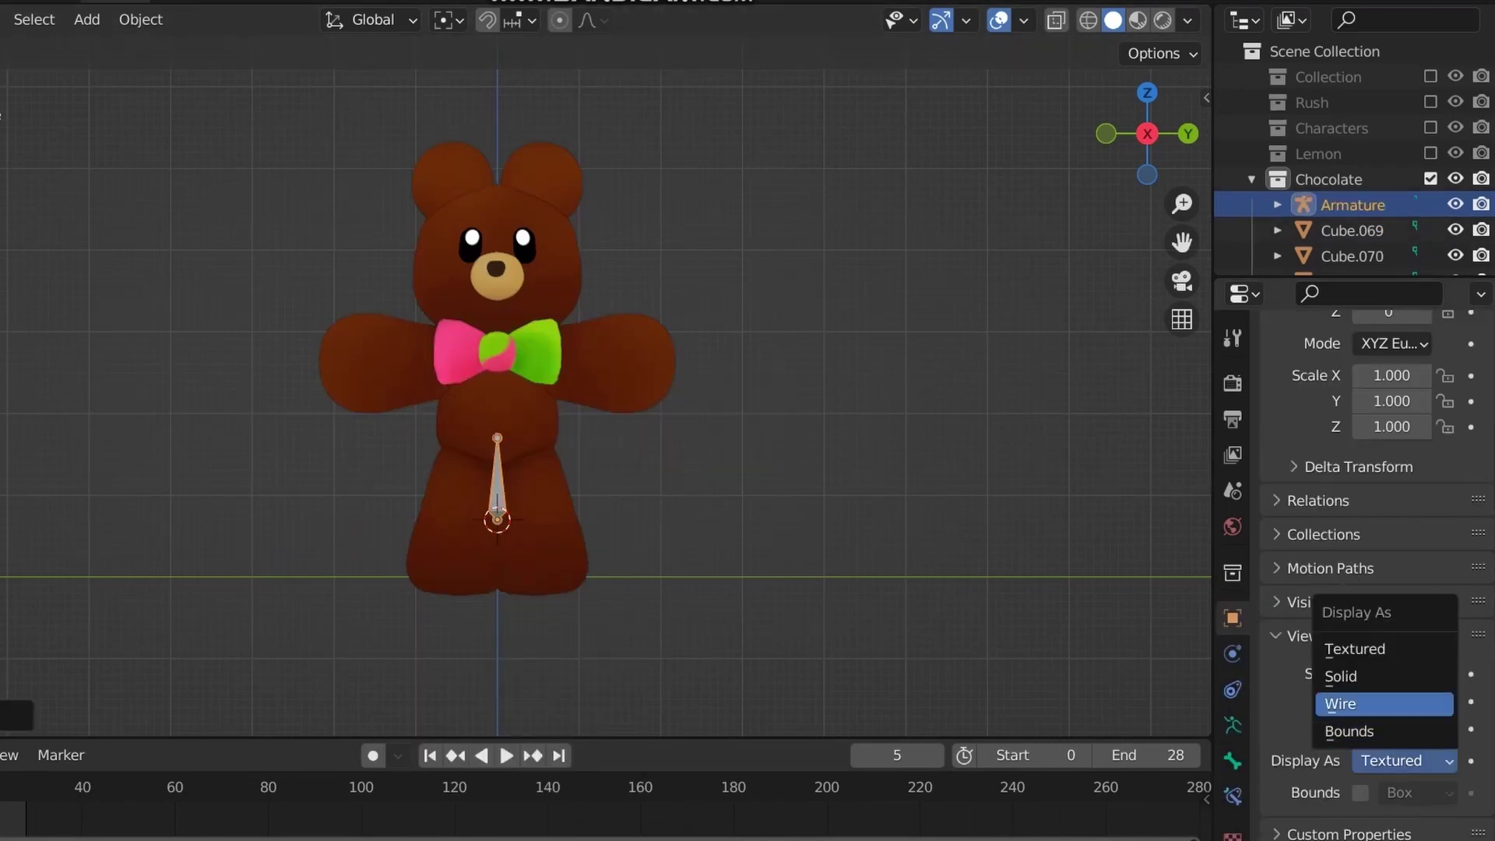
left_click(1378, 703)
scroll(511, 351, "up", 2)
left_click(1232, 796)
left_click(1232, 761)
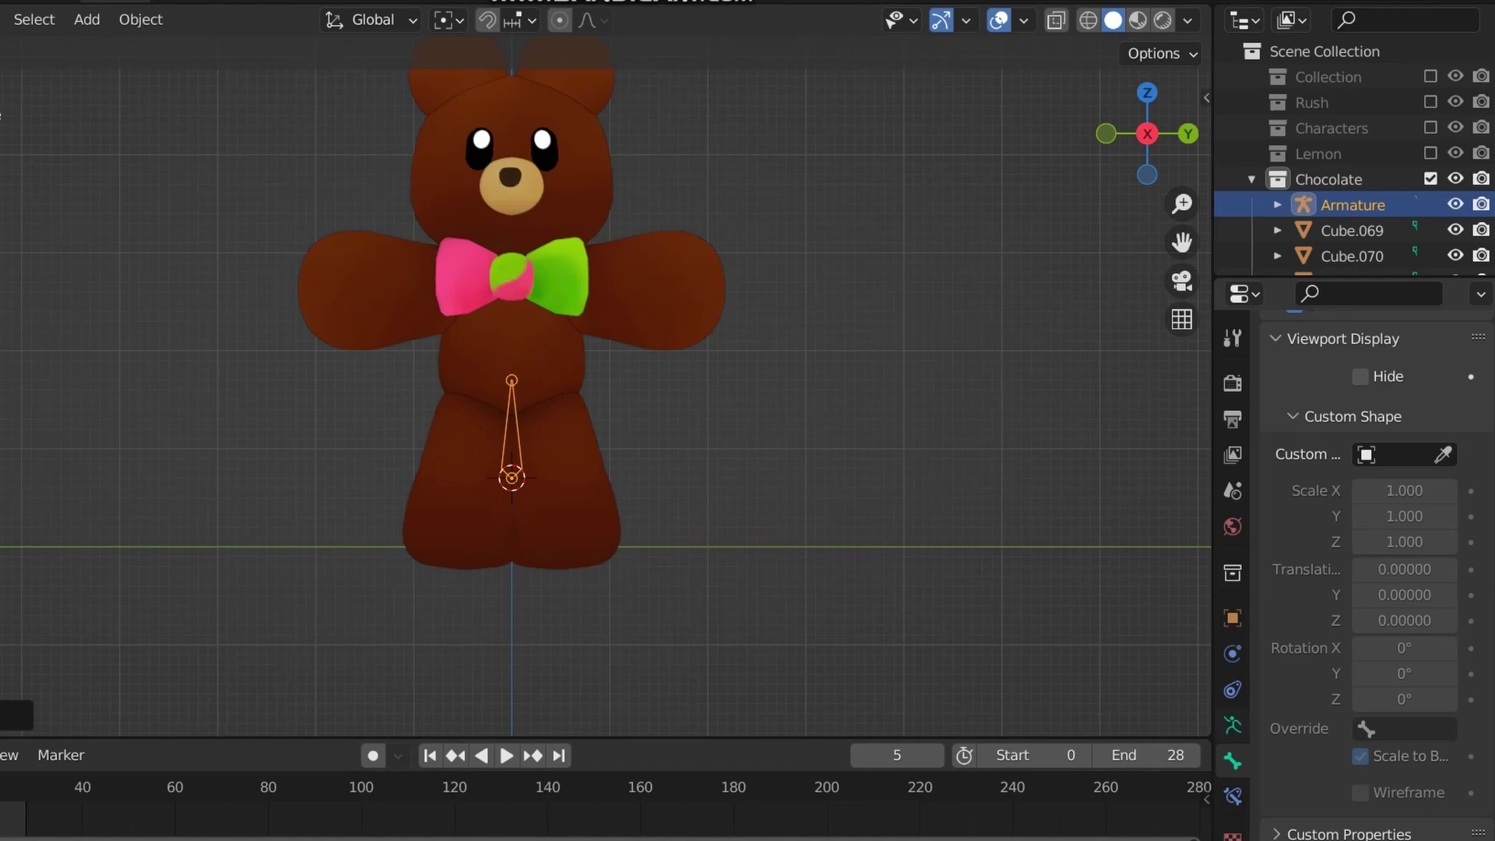
left_click(1232, 725)
left_click(1403, 612)
left_click(1370, 694)
In Edit Mode, raise the spine bone along Z and widen it to fit the body.
key("Tab")
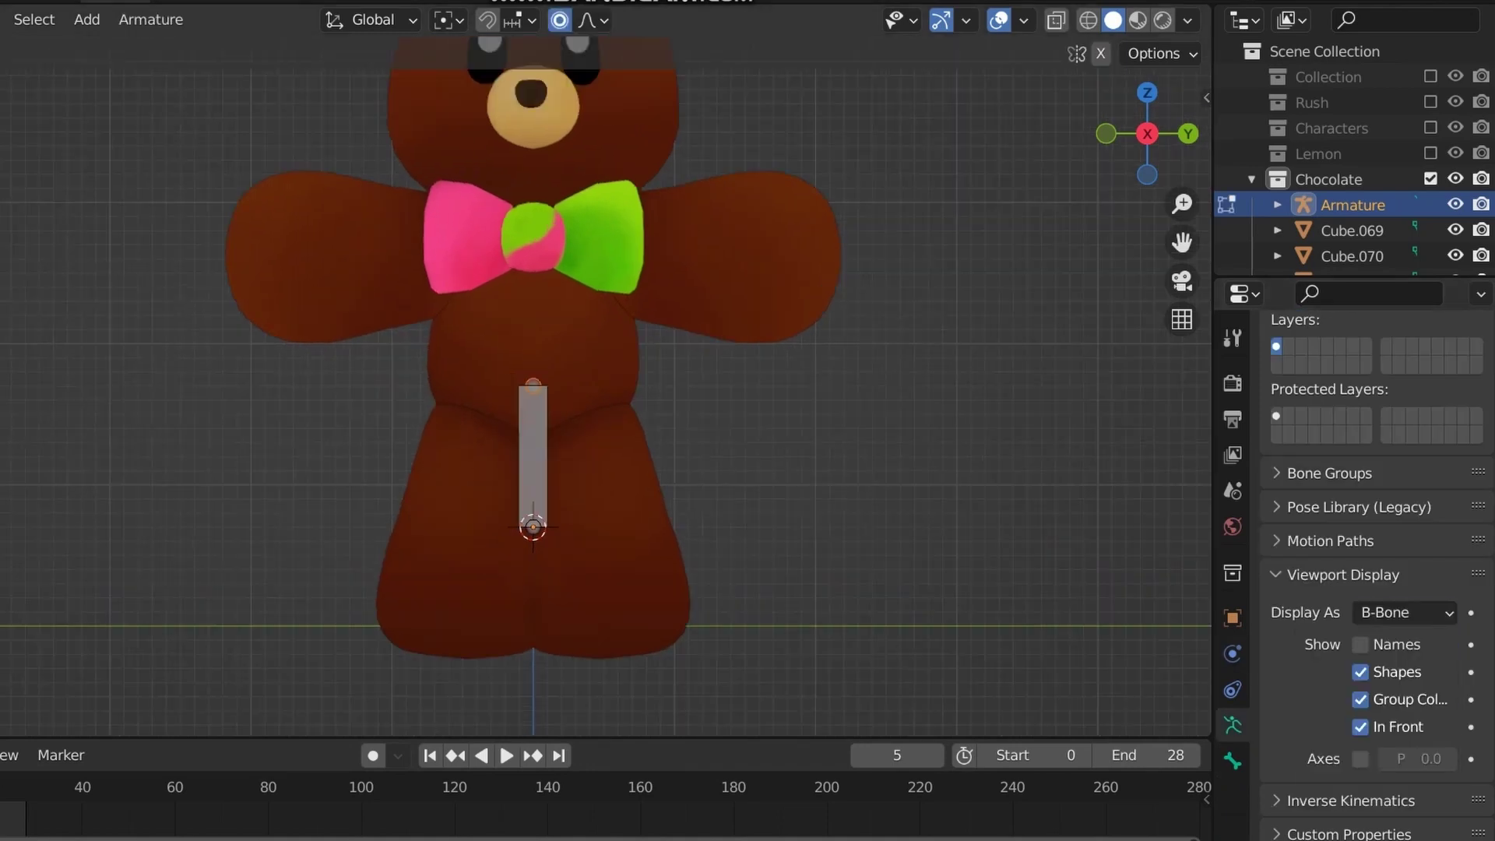
scroll(512, 405, "up", 2)
key("g")
key("z")
key("Return")
left_click(1105, 134)
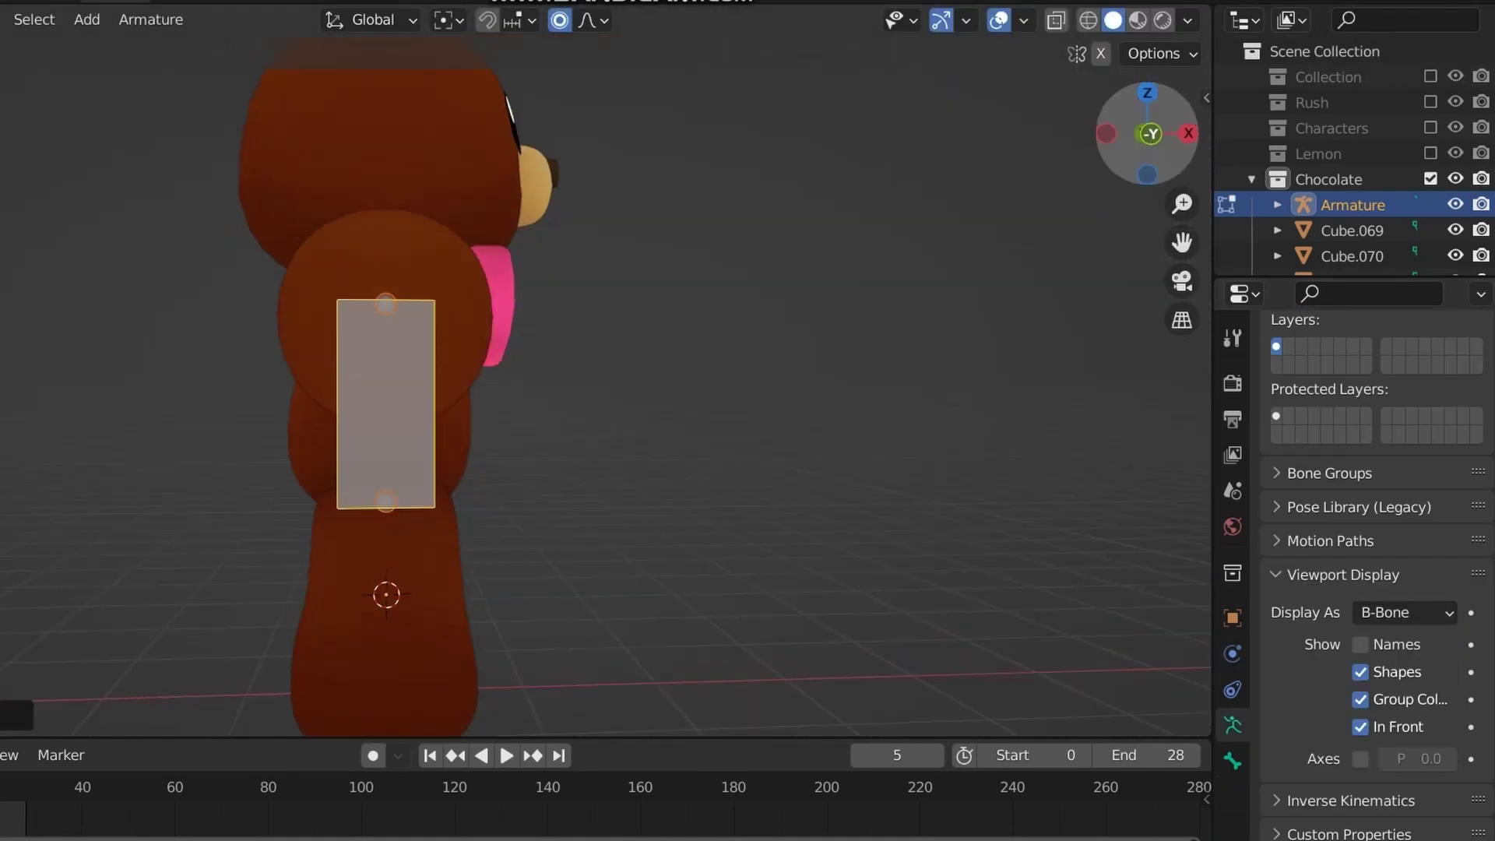
left_click(1188, 134)
key("s")
left_click(596, 395)
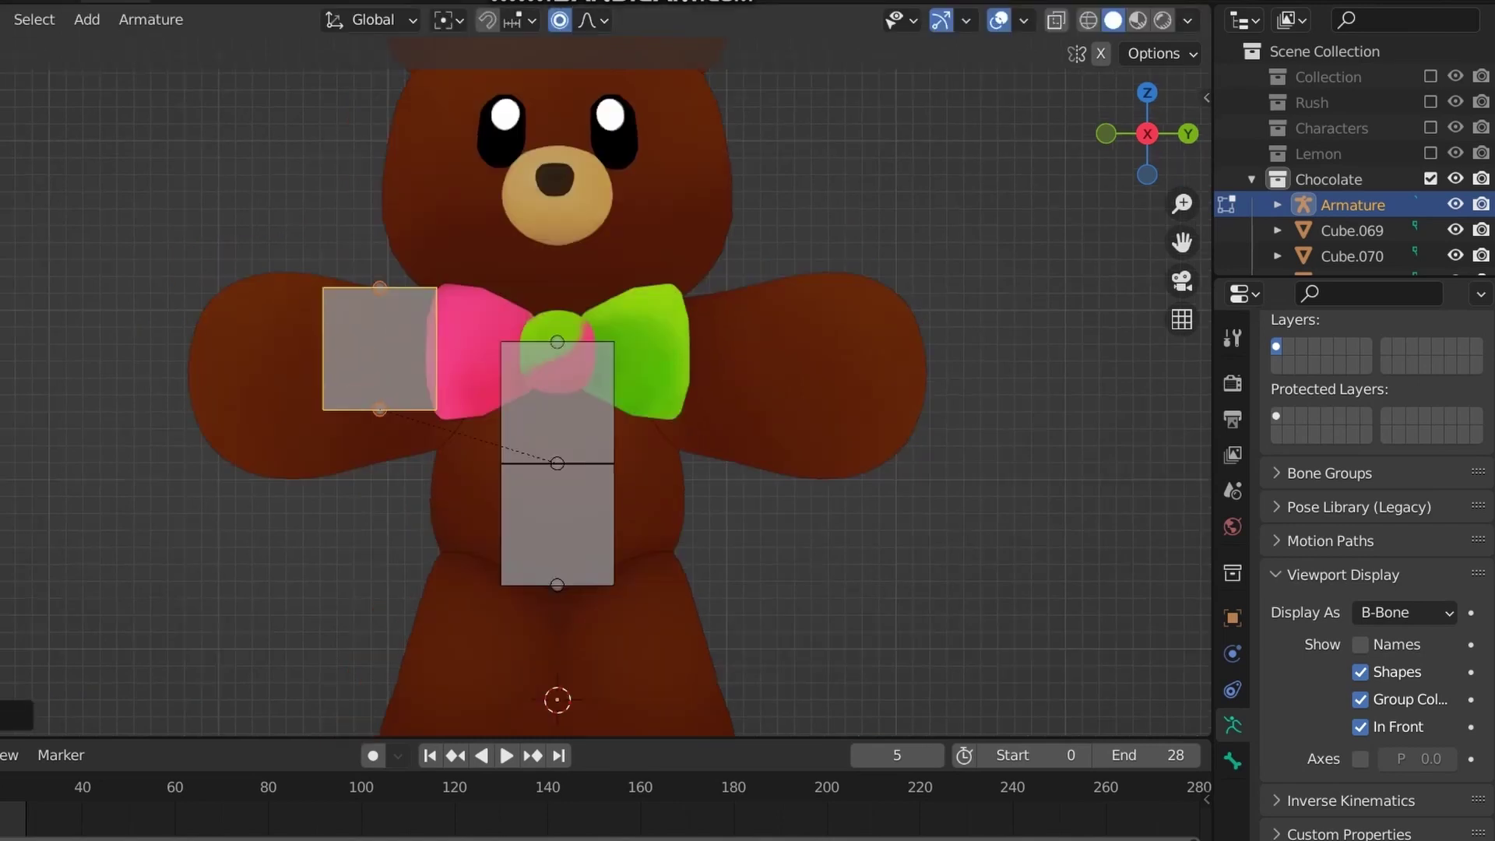
Build bones for the arm, head and ear, plus a two-part leg.
key("g")
key("Return")
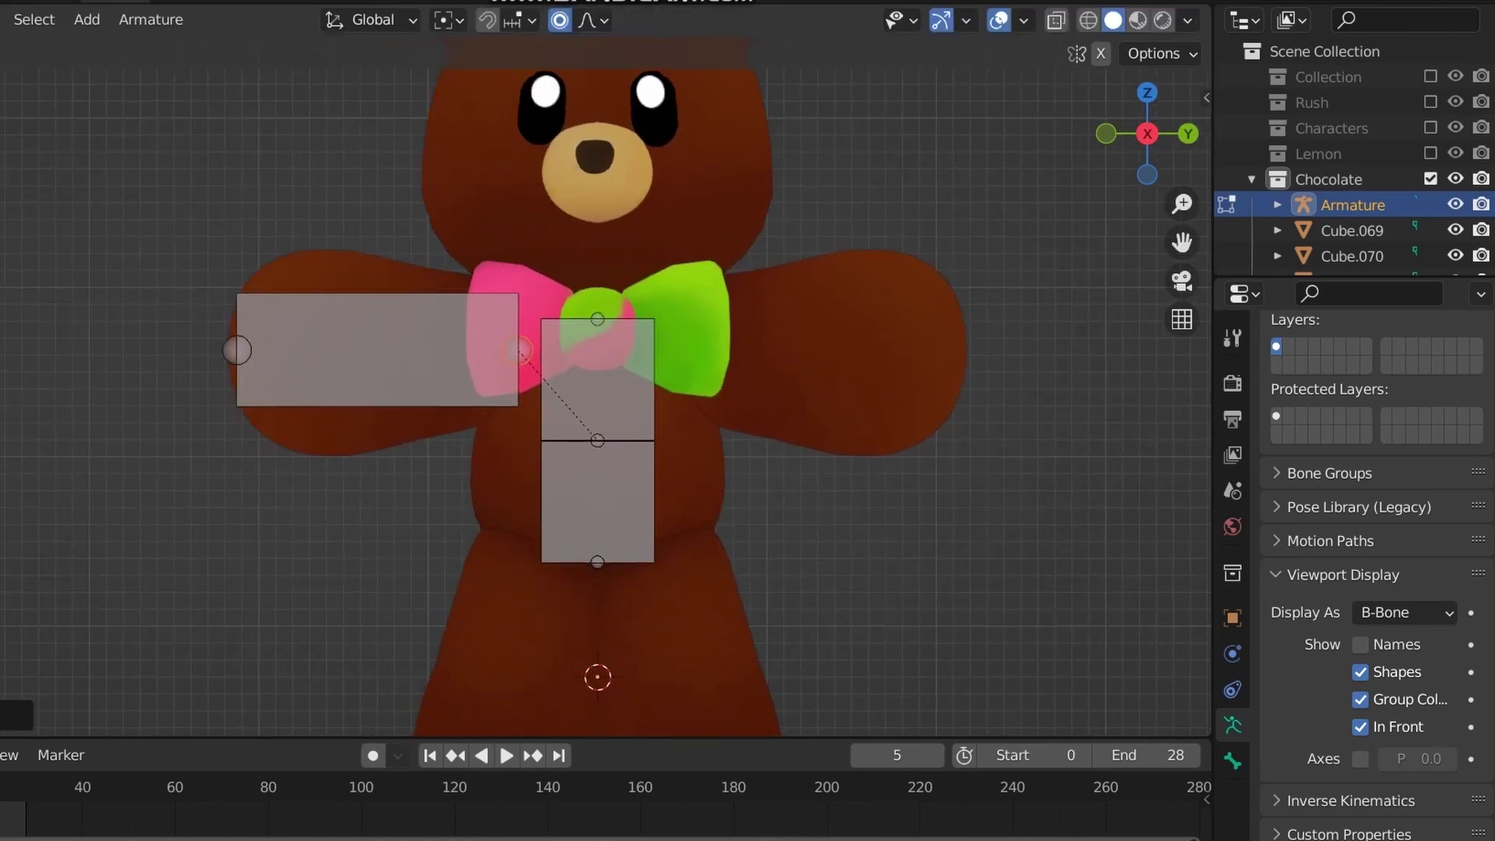
key("e")
key("Return")
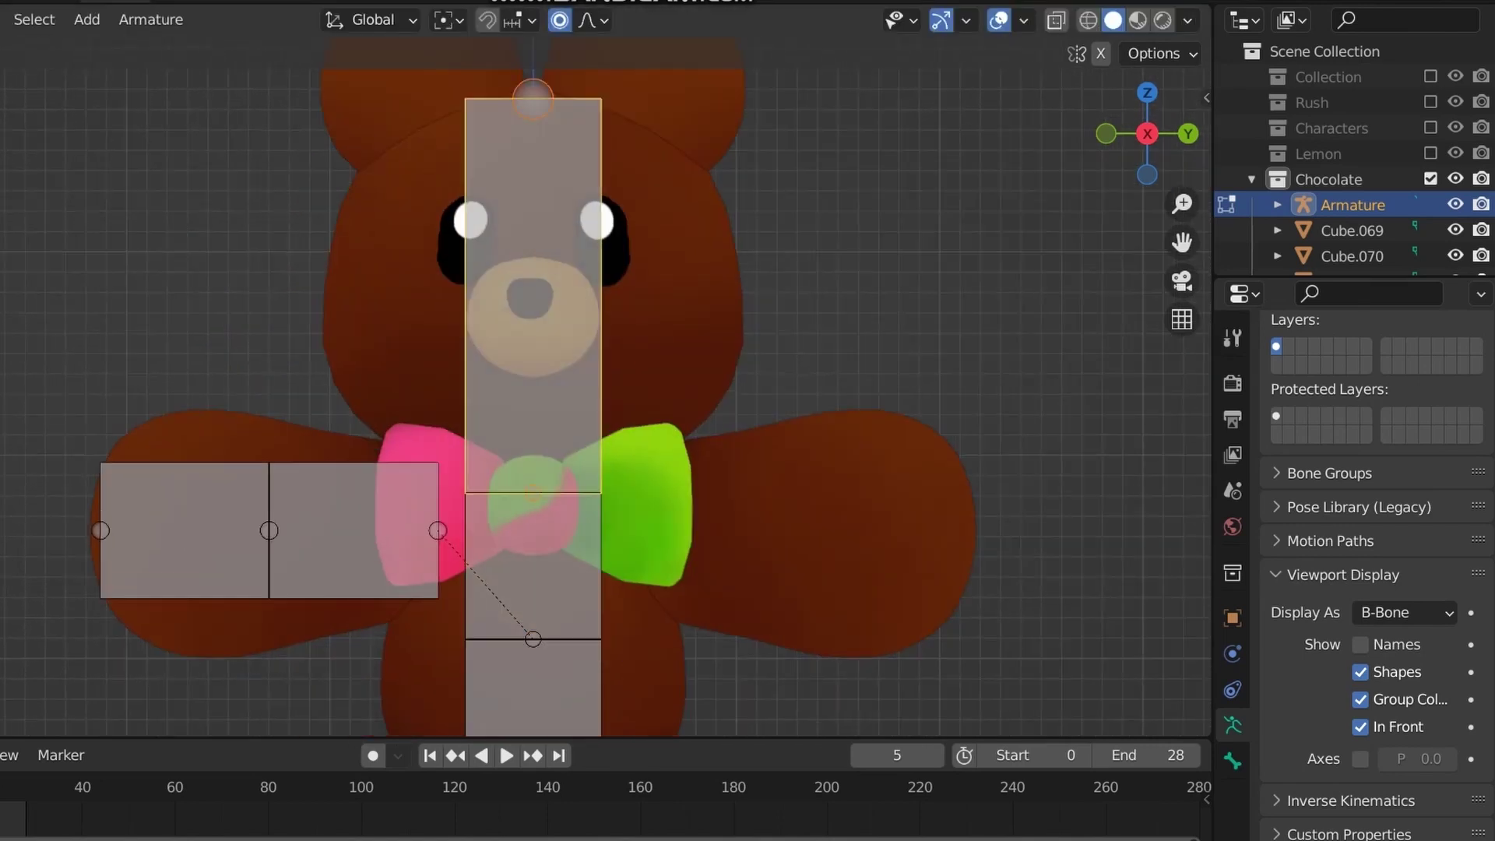
key("shift+d")
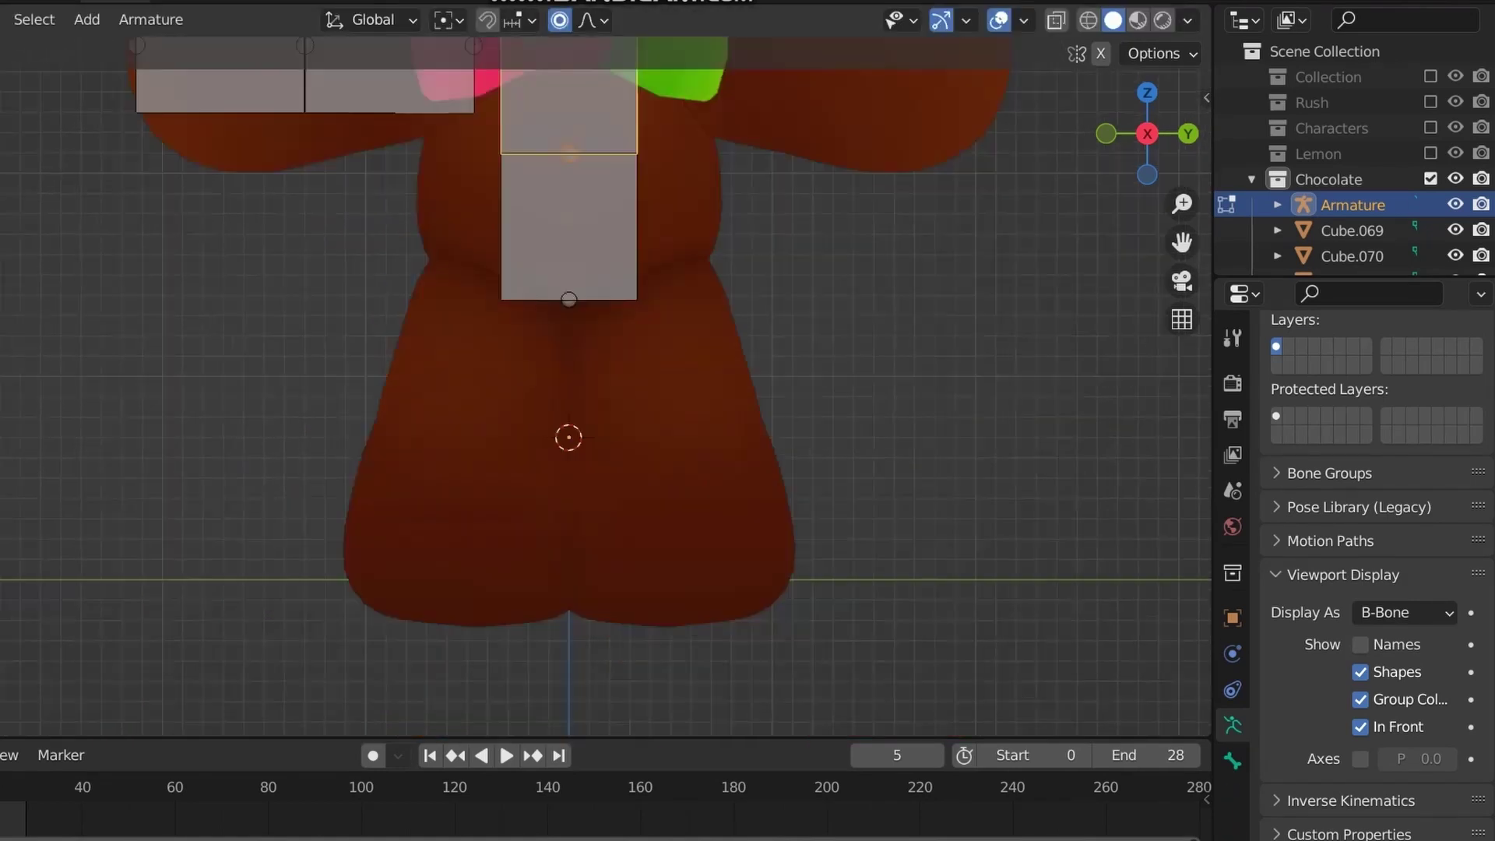
key("shift+a")
key("g")
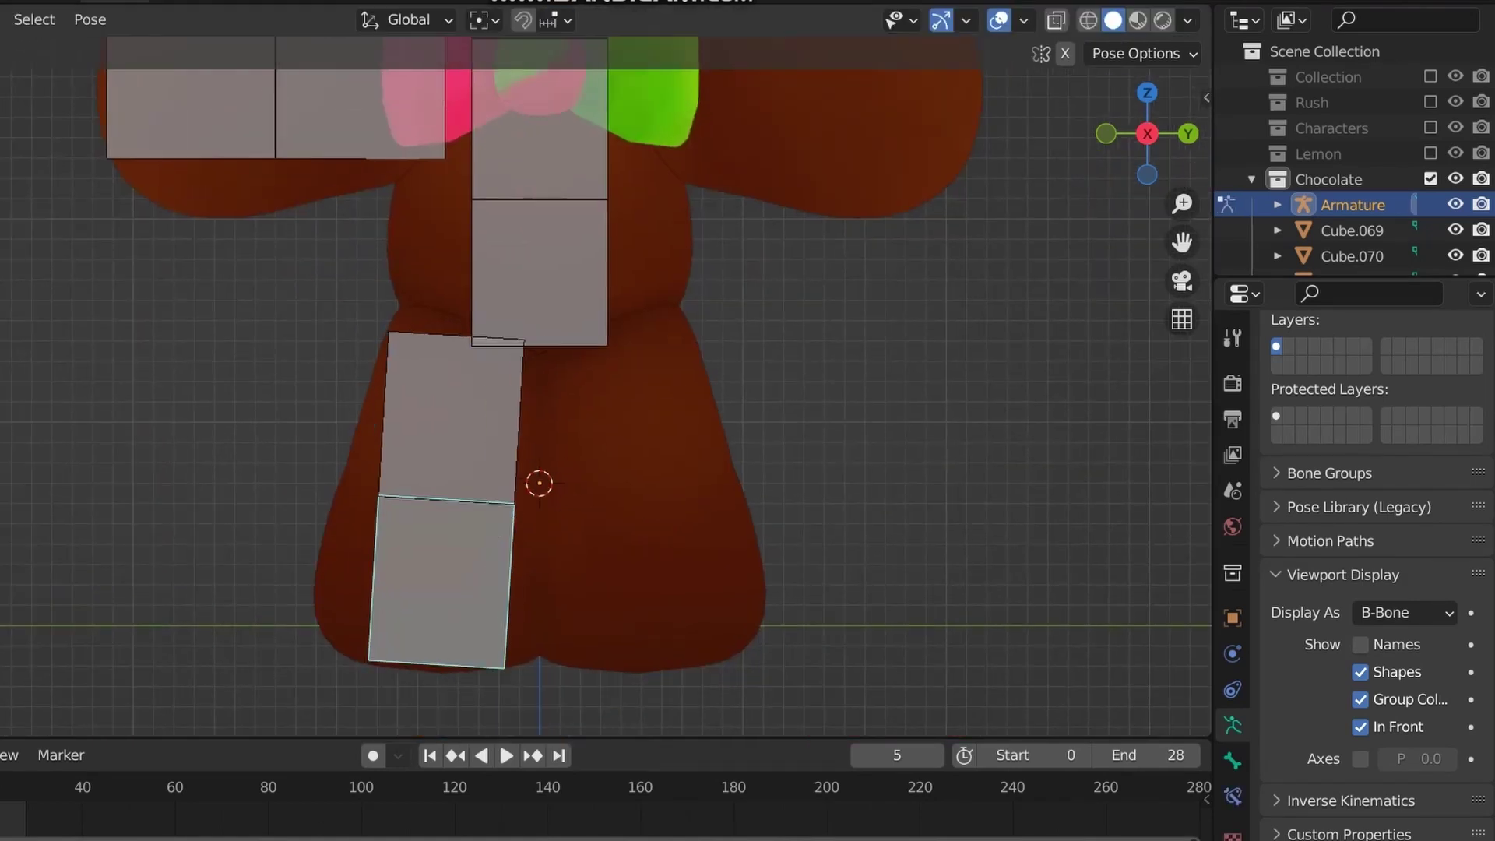
key("Tab")
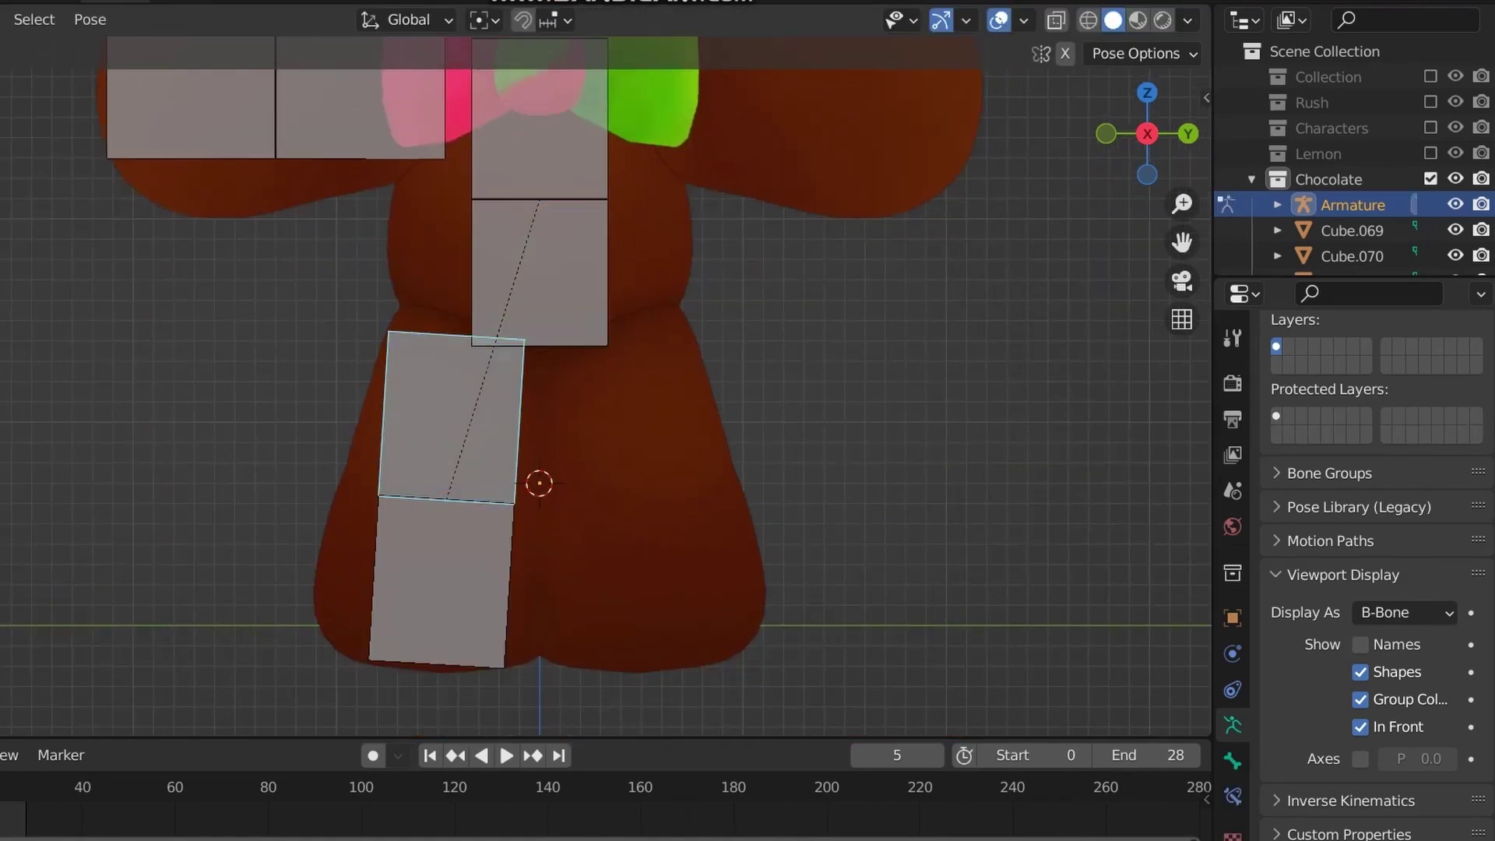
Reverse the leg bone's direction with Switch Direction.
key("F3")
type("swit")
key("Return")
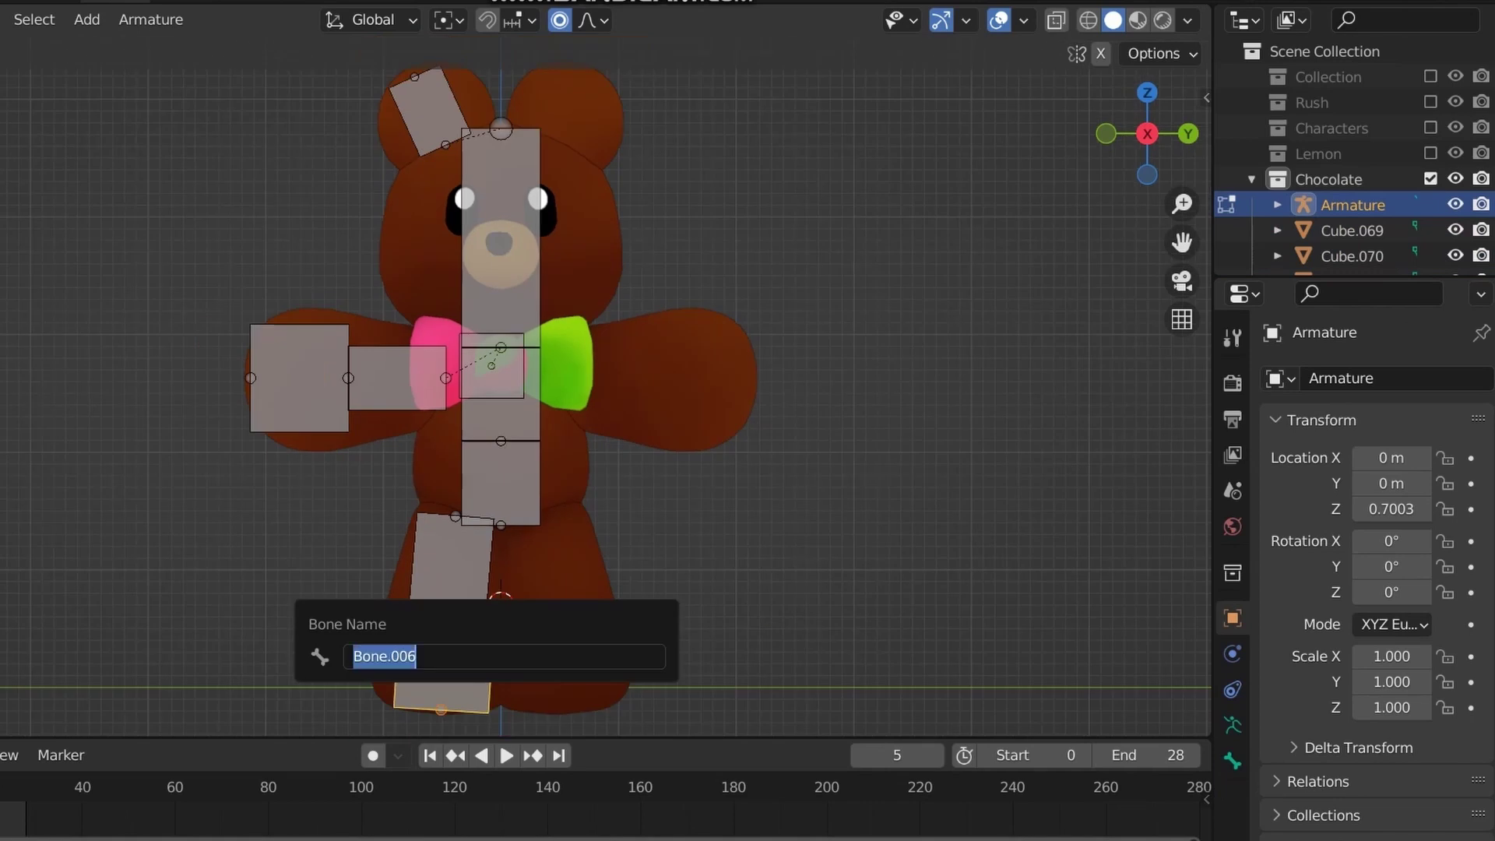
Rename the leg bone and the lower spine bone.
key("Return")
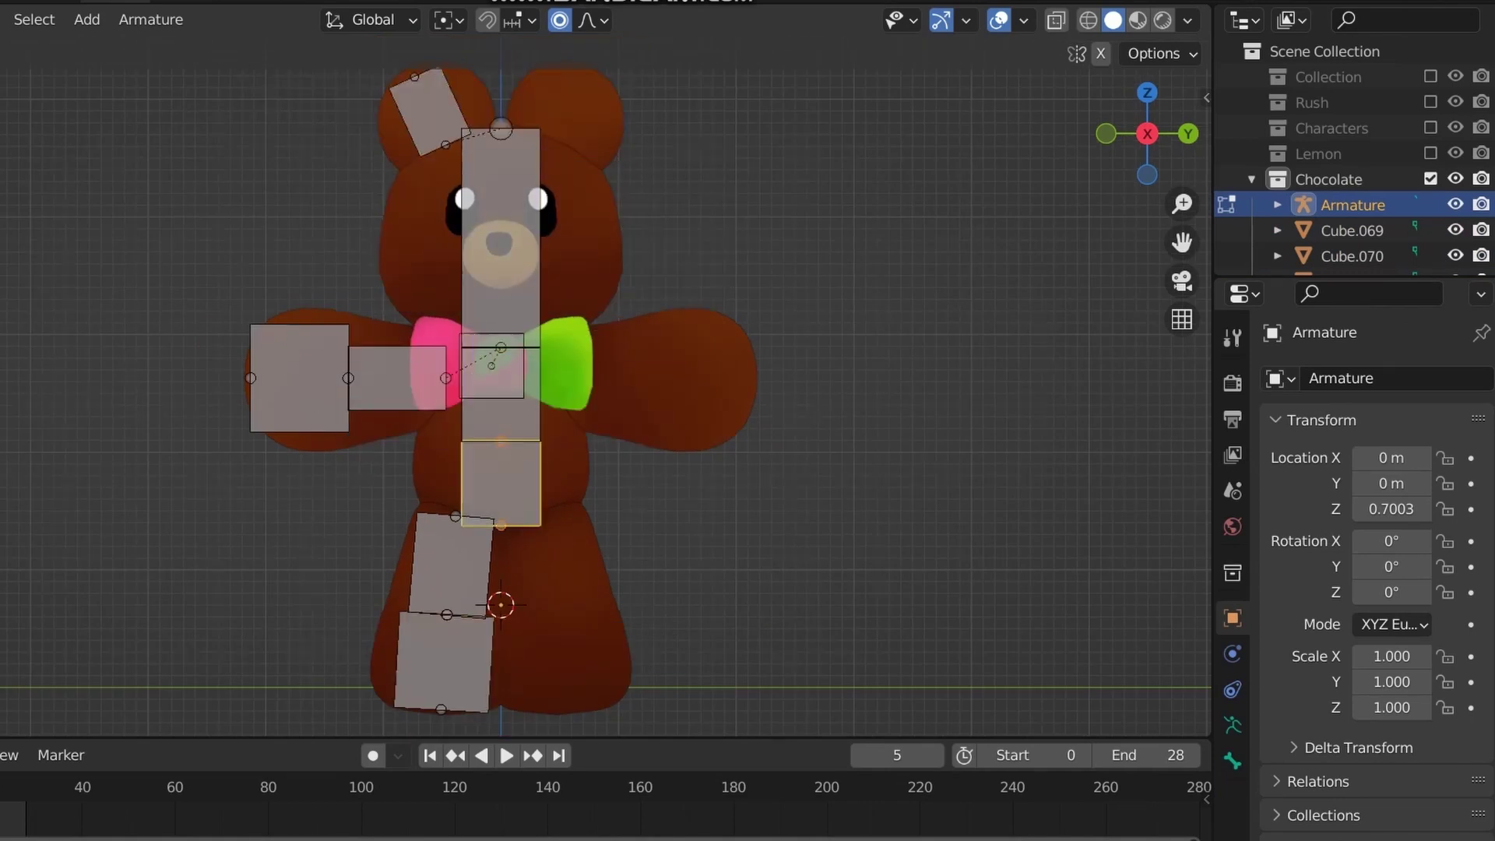
left_click(501, 483)
key("F2")
key("Return")
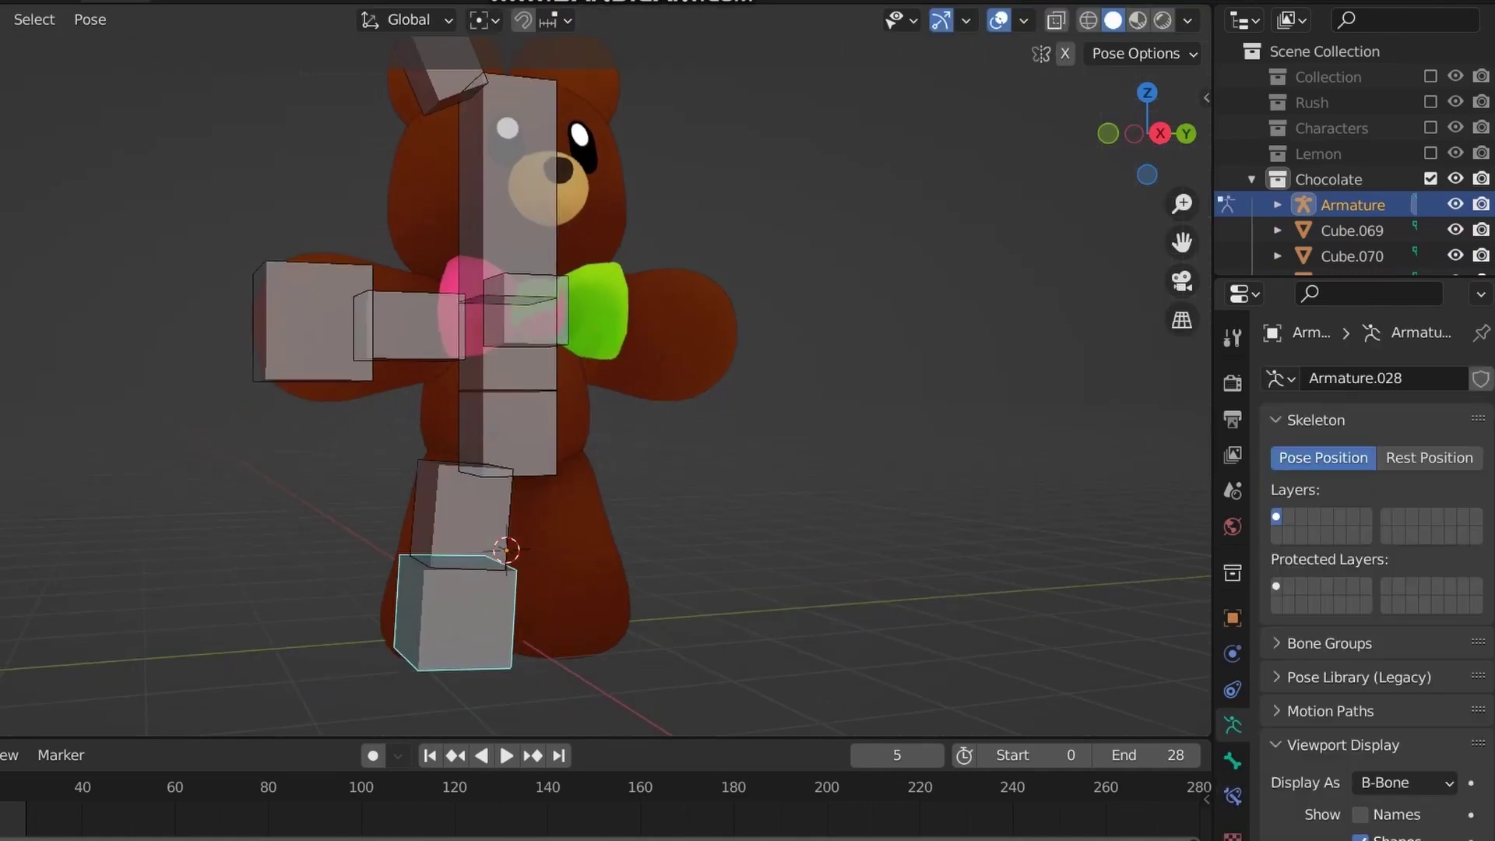
middle_click_drag(592, 389, 623, 420)
Duplicate the leg bone, shrink the copy and name it LegP.
key("shift+d")
key("s")
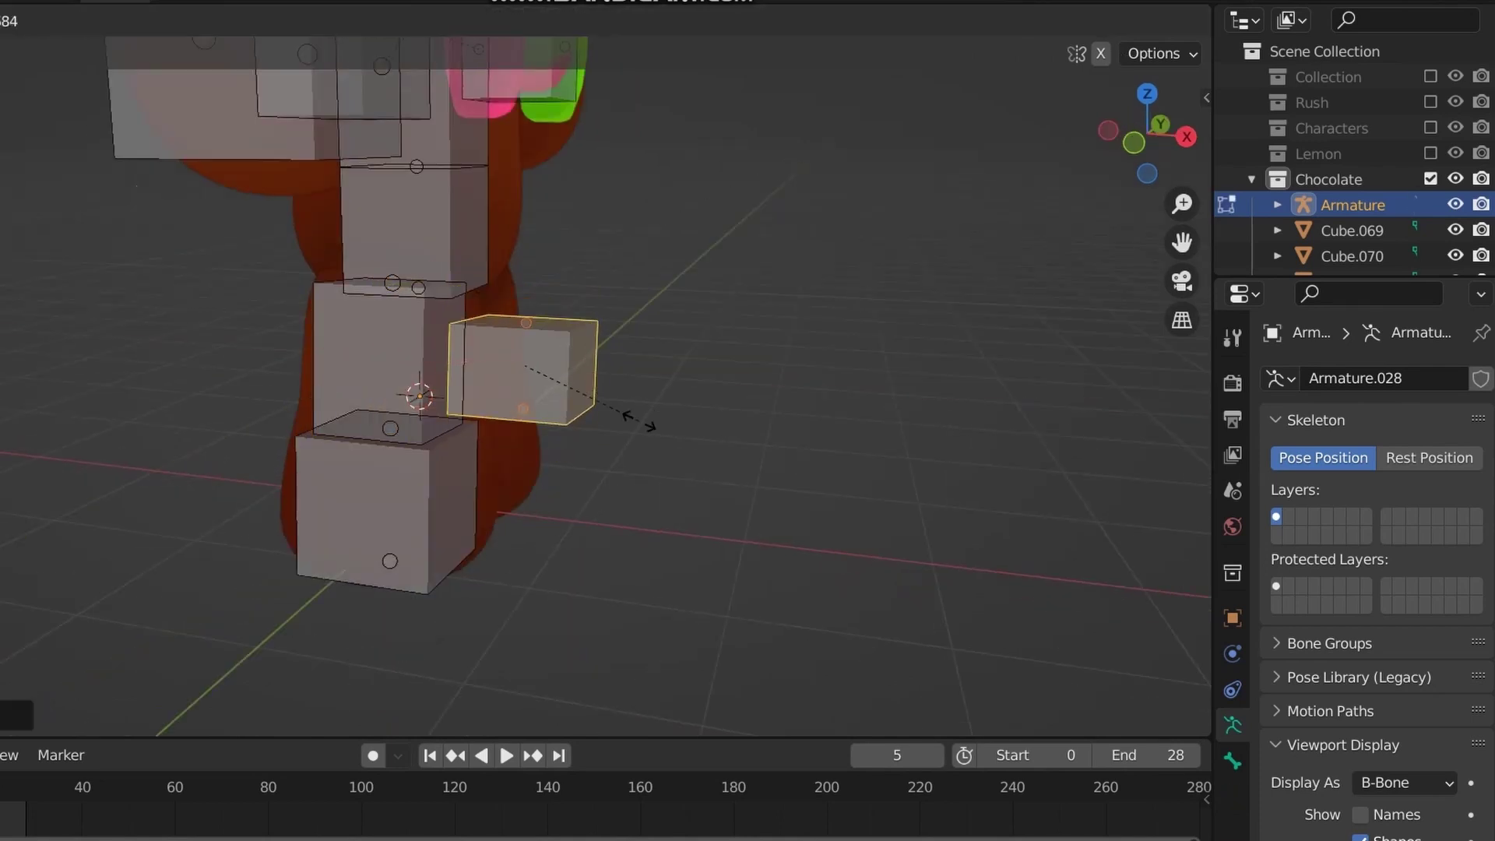
left_click(623, 424)
key("F2")
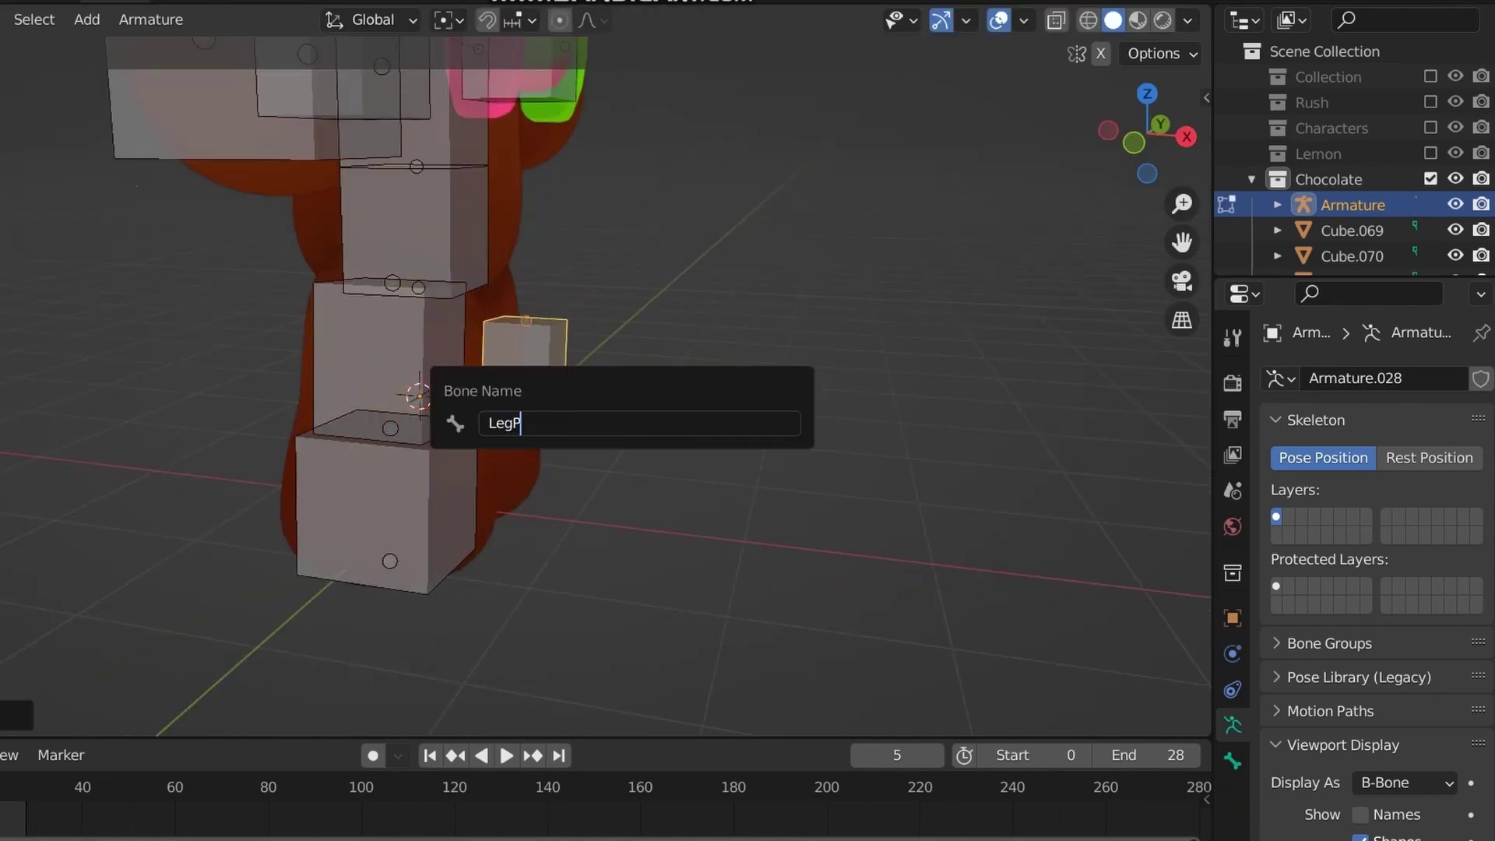
type("LegP")
key("Return")
Nudge the bottom bone slightly up along Z and switch to Pose Mode.
middle_click_drag(607, 420, 627, 343)
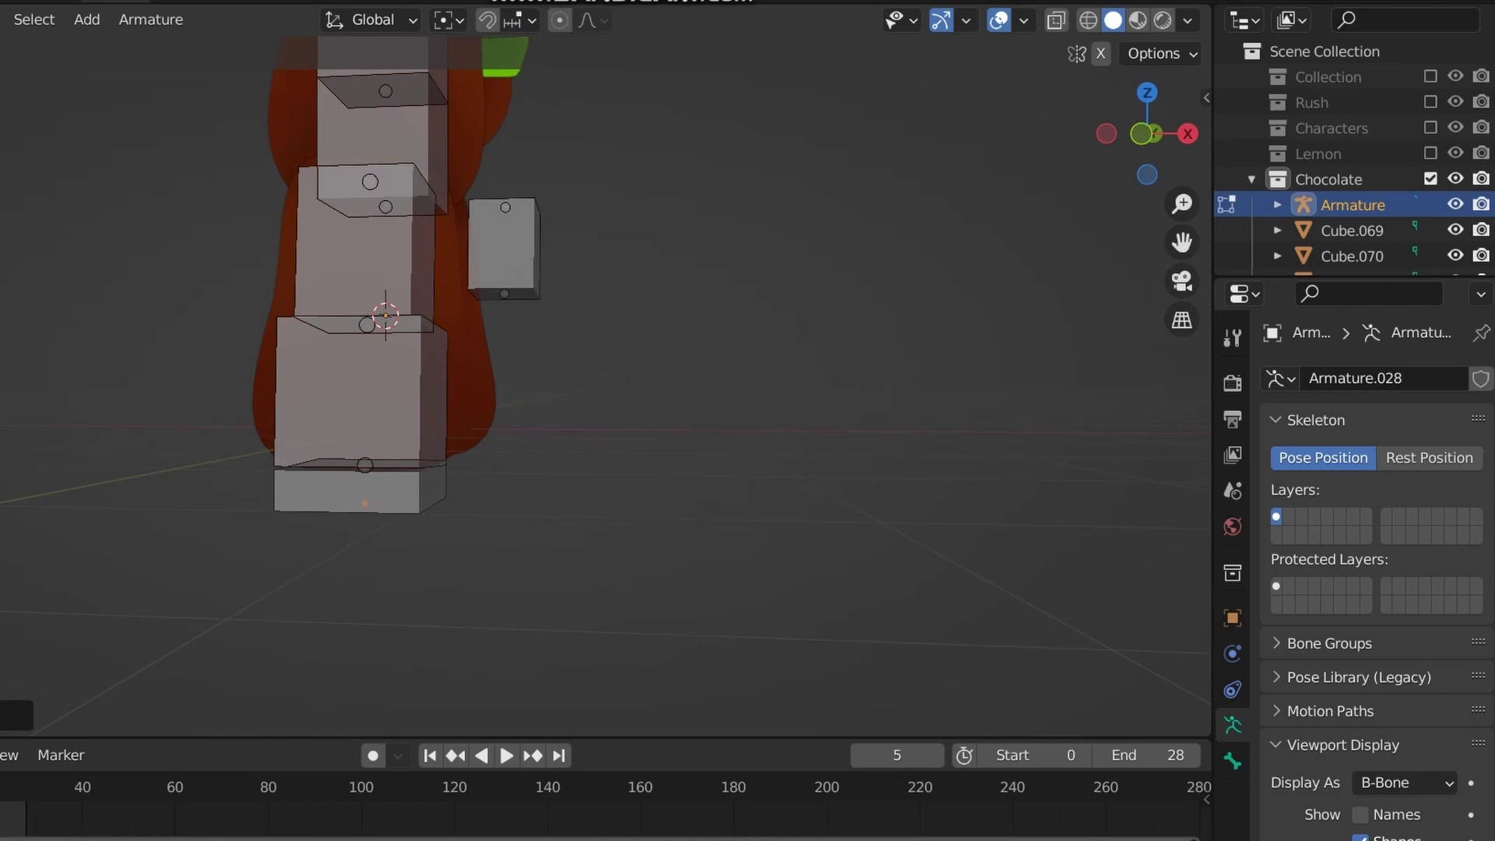
key("g")
key("z")
key("Return")
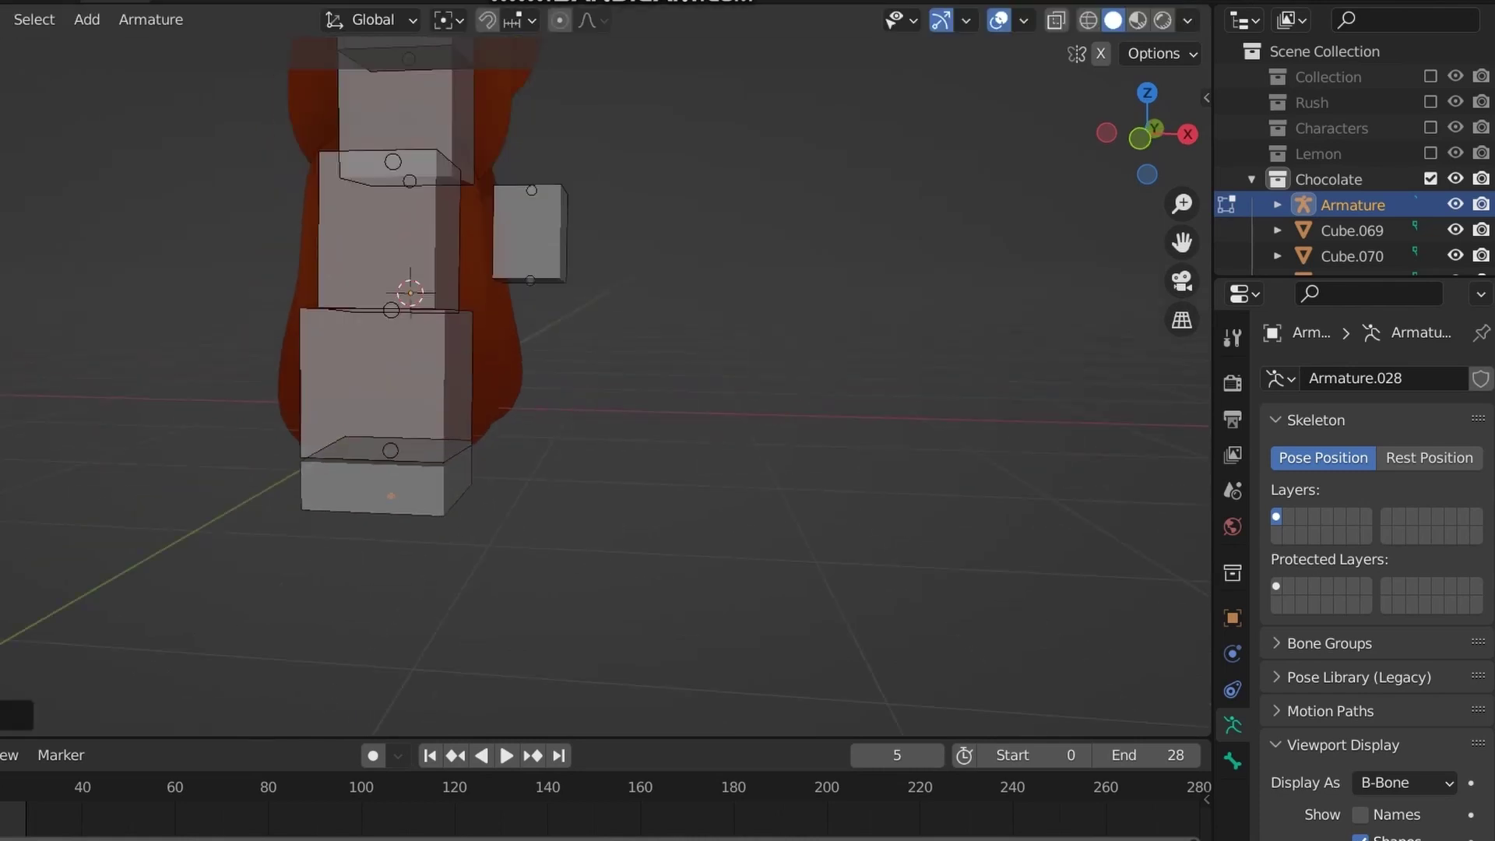
key("ctrl+Tab")
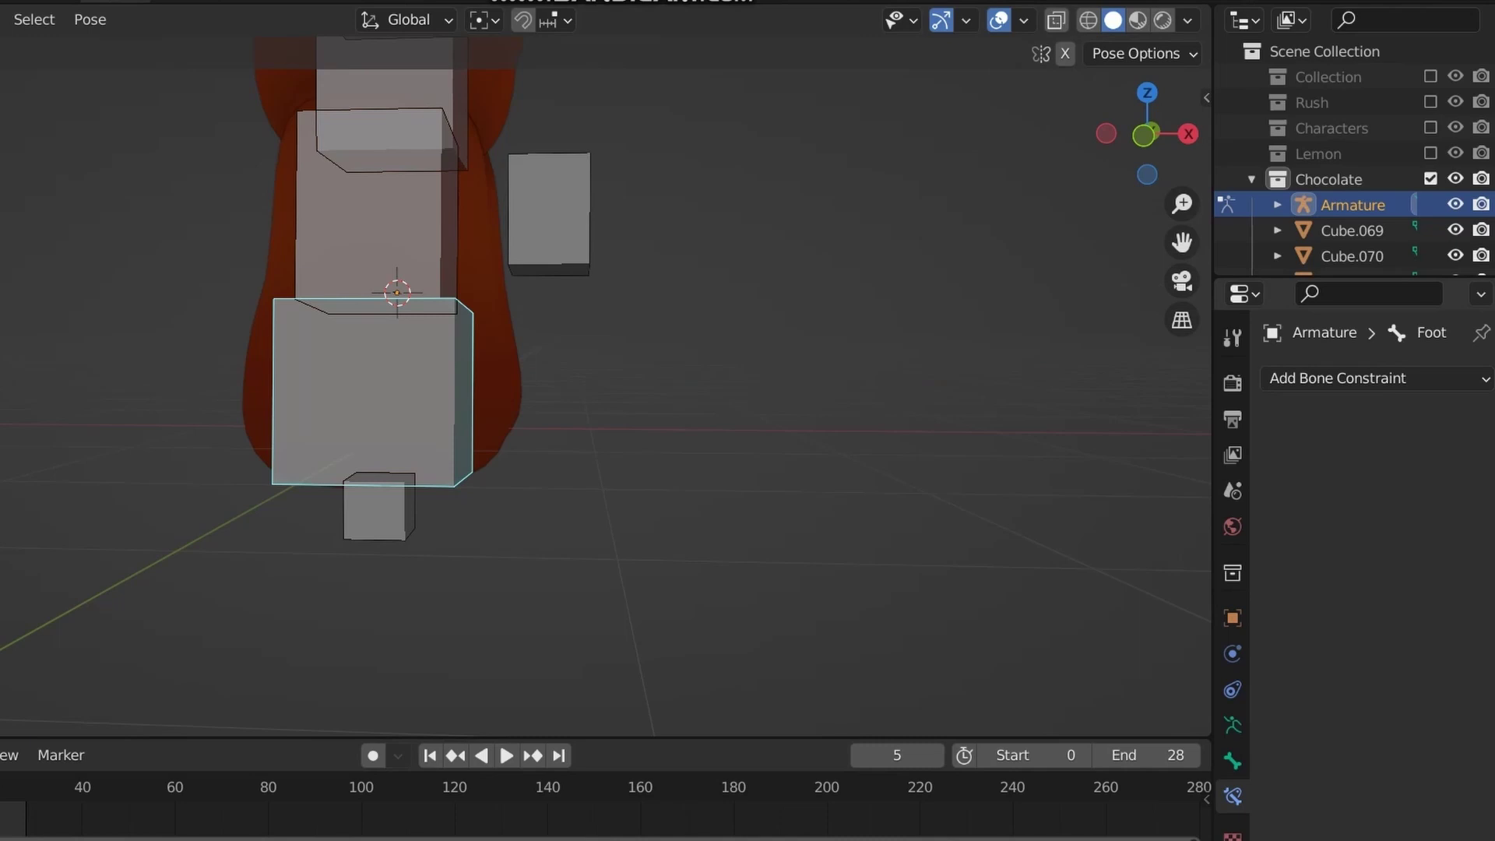
Give the Foot bone an Inverse Kinematics constraint targeting the Armature's FootPoll bone.
left_click(1338, 378)
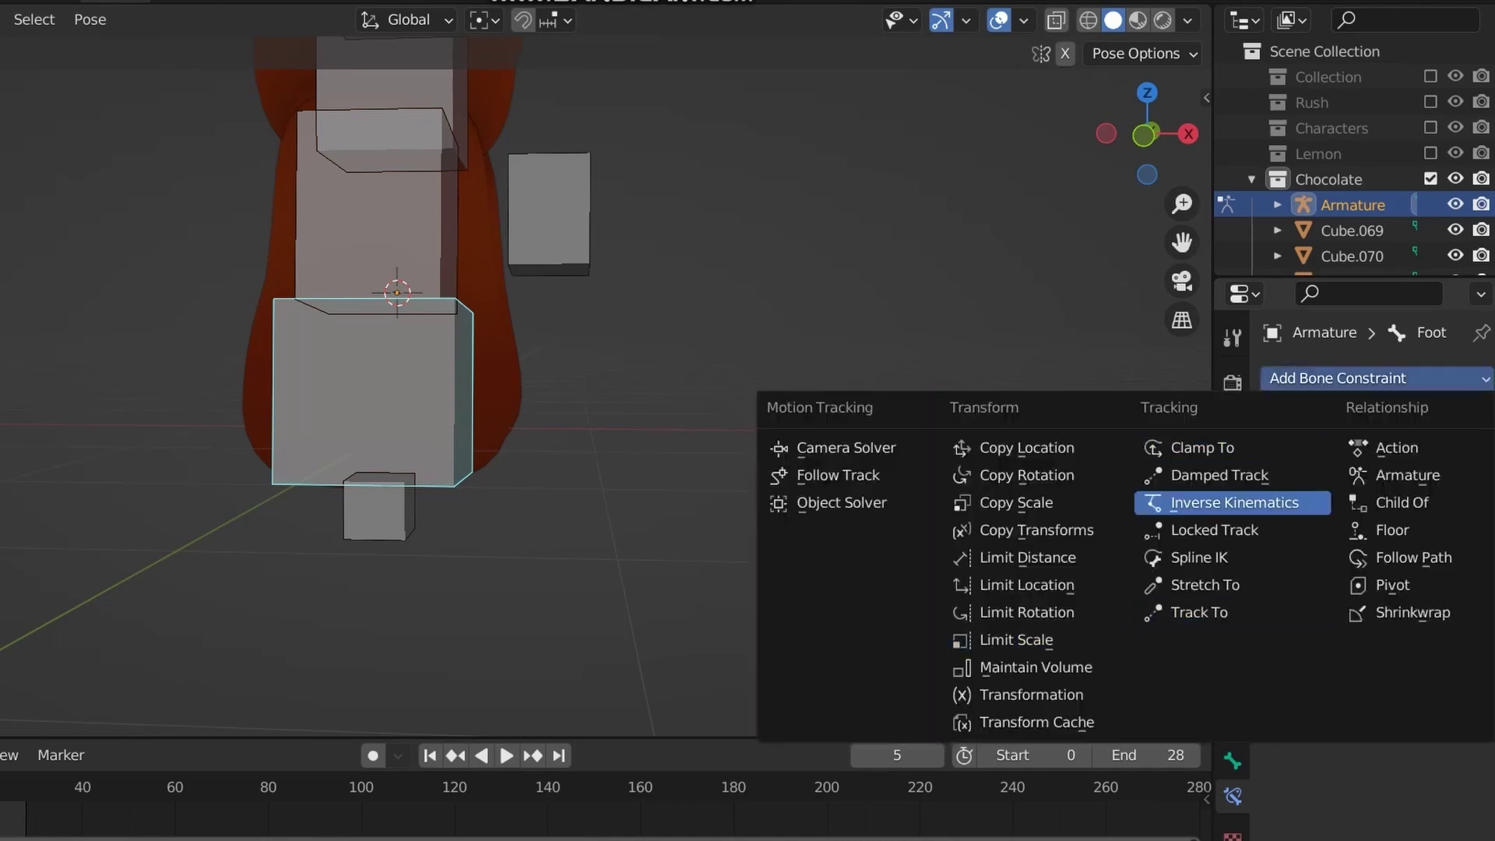
left_click(1233, 502)
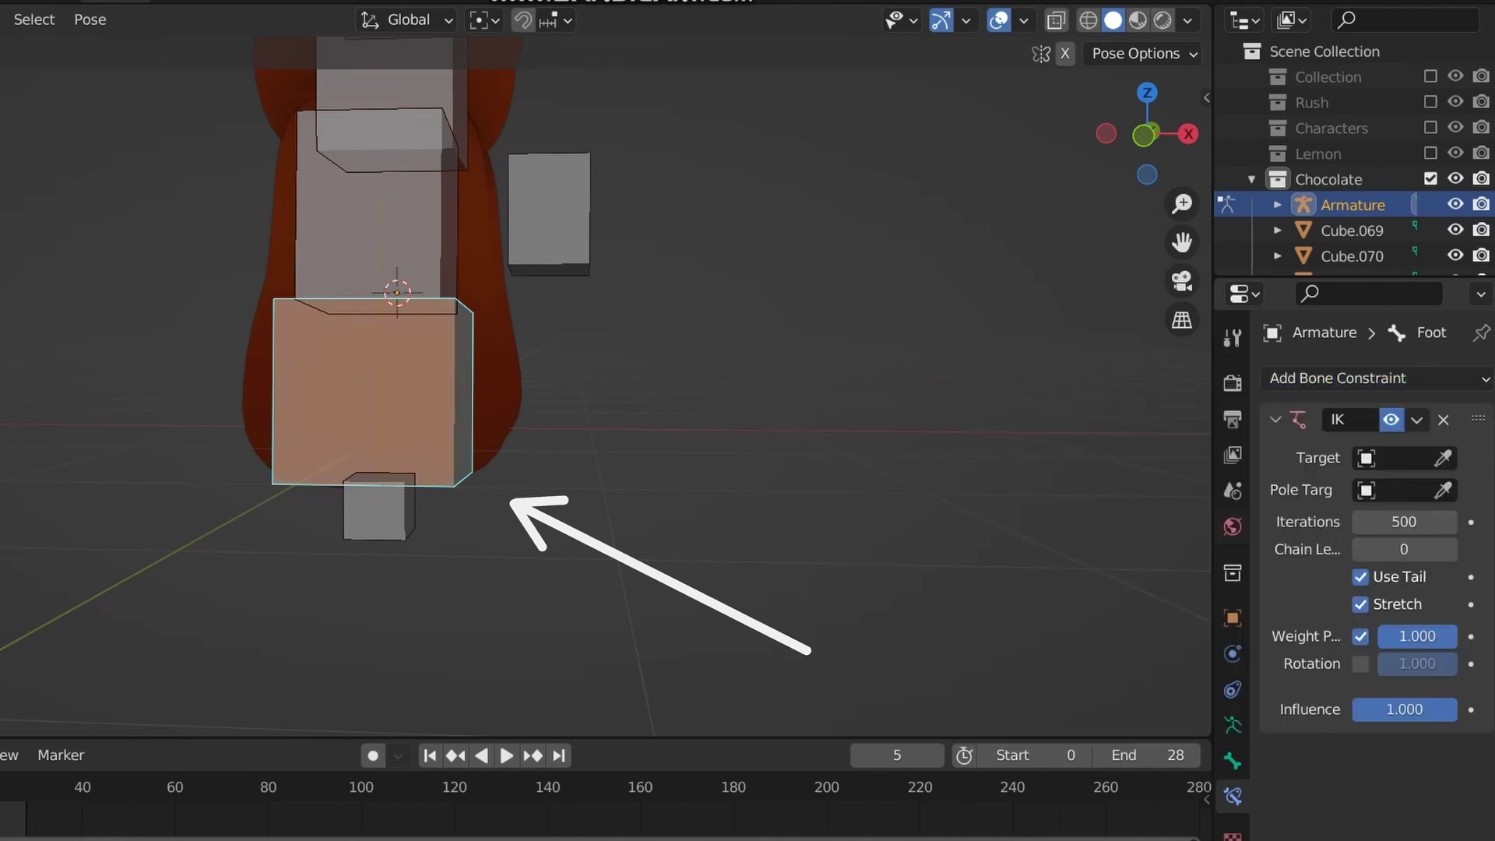
left_click(1401, 458)
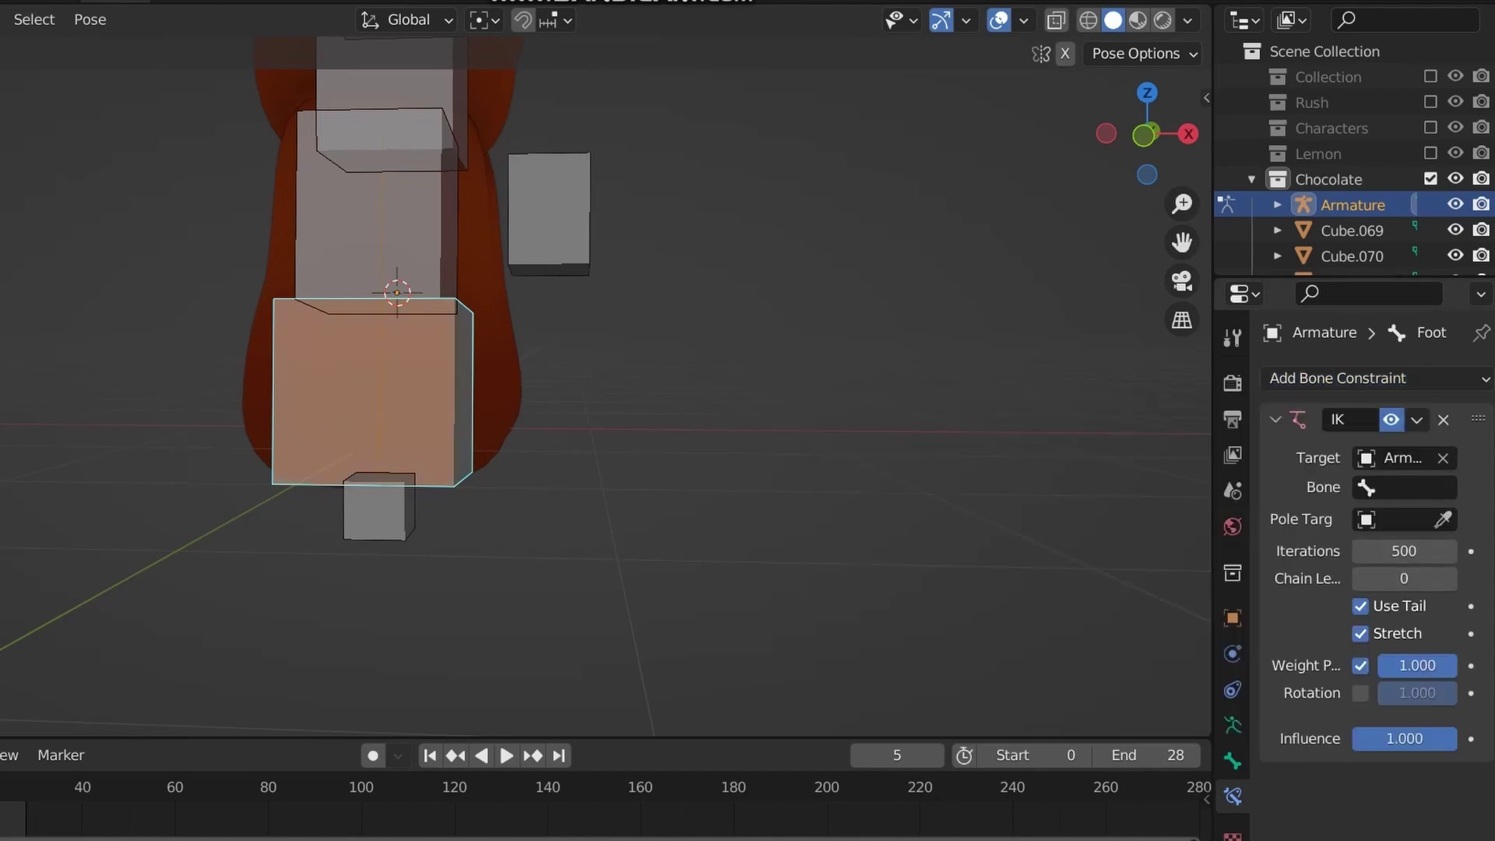
left_click(1409, 488)
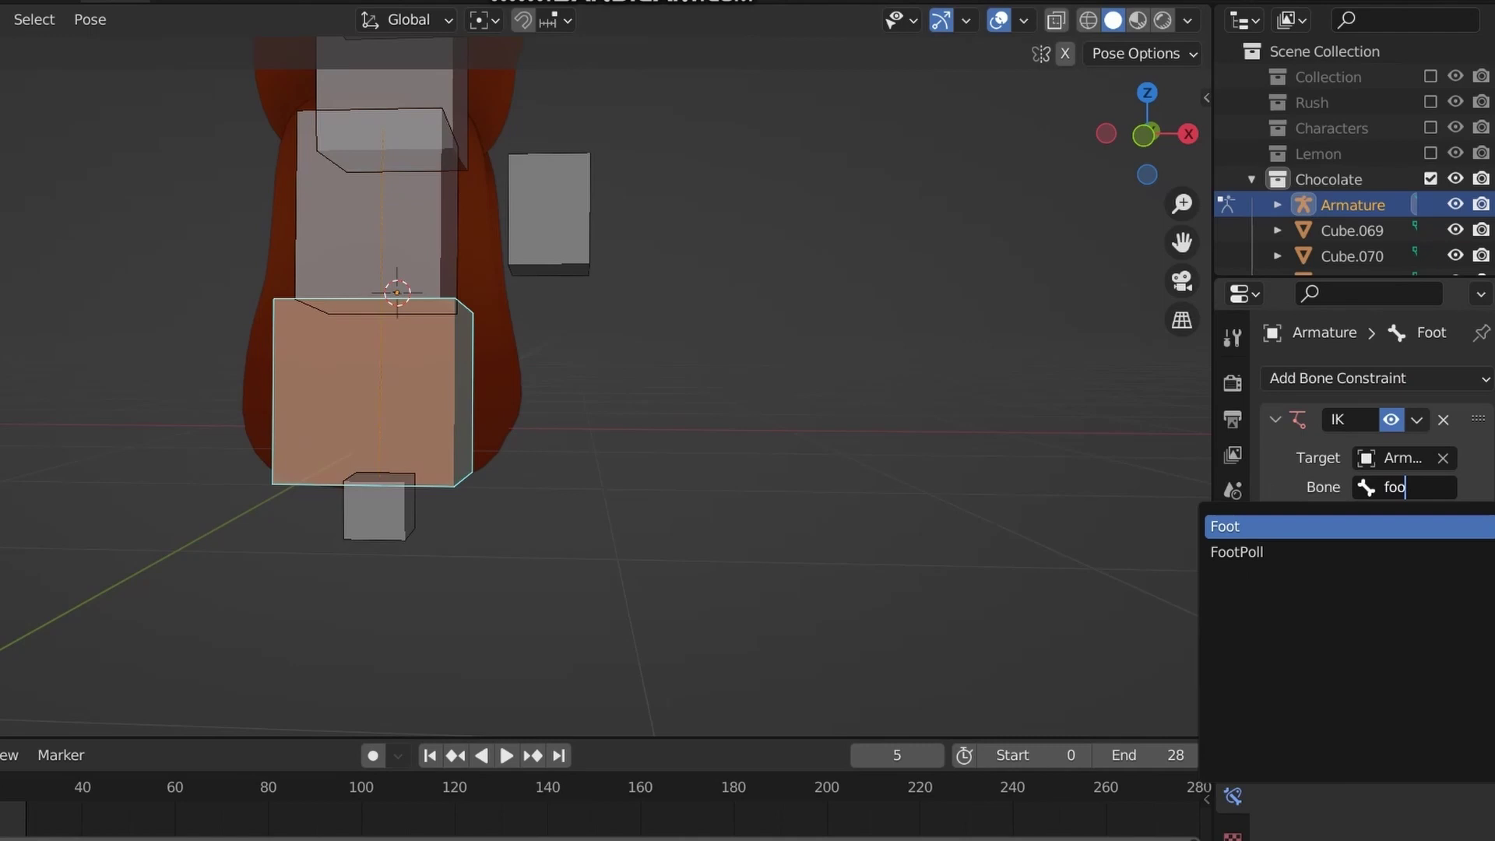
type("foo")
key("Return")
left_click(1401, 487)
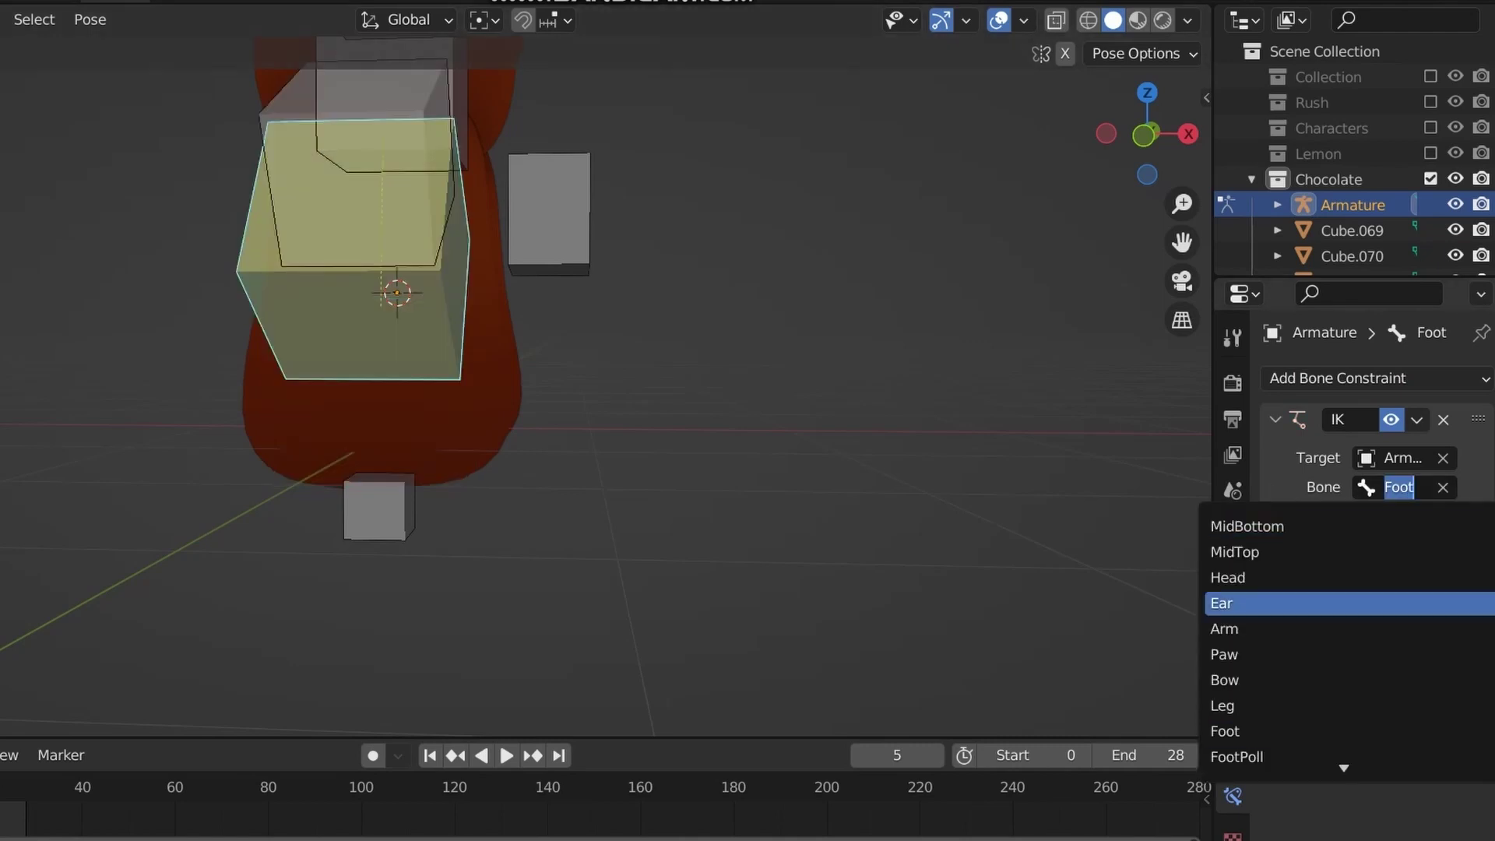
type("f")
key("Down")
key("Return")
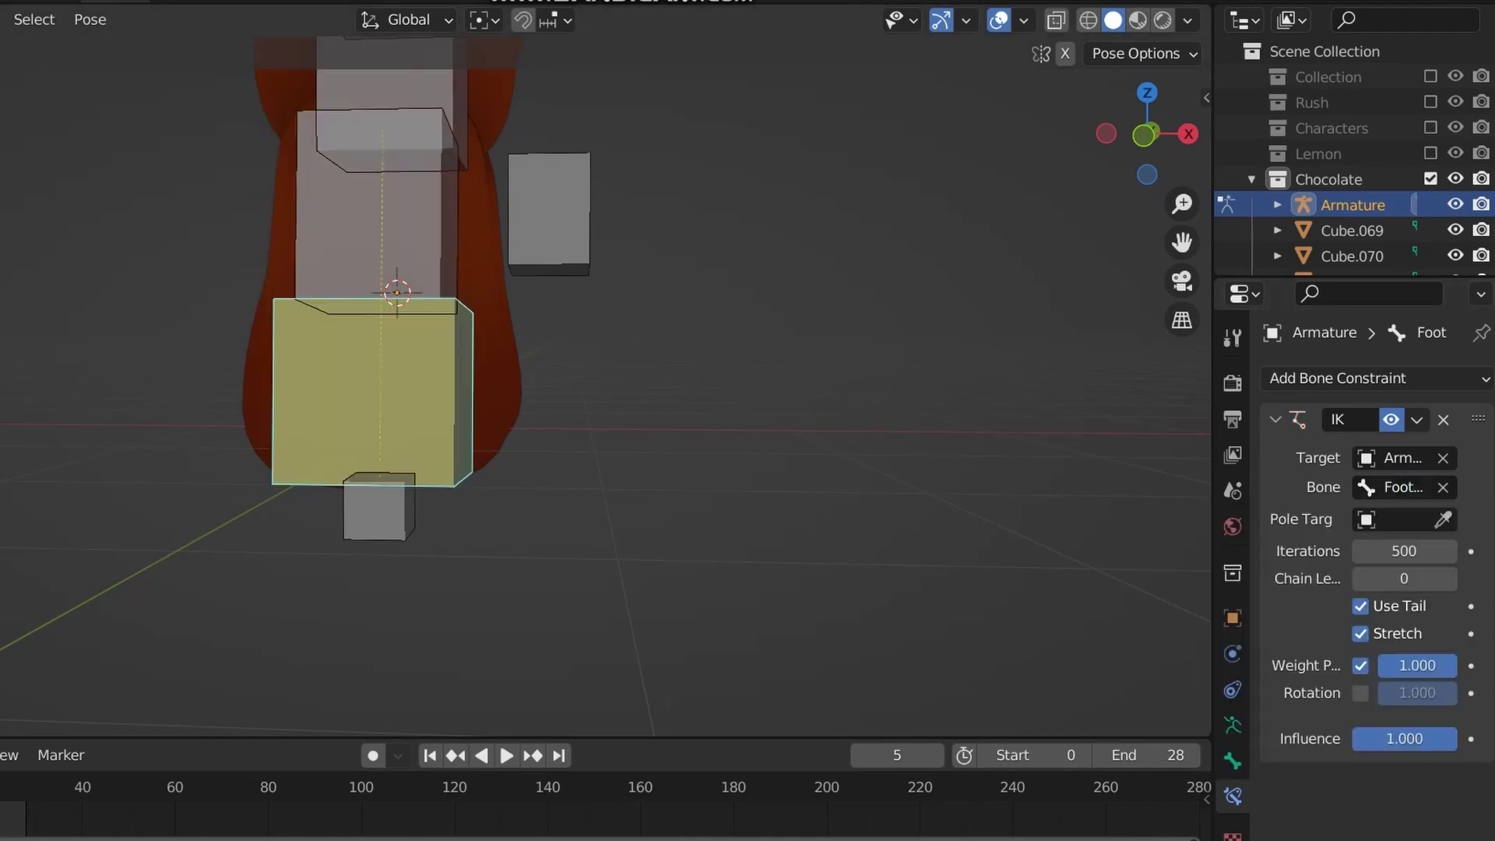
Test-move FootPoll to check the IK, cancel, and reselect the Foot bone.
left_click(377, 507)
key("g")
key("Escape")
middle_click_drag(374, 326, 354, 372, "shift")
left_click(351, 439)
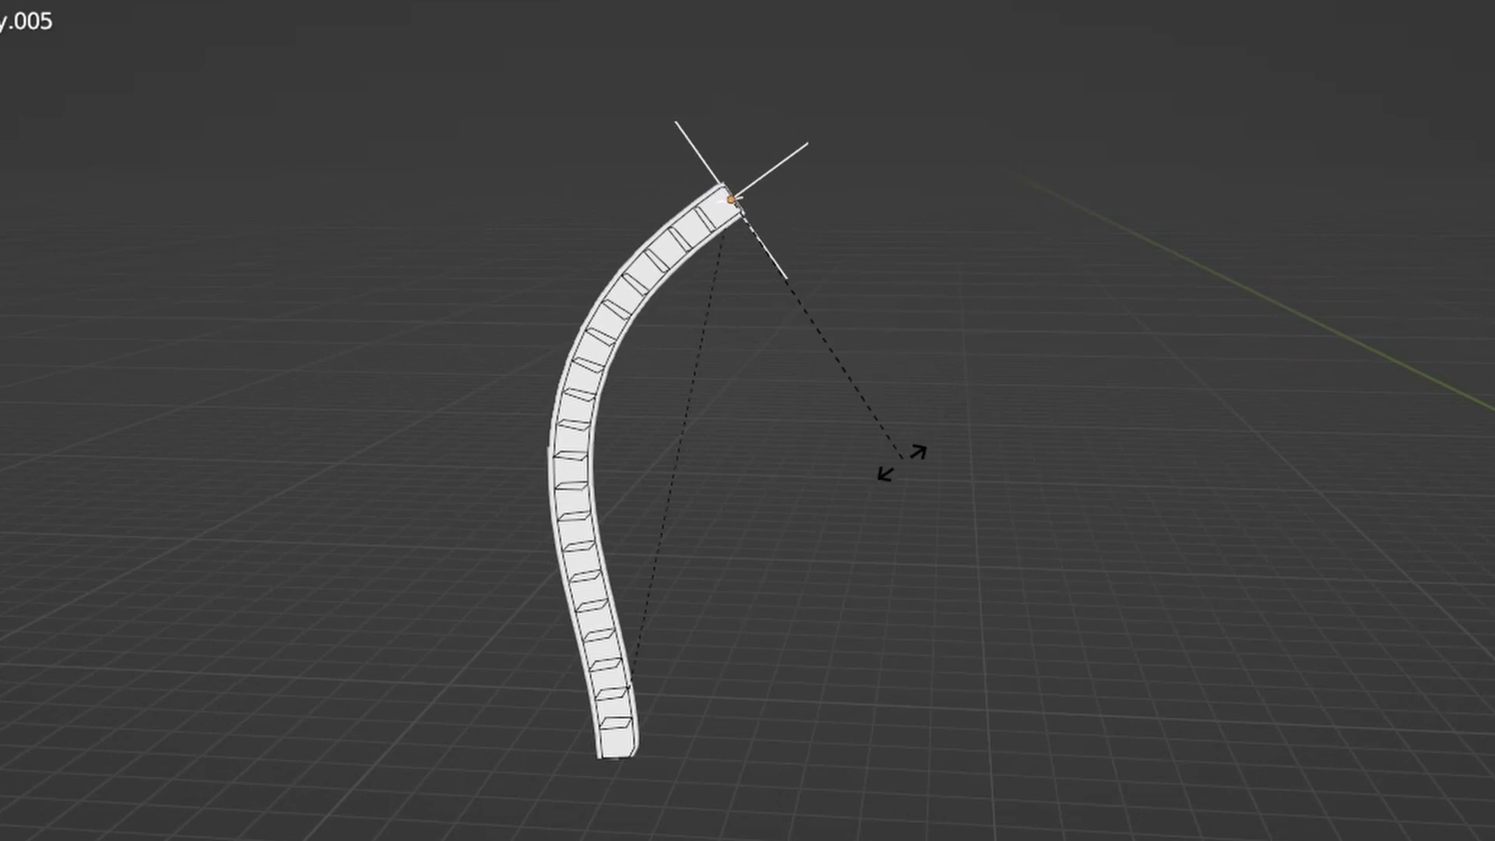
Rotate the bendy strip's top end to a new angle.
key("g")
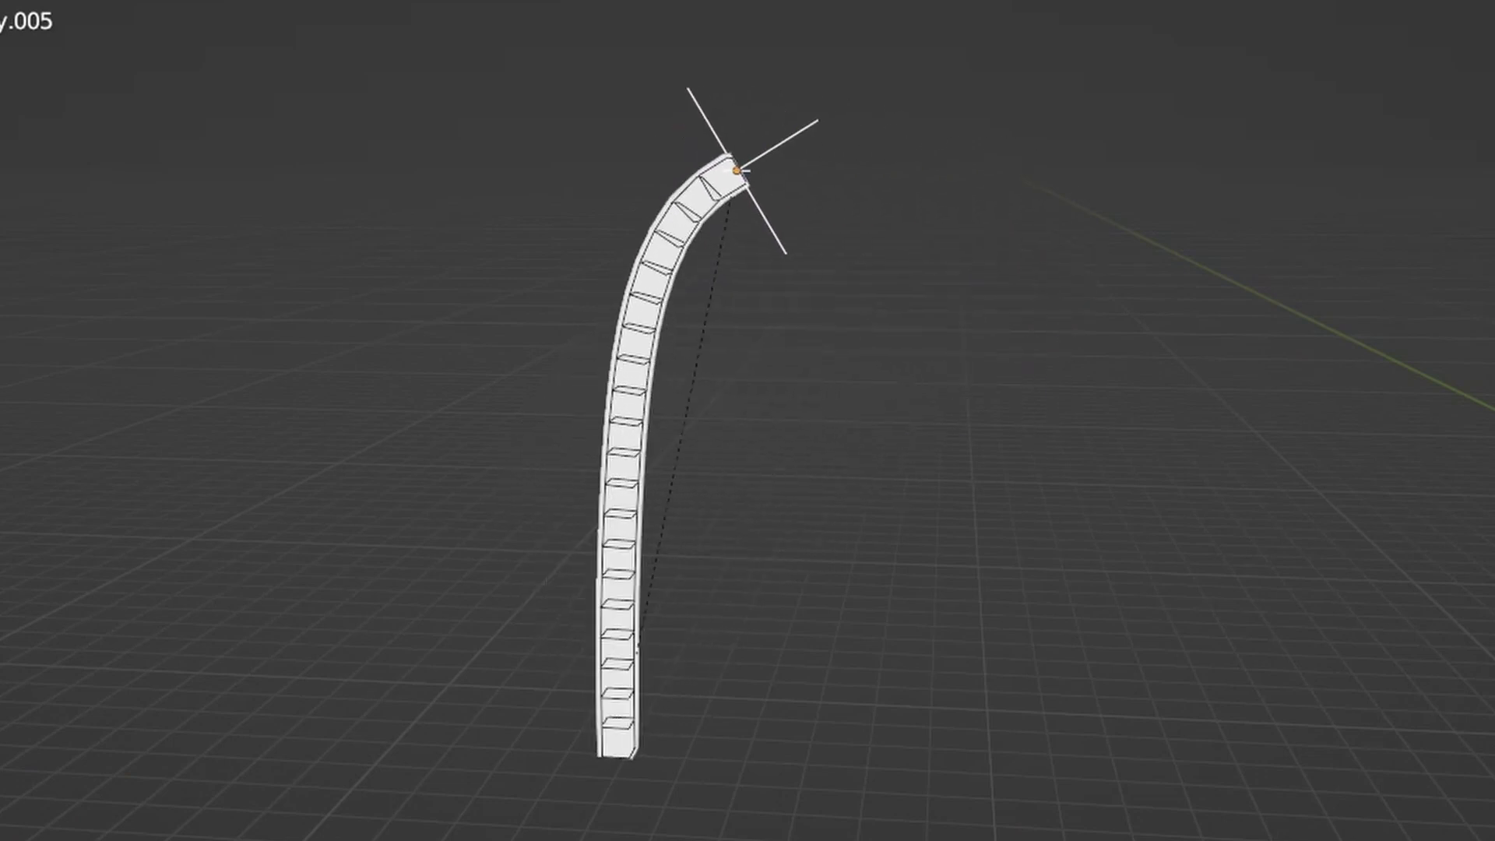
key("r")
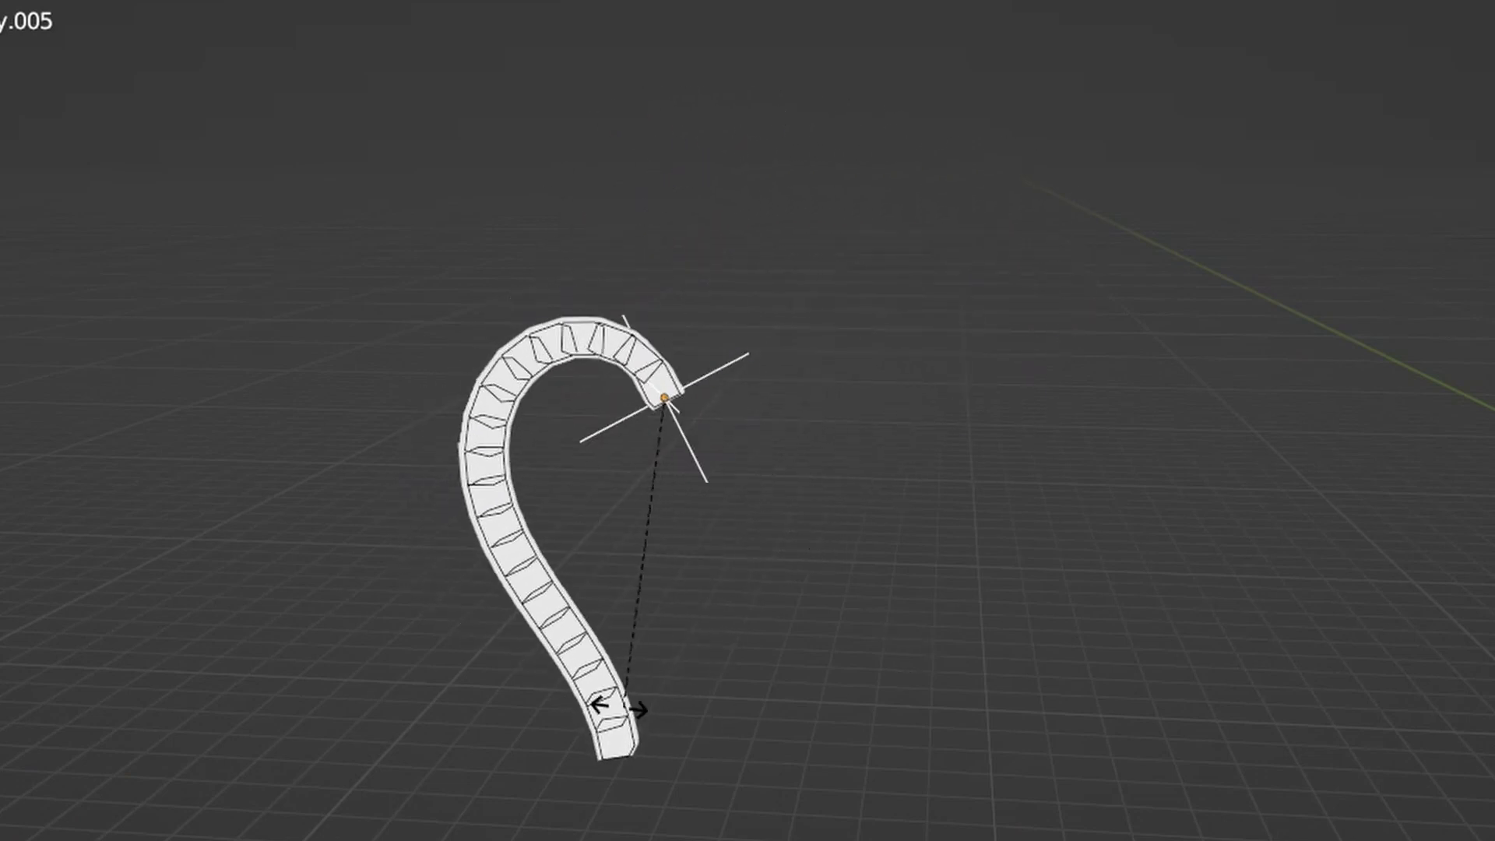
left_click(950, 517)
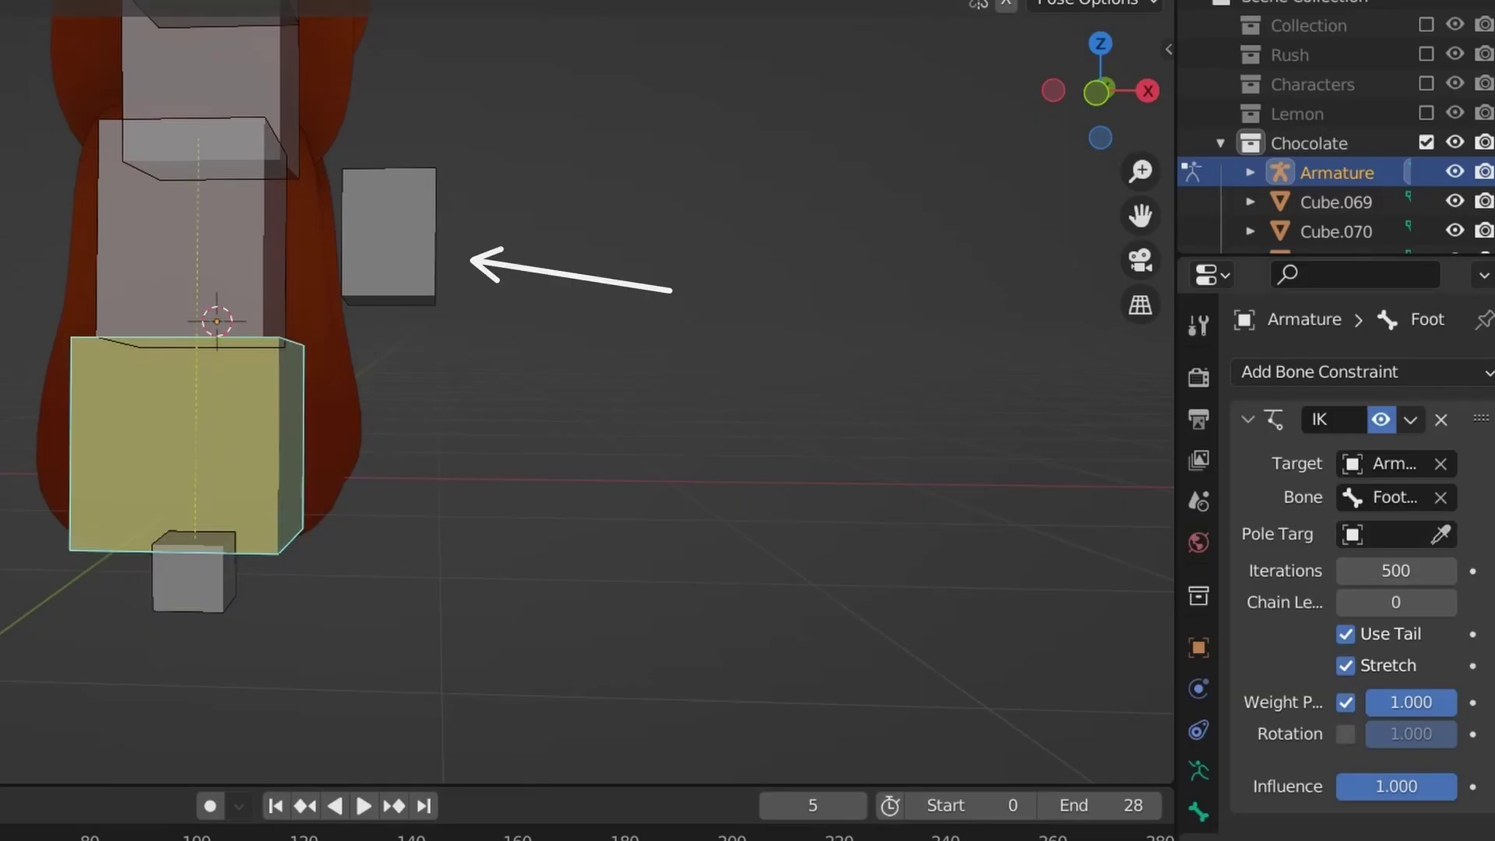
Set the IK pole target to the Armature's LegPoll bone.
left_click(434, 237)
left_click(1396, 567)
type("po")
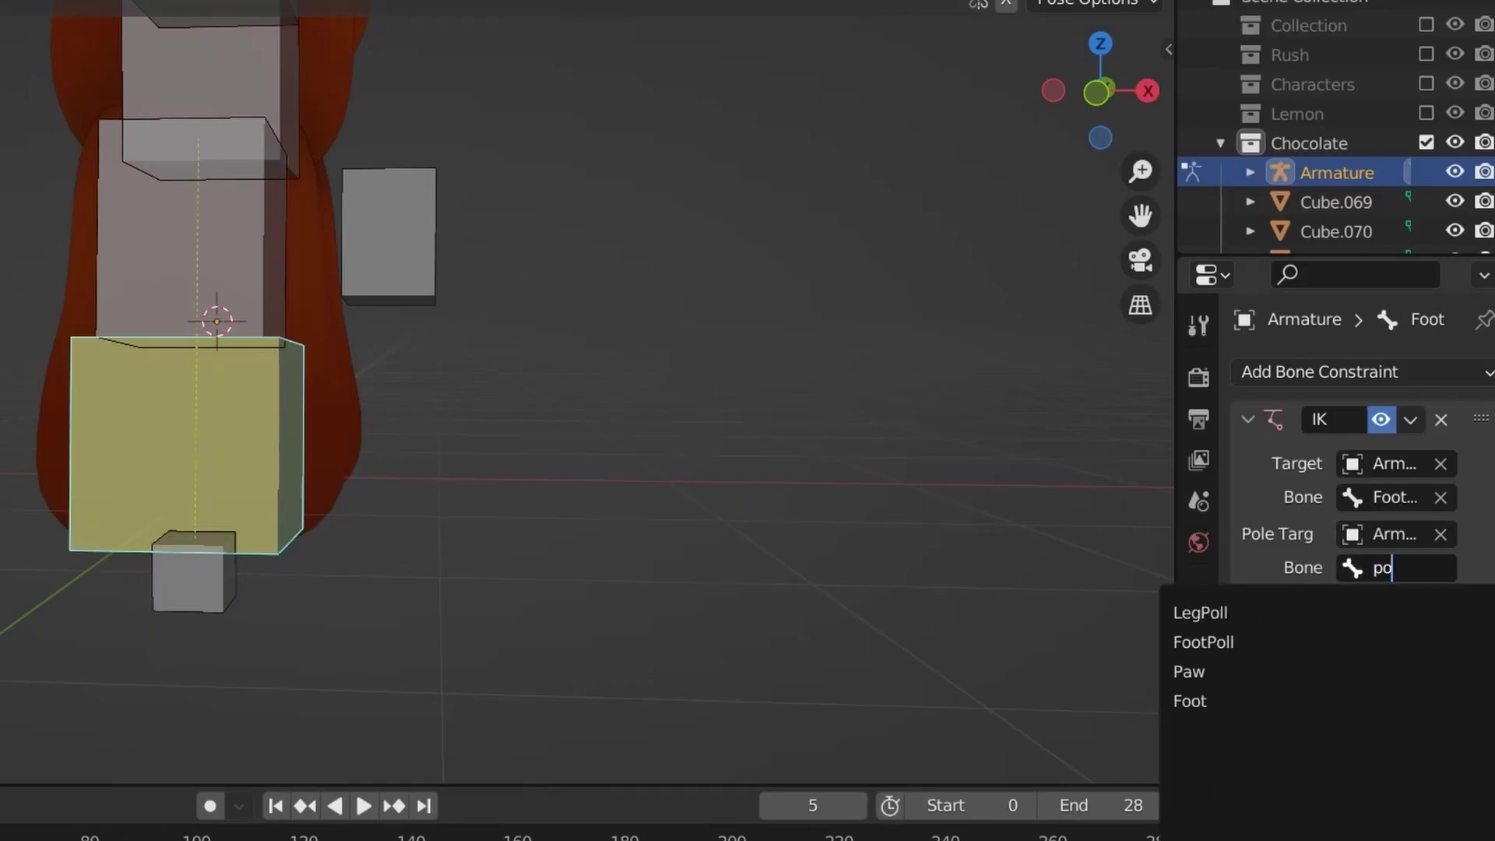
key("Return")
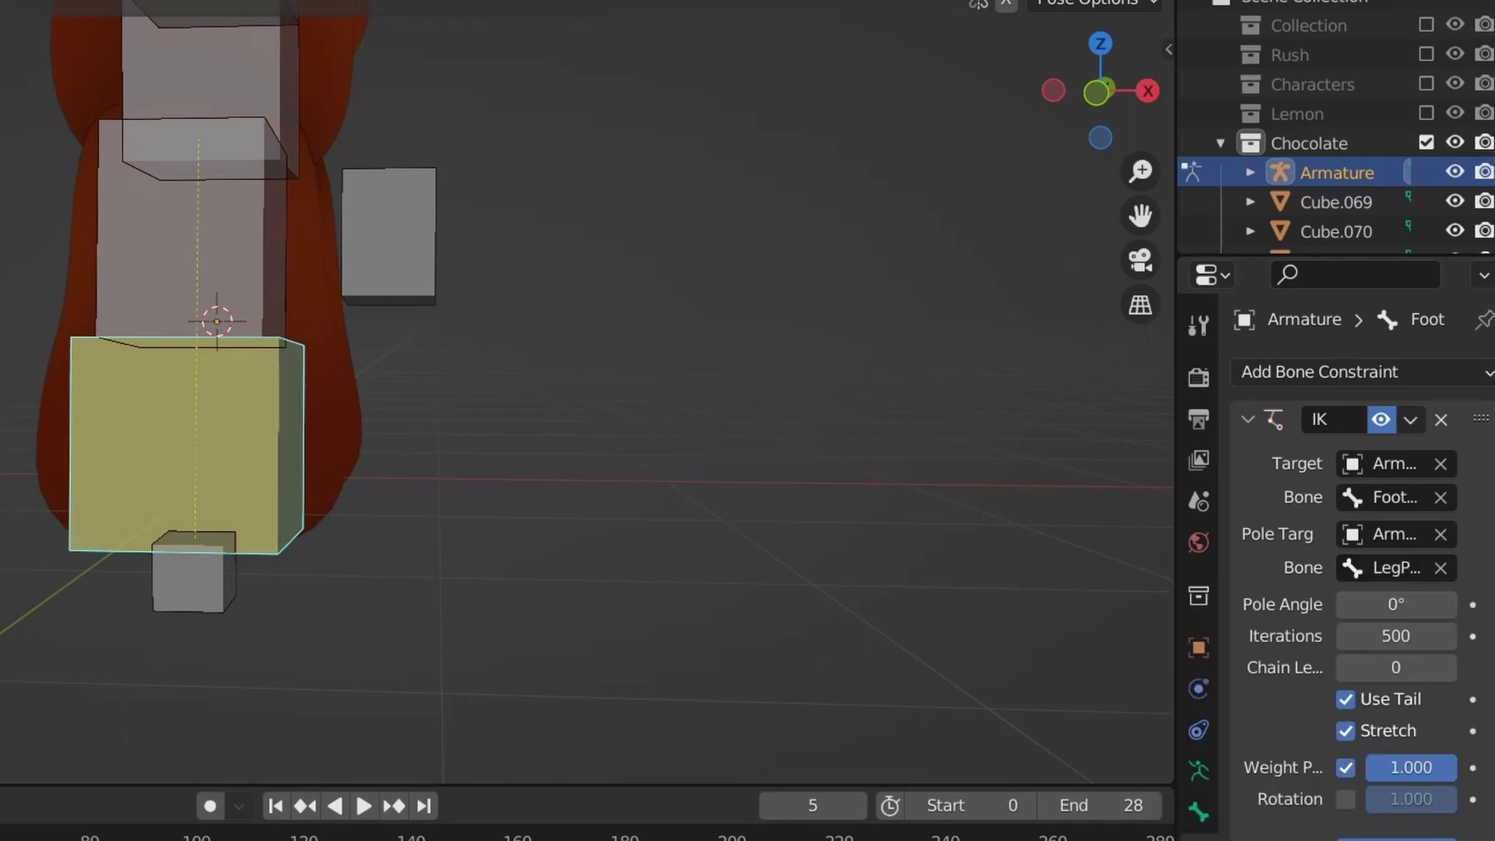
Drag the foot target to test leg bending, then reselect the Foot bone.
left_click_drag(193, 573, 227, 487)
key("Escape")
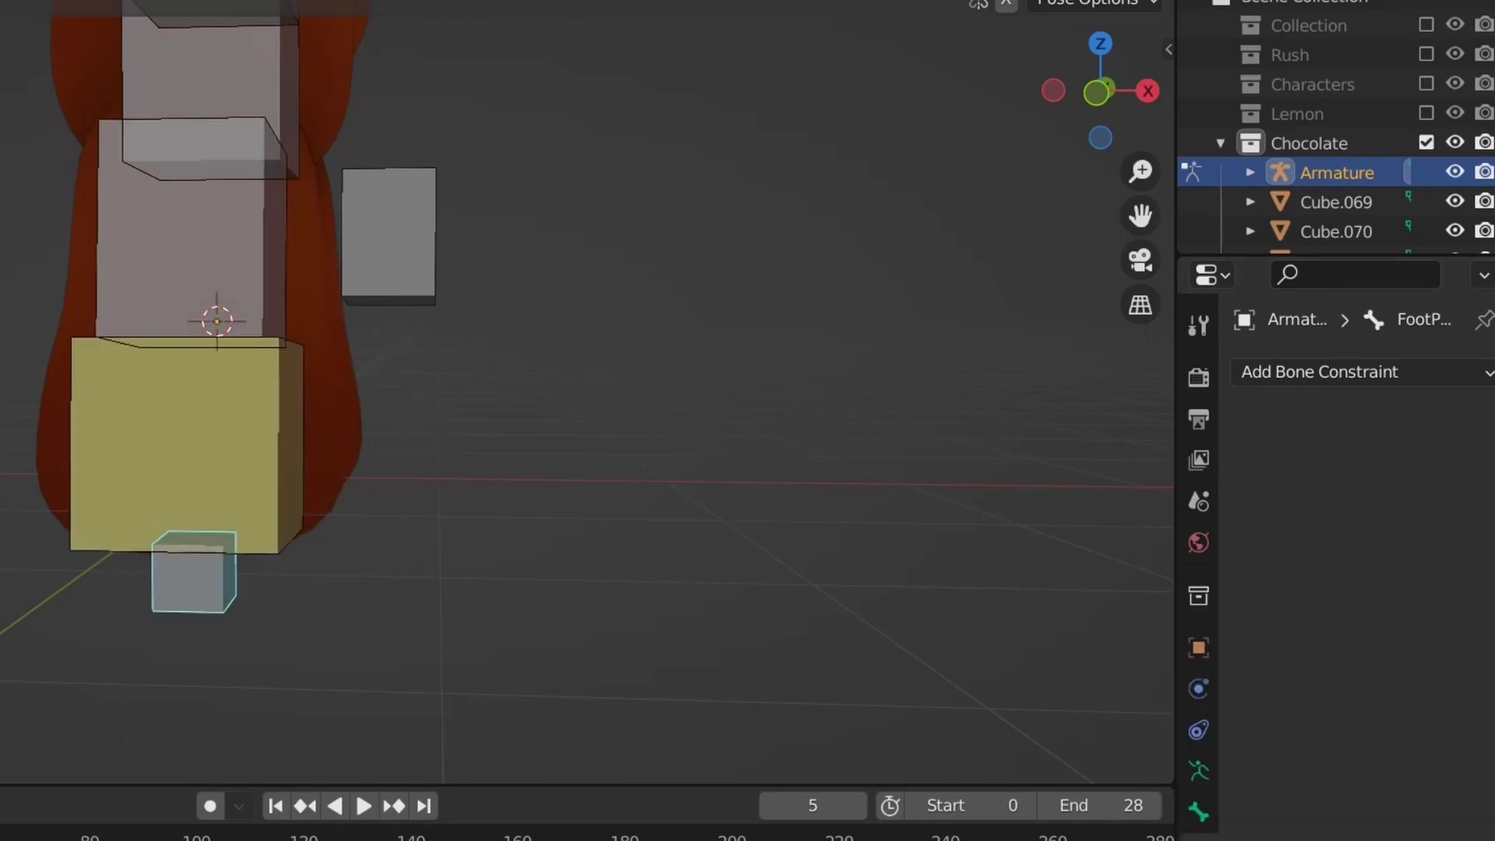
left_click_drag(193, 572, 296, 479)
left_click(390, 234)
left_click(257, 404)
middle_click_drag(545, 389, 568, 381)
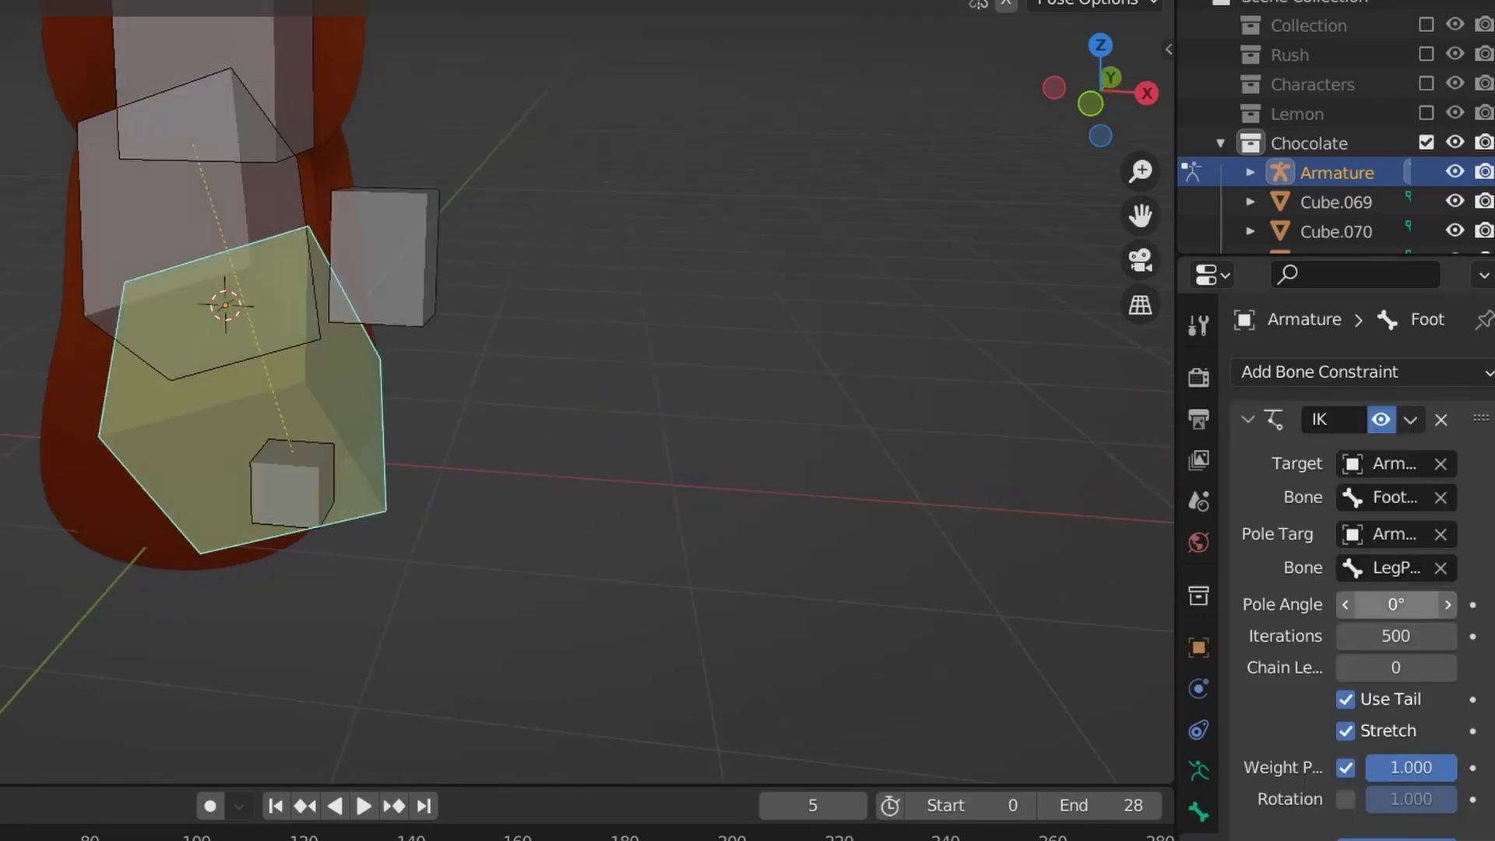
Set the IK chain length to 2 and the pole angle to -90°.
left_click_drag(1395, 605, 1382, 604)
left_click_drag(1395, 667, 1413, 668)
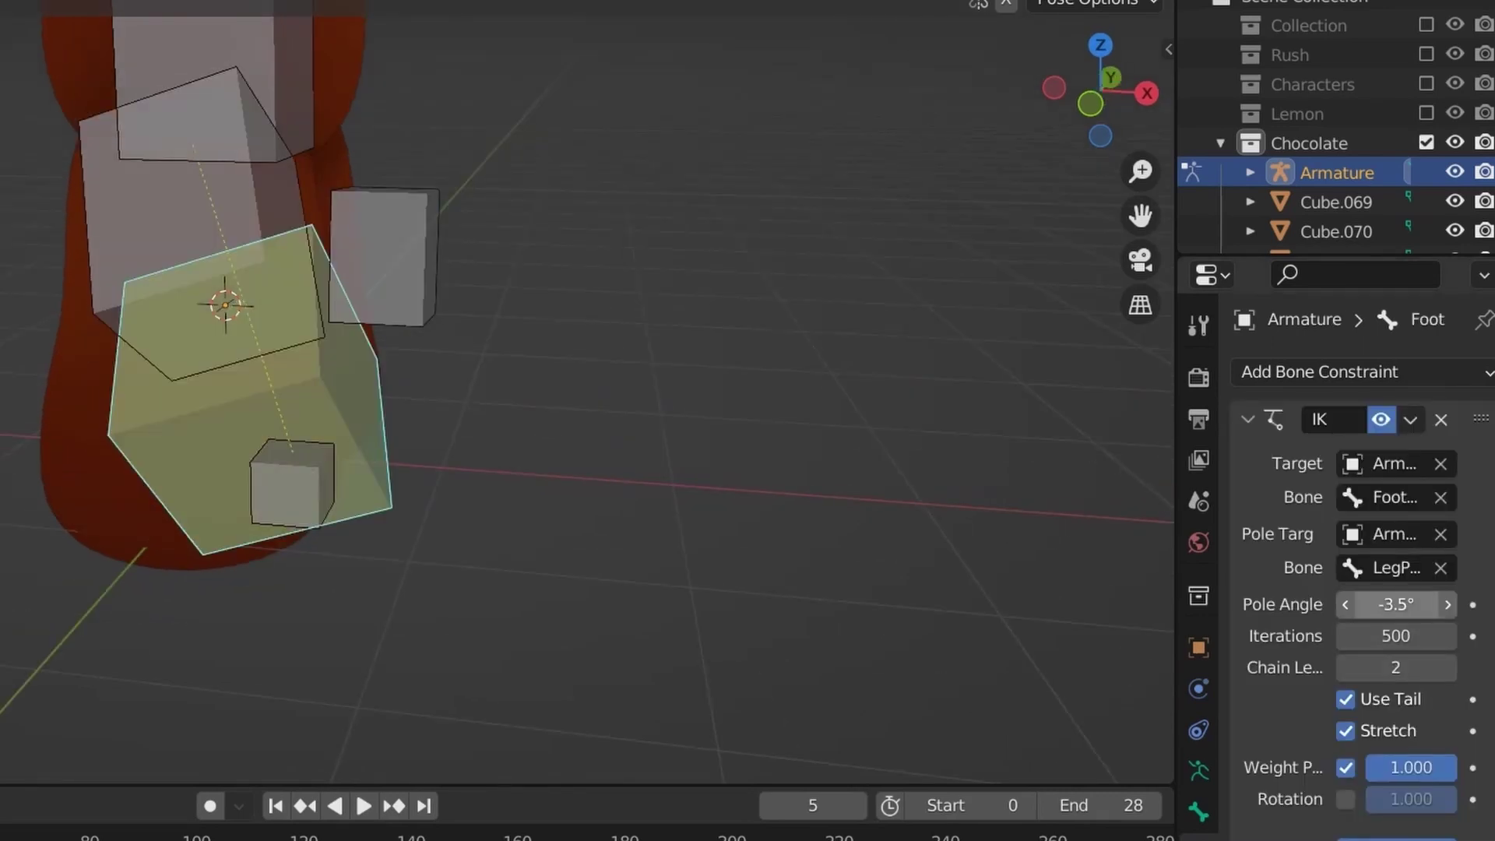
left_click_drag(1395, 604, 1341, 604)
double_click(1395, 604)
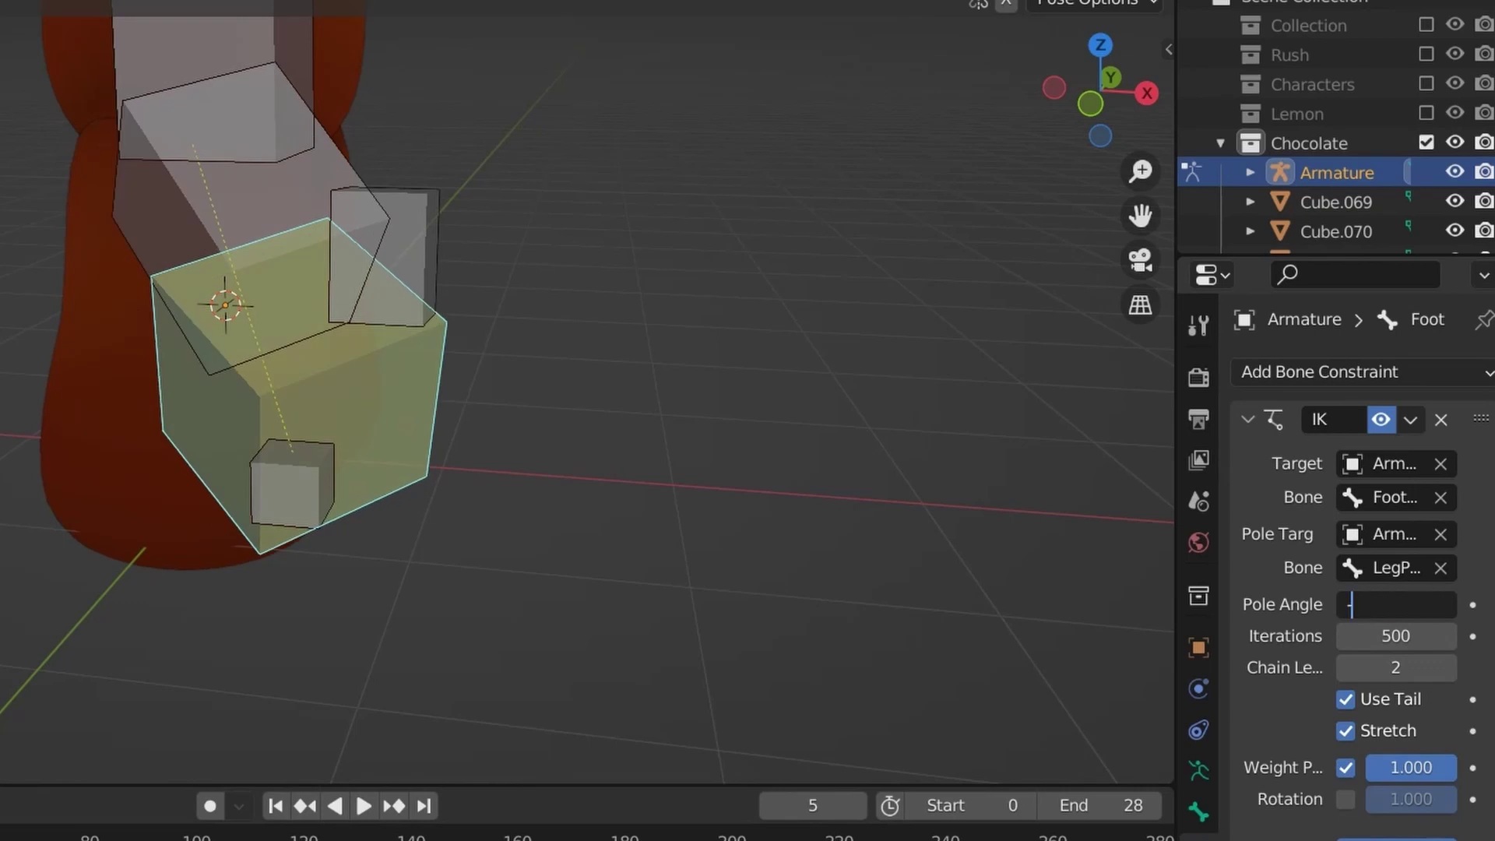
key("Return")
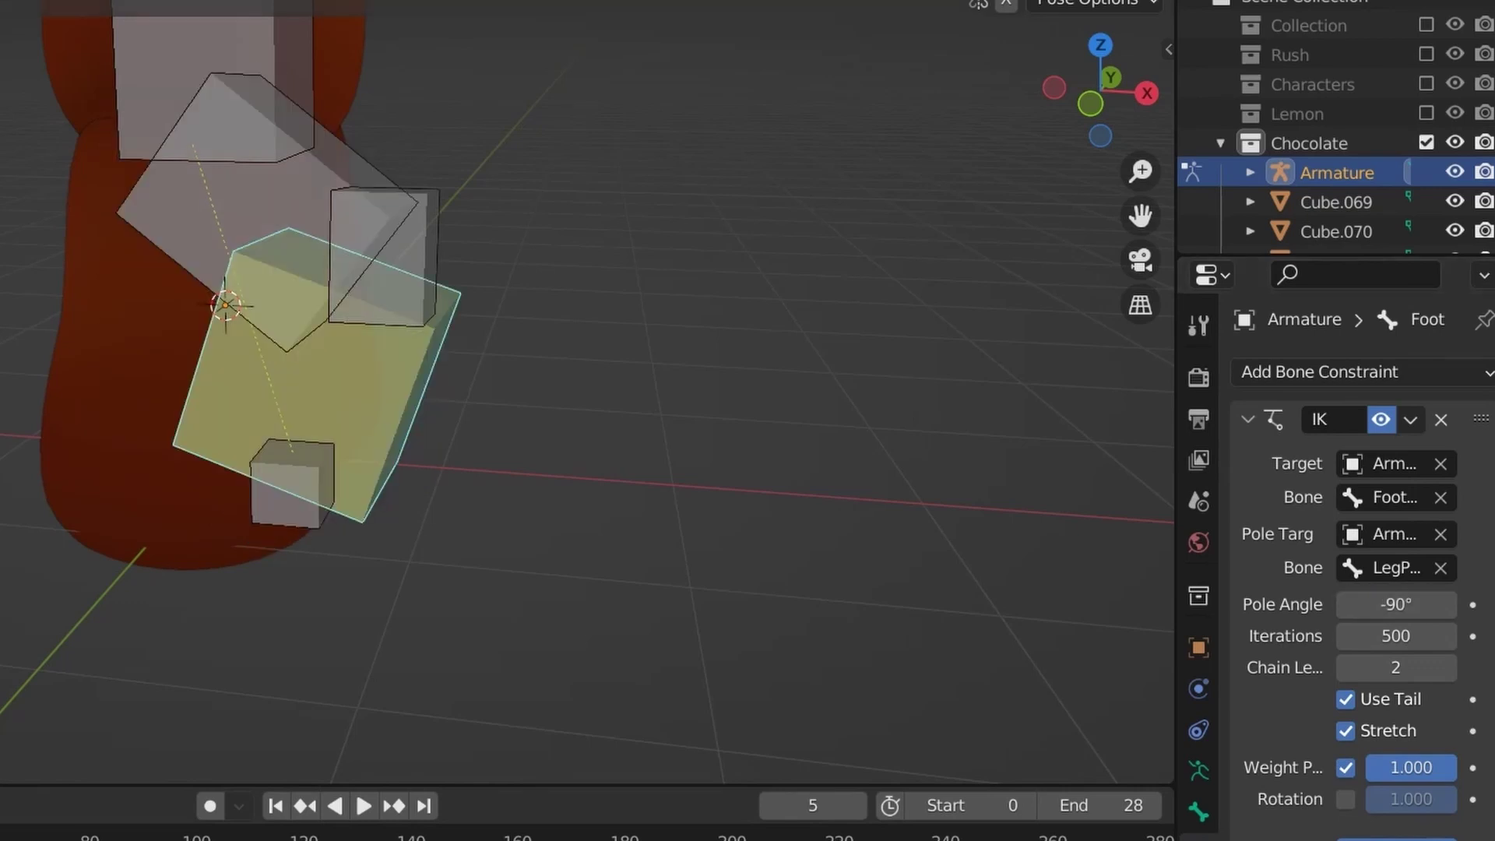
Clear the test pose in front orthographic view so the leg straightens.
left_click(292, 482)
key("KP_1")
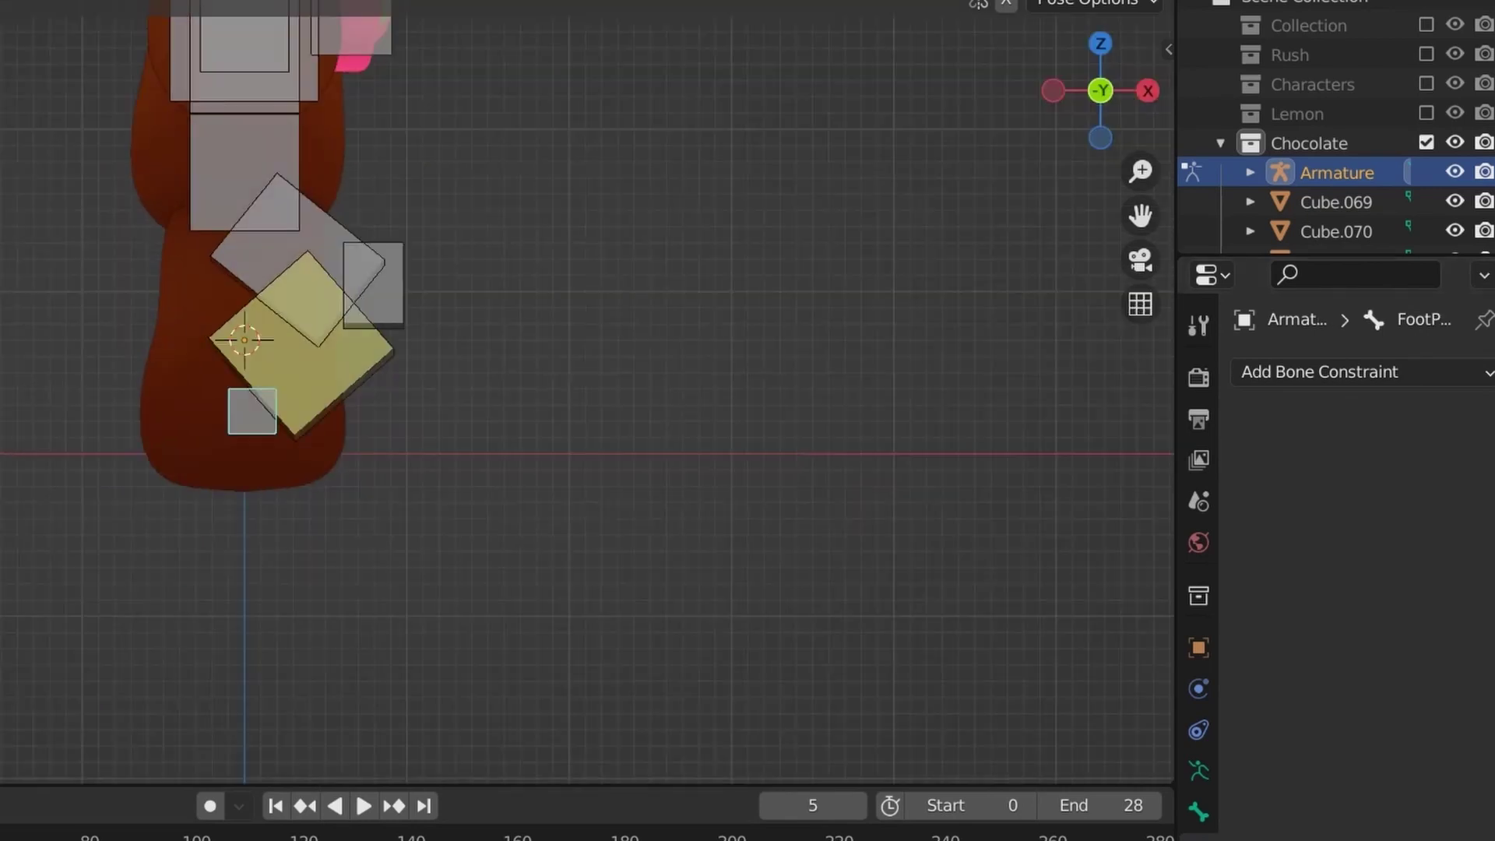
key("ctrl+z")
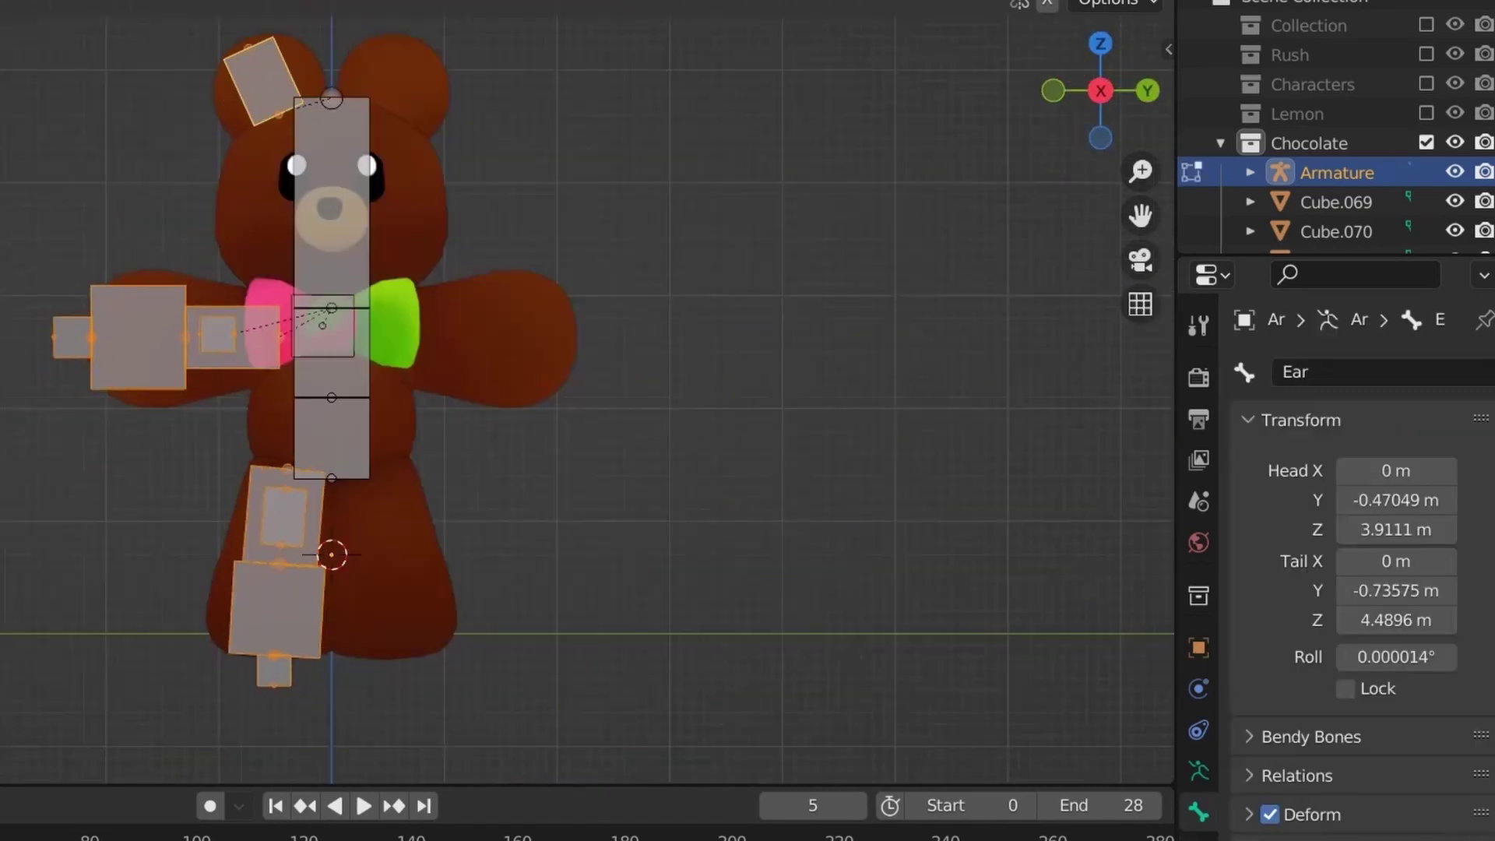
Try mirroring the selected bones twice, undoing each result.
key("F3")
type("mirr")
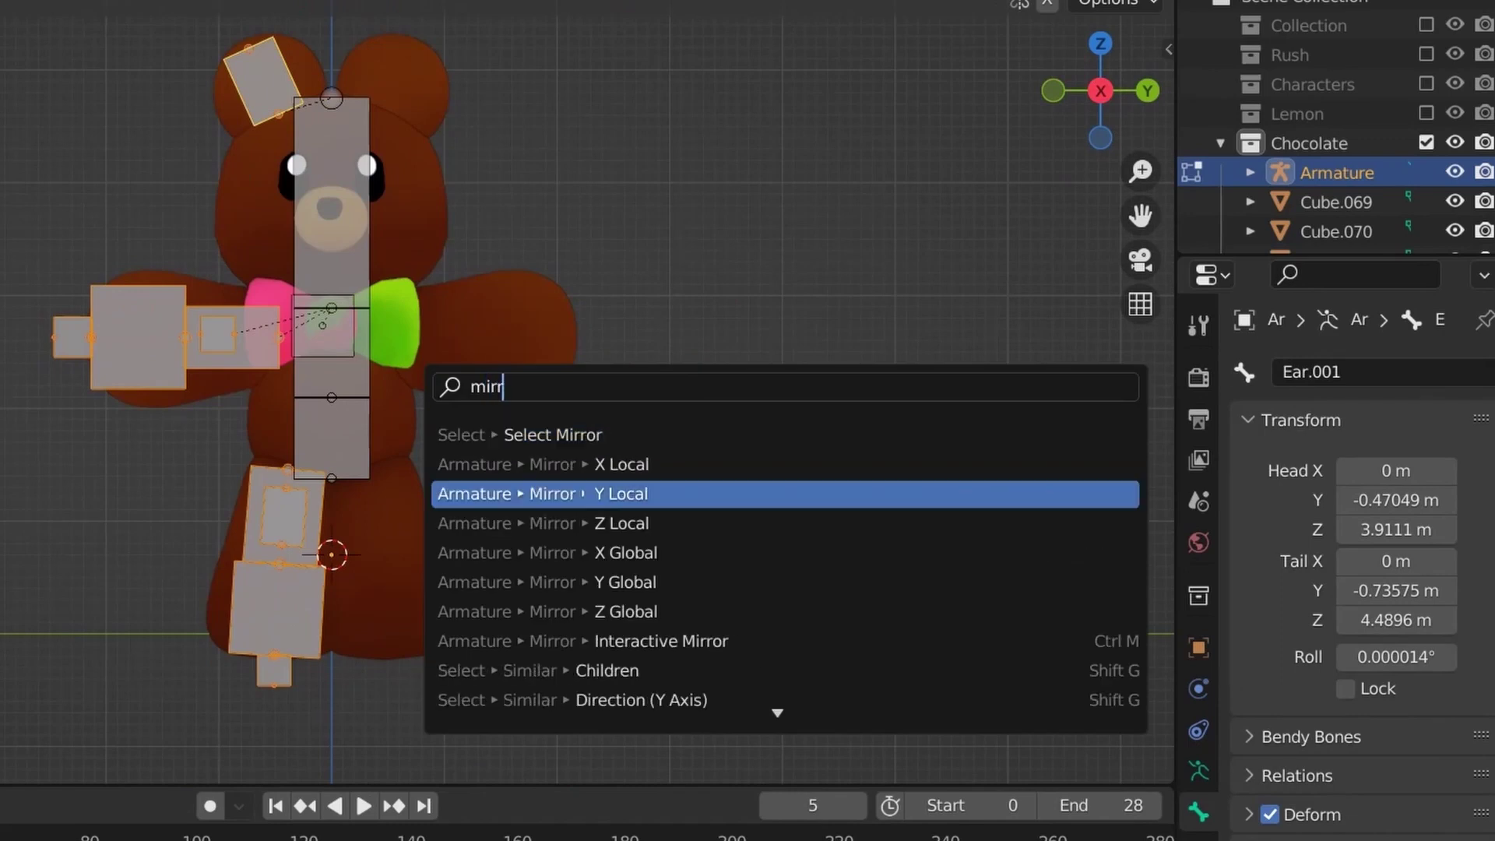
key("Return")
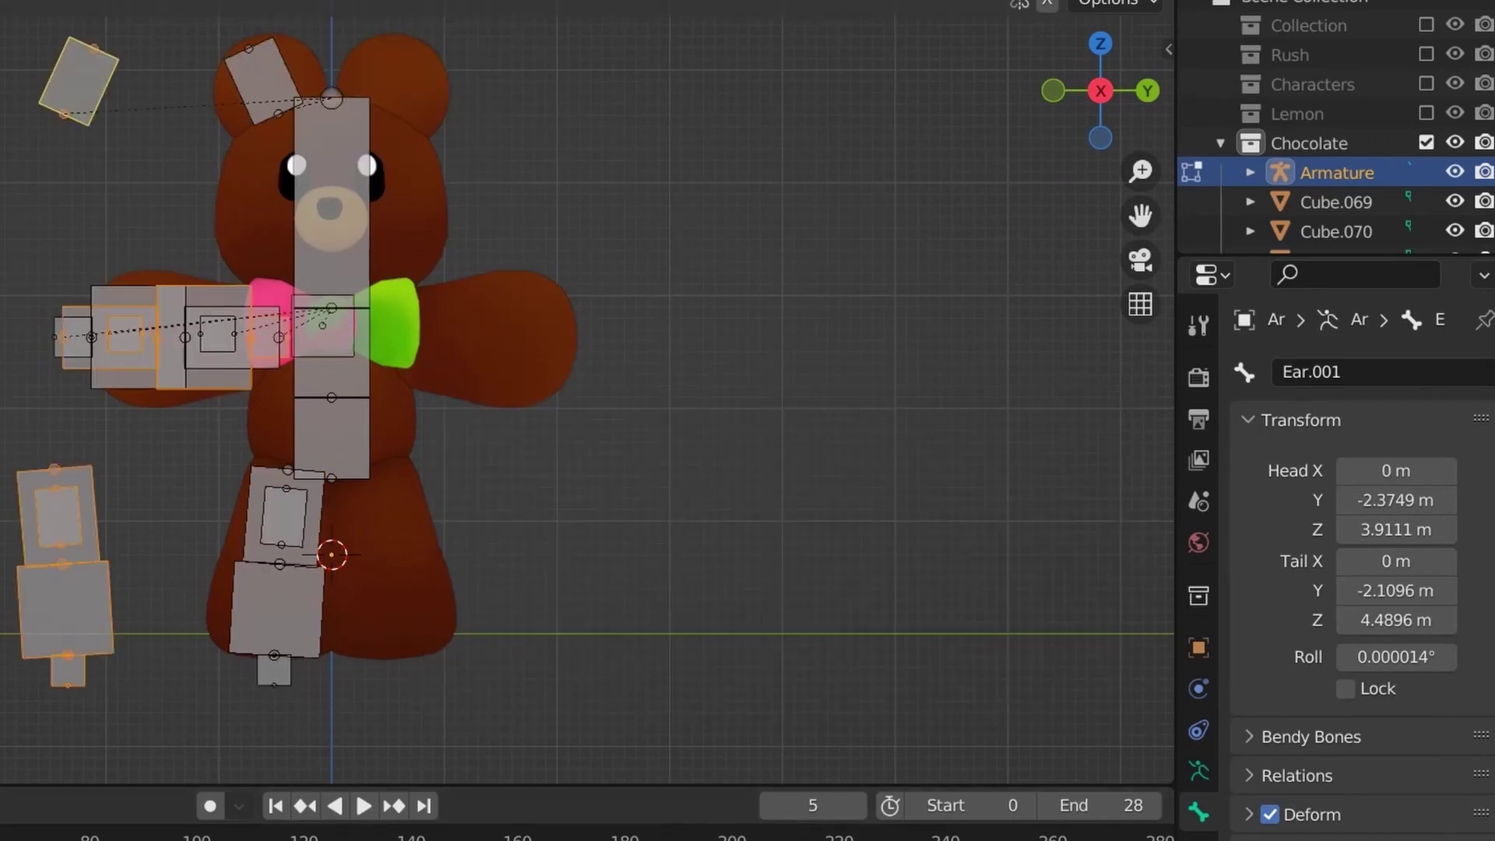
key("ctrl+z")
key("ctrl+z")
key("ctrl+z")
key("c")
key("Escape")
key("F3")
type("mirr")
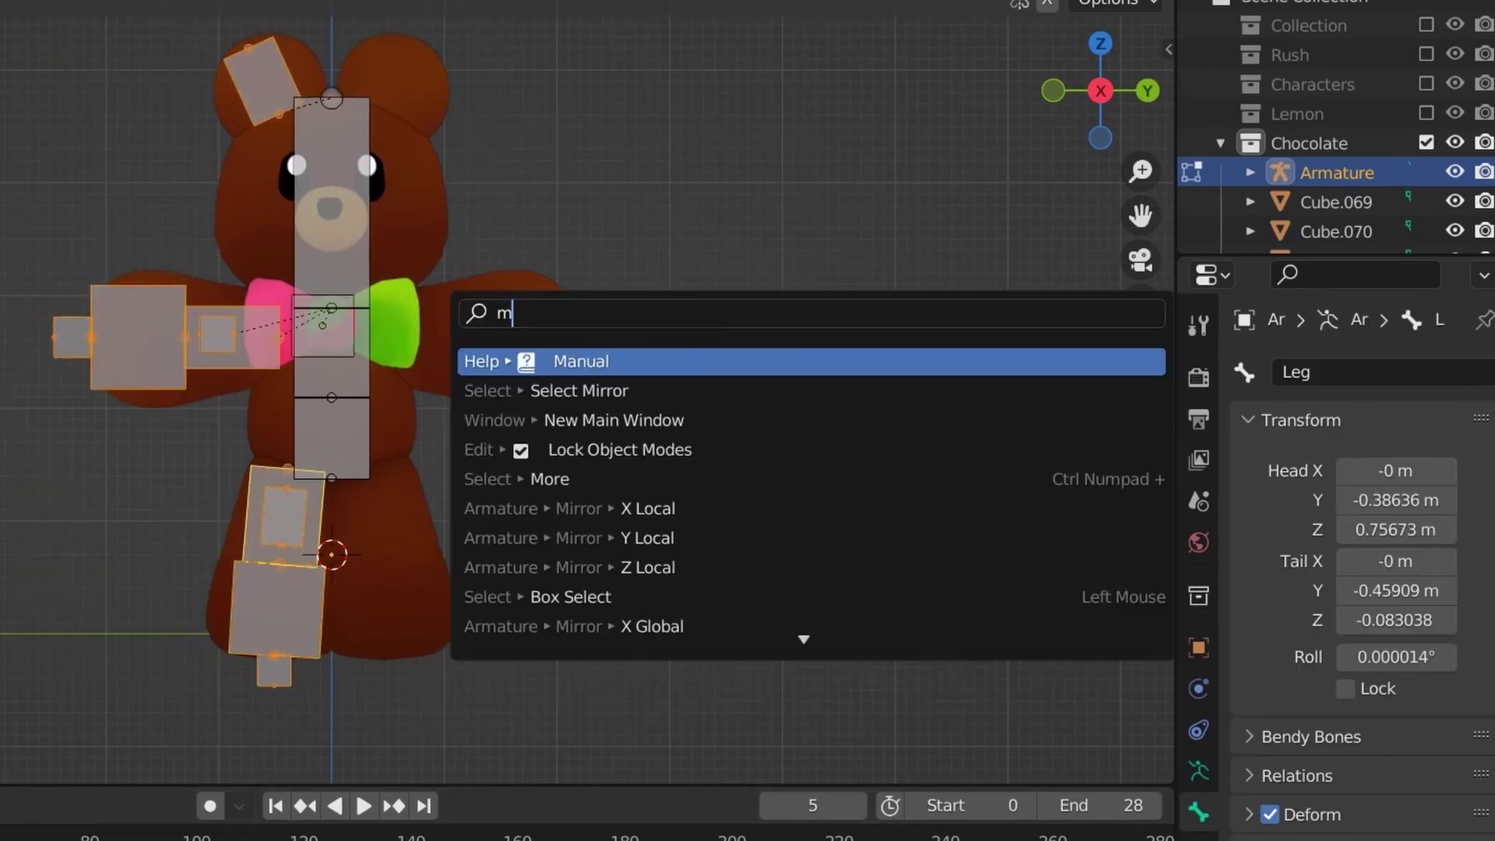
key("Return")
key("ctrl+z")
Deselect all, then circle-select the leg, arm and ear bones for mirroring.
key("alt+a")
key("c")
mouse_move(272, 603)
left_mouse_down()
mouse_move(267, 617)
mouse_move(200, 367)
mouse_move(261, 533)
left_mouse_up()
key("F3")
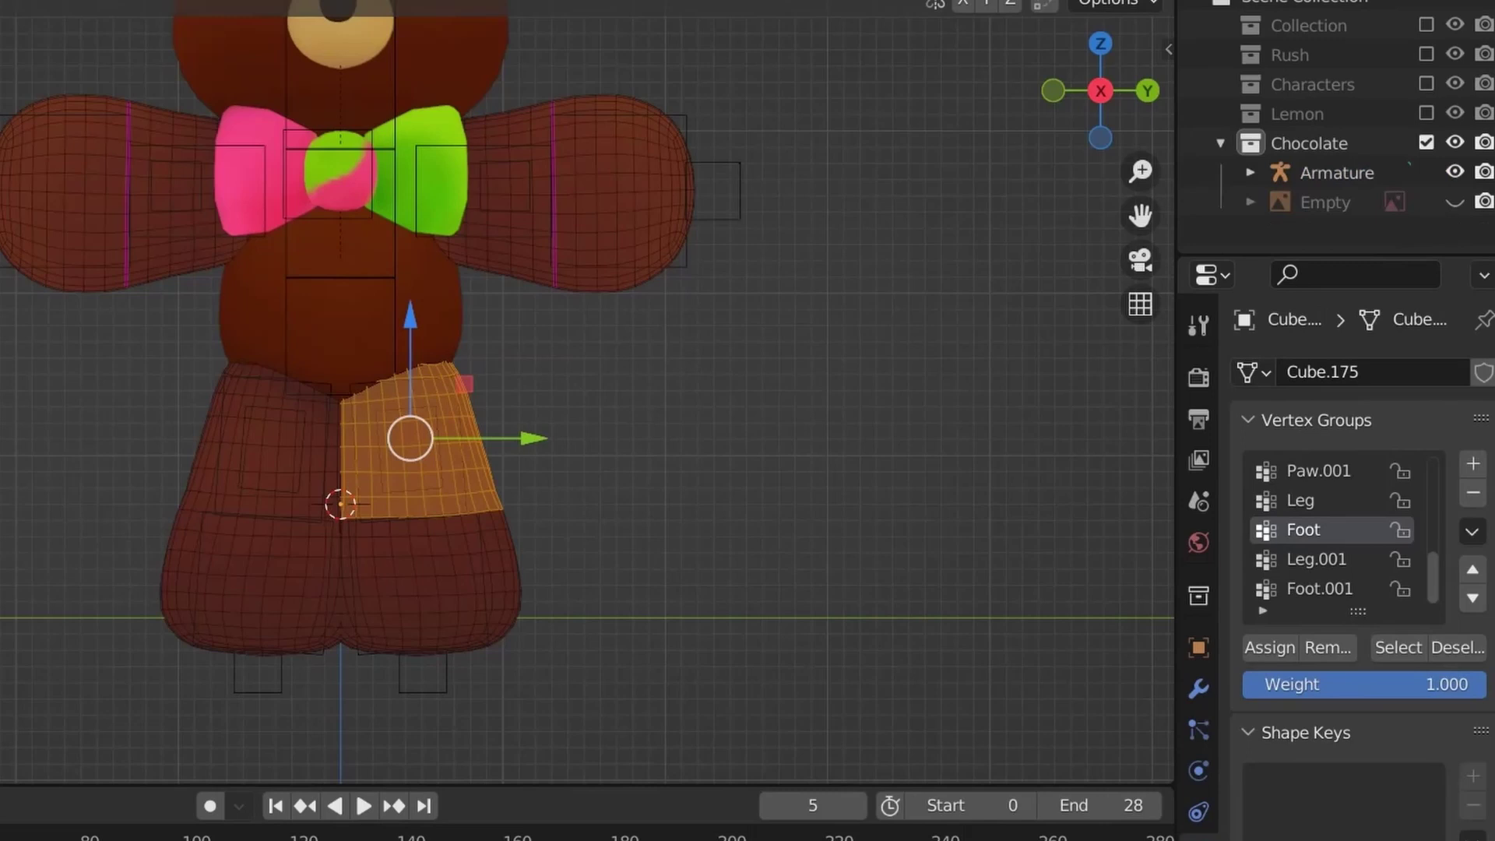
Turn on the Vertex Group Weights overlay and inspect the Foot, Foot.001 and Leg.001 groups.
left_click(1043, 4)
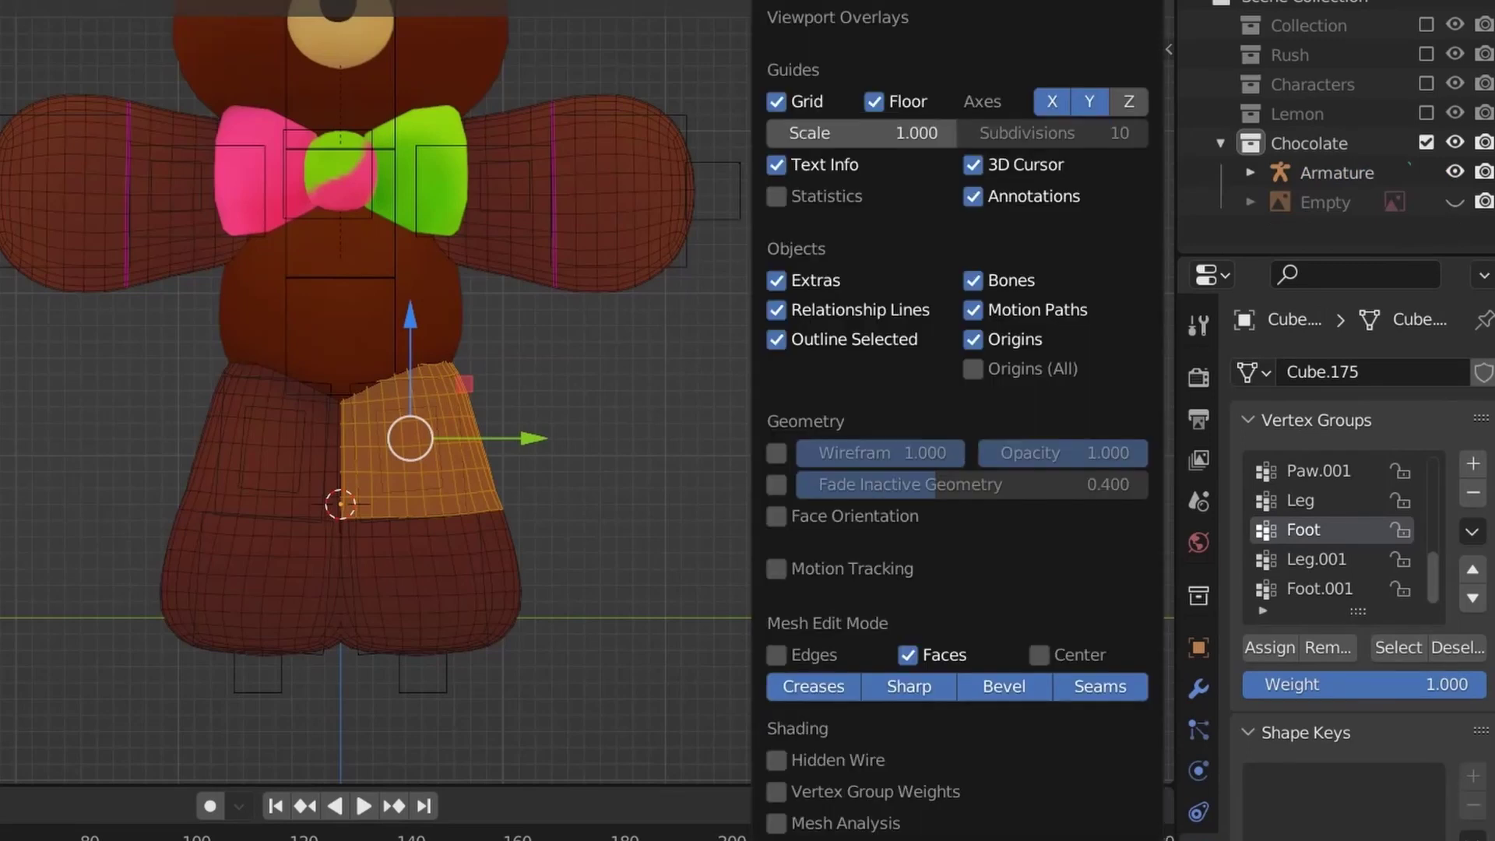
left_click(776, 791)
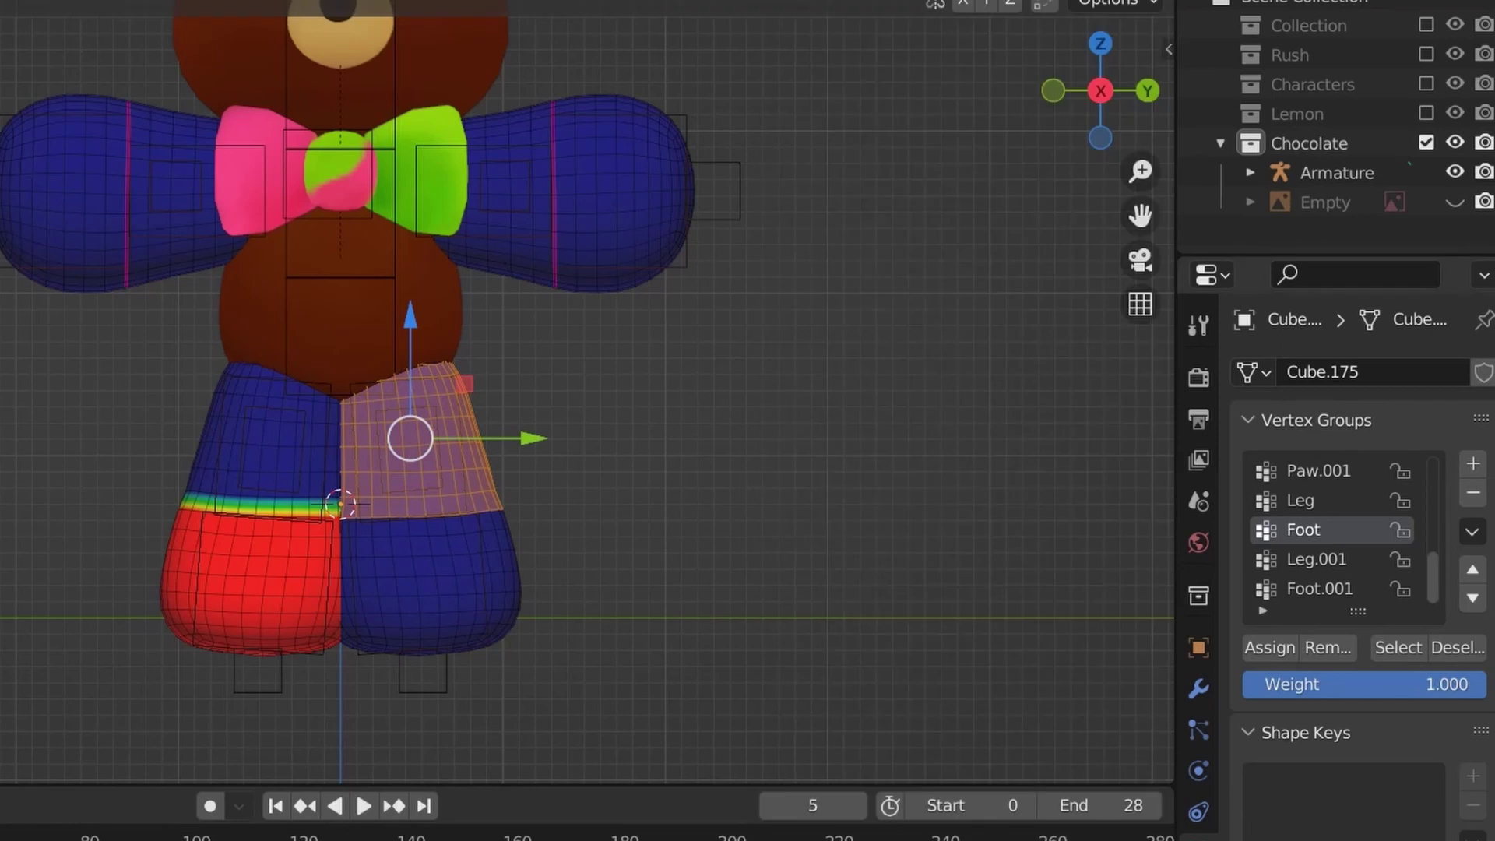
left_click(1319, 589)
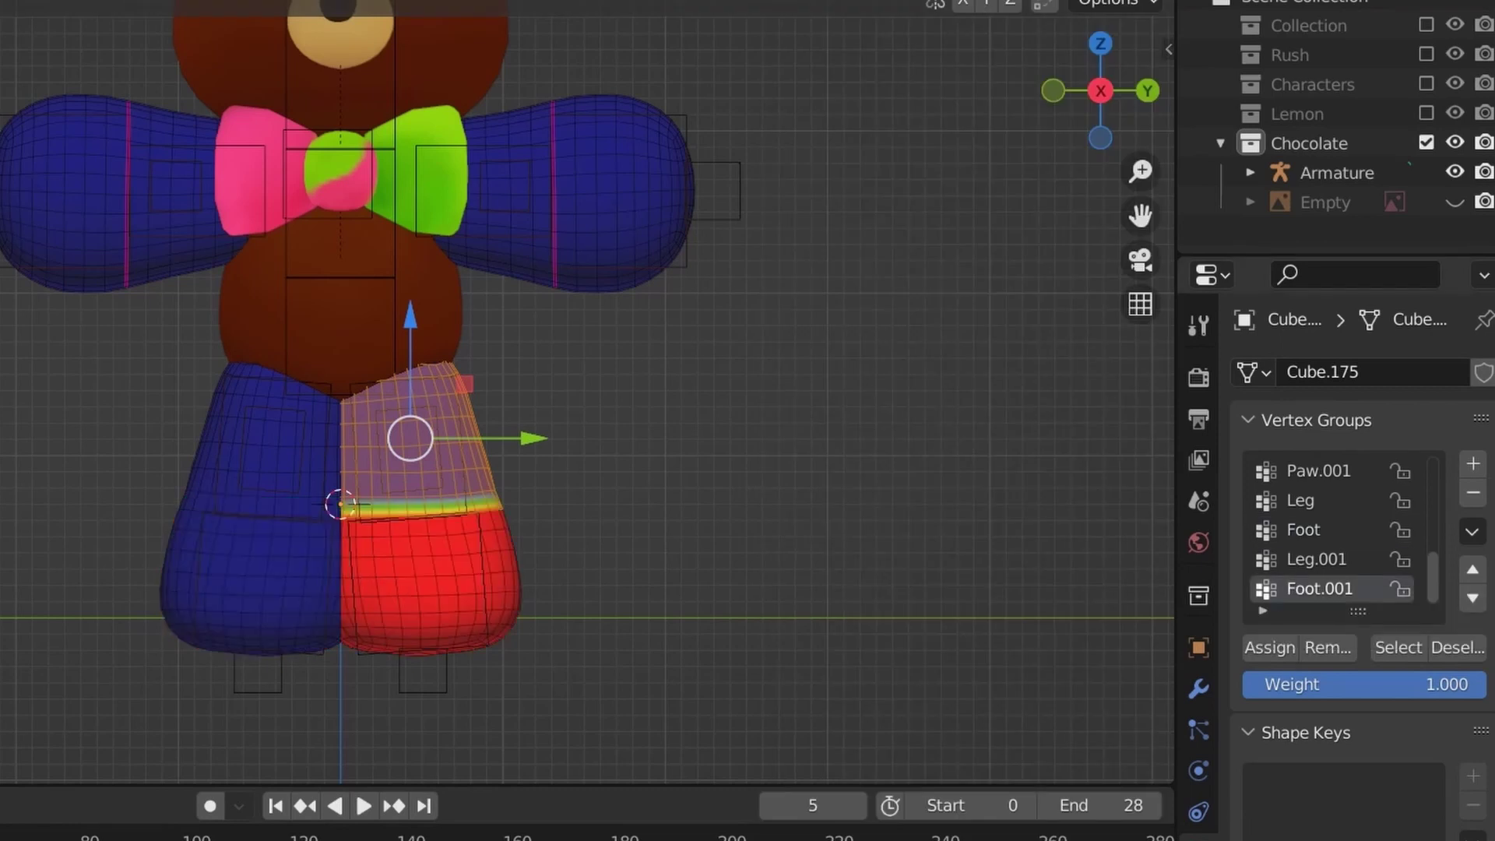
left_click(1303, 529)
left_click(1316, 559)
scroll(584, 390, "up", 2)
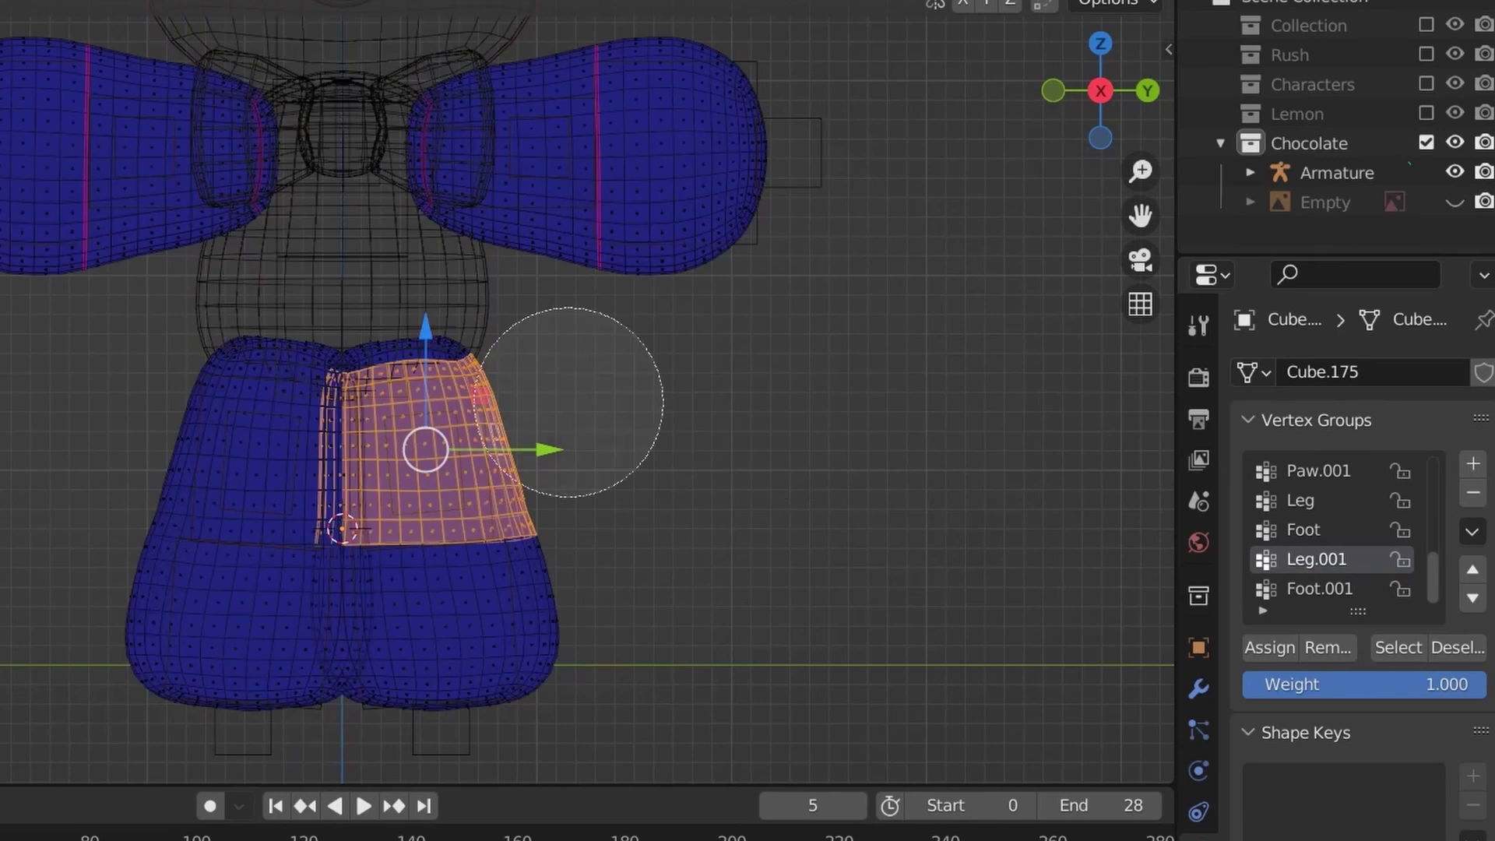
Select the upper leg faces and flip the selection to the opposite upper leg.
left_click(1398, 646)
key("alt+z")
left_click(1303, 529)
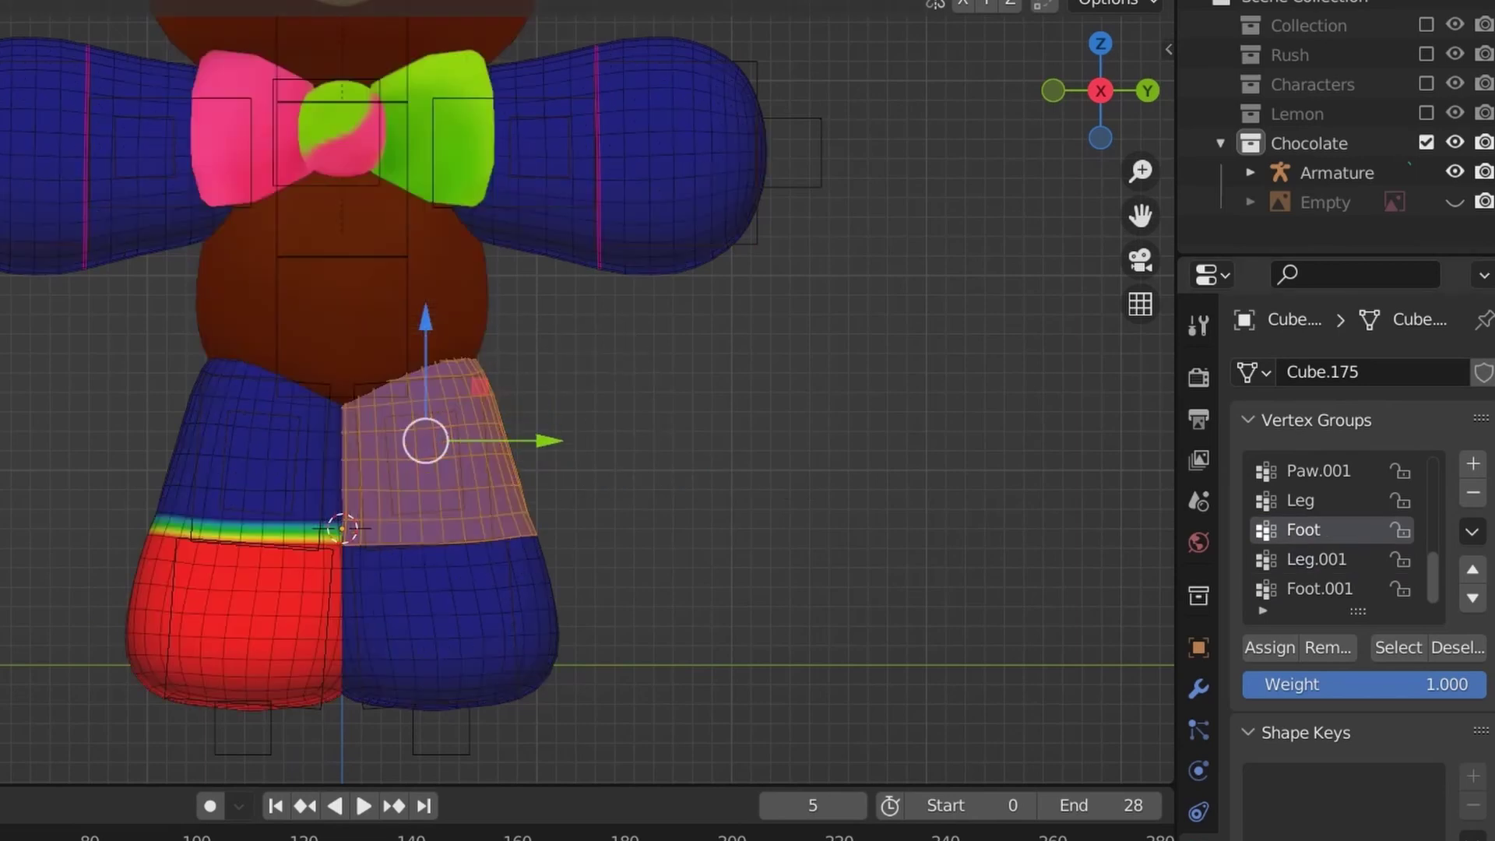
left_click(1319, 589)
left_click(1316, 559)
key("ctrl+shift+m")
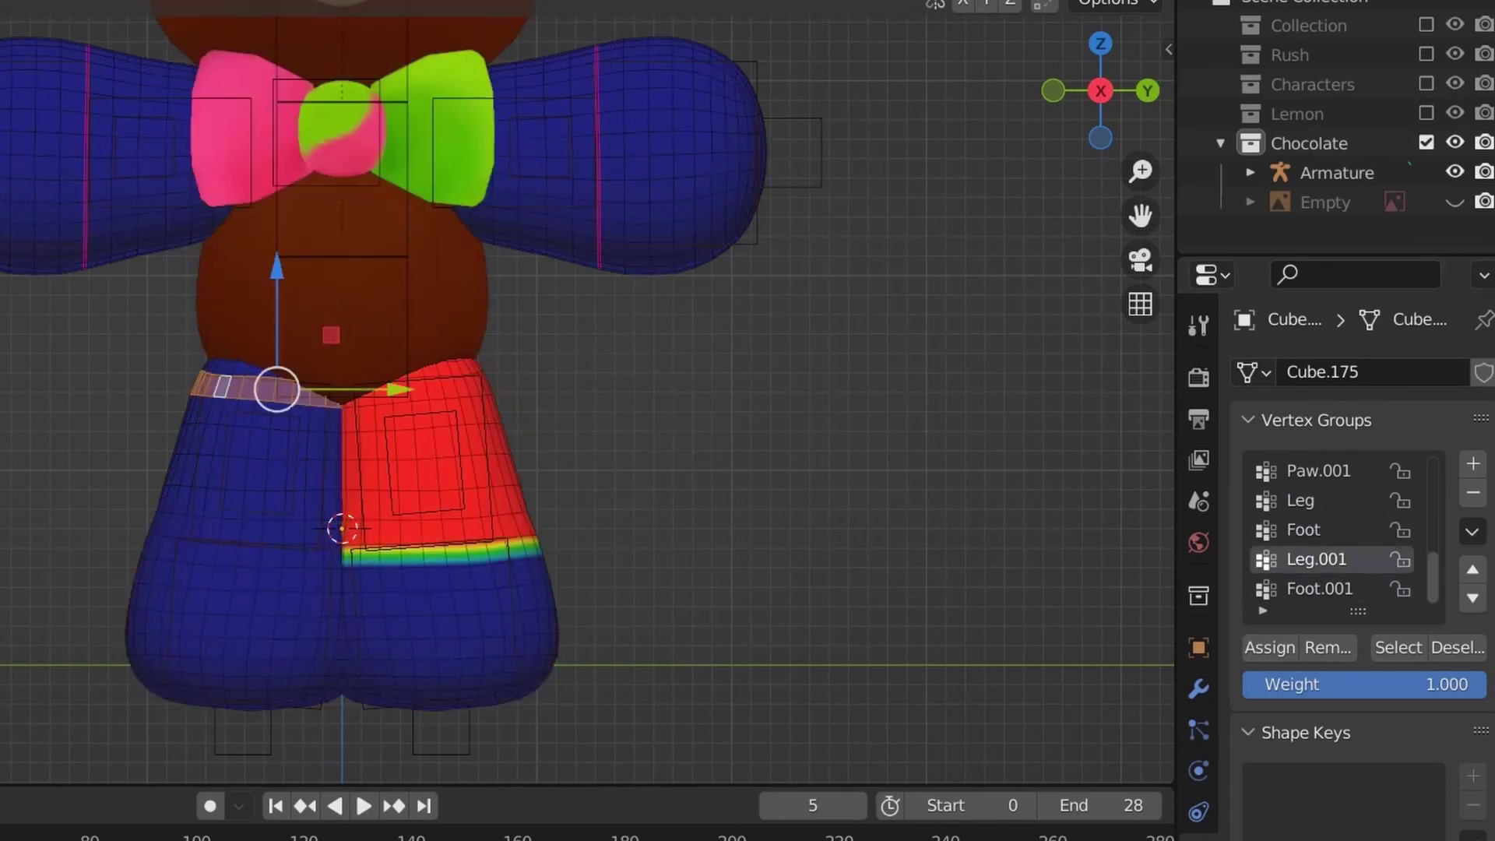
middle_click_drag(584, 389, 615, 365)
scroll(583, 390, "up", 8)
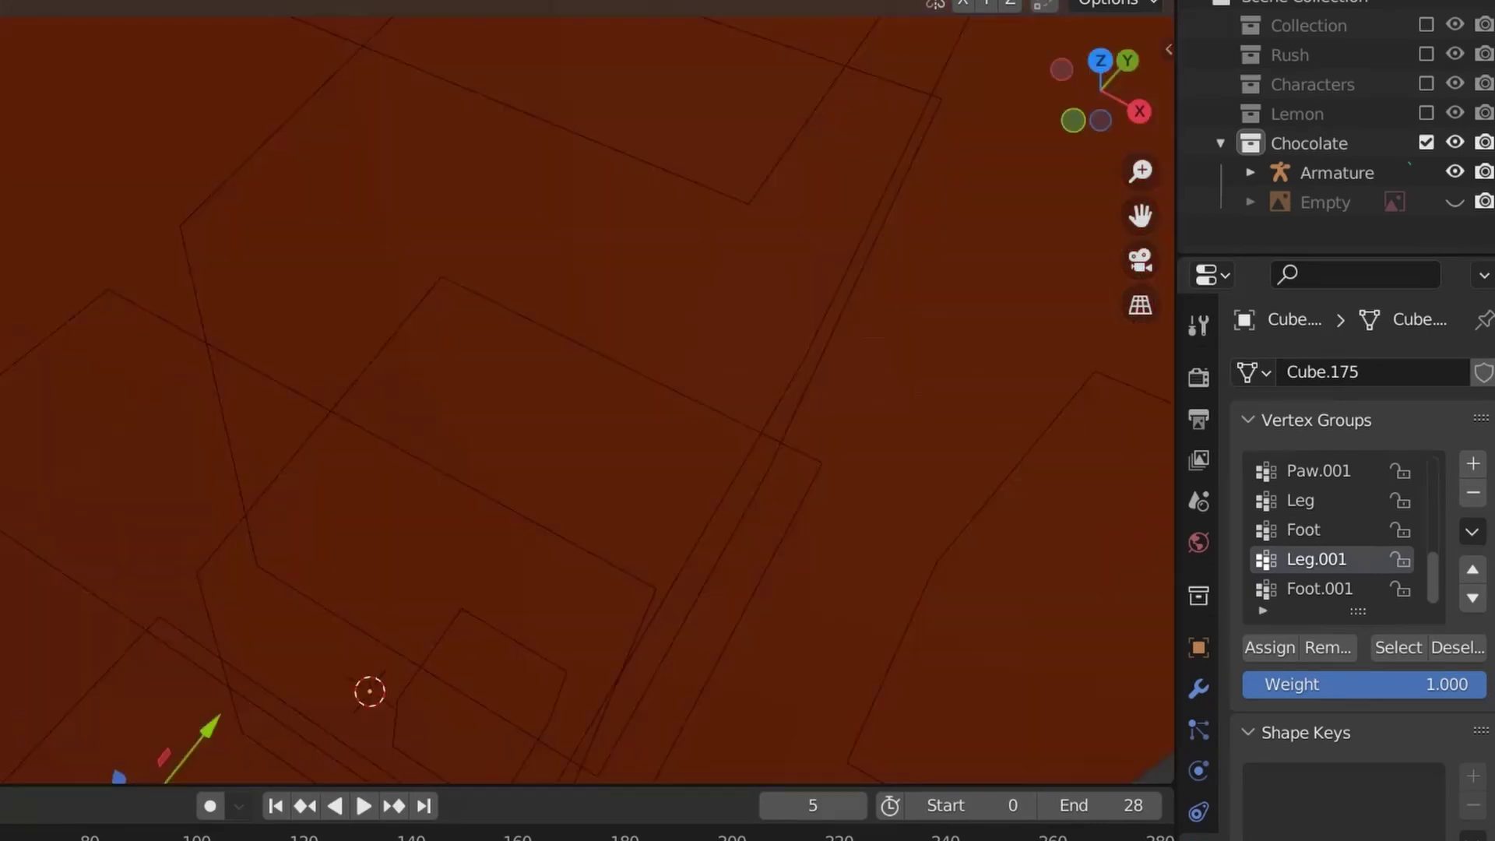
scroll(584, 389, "down", 8)
Assign the selected upper-leg faces to the Leg vertex group and compare with Leg.001.
left_click(1300, 500)
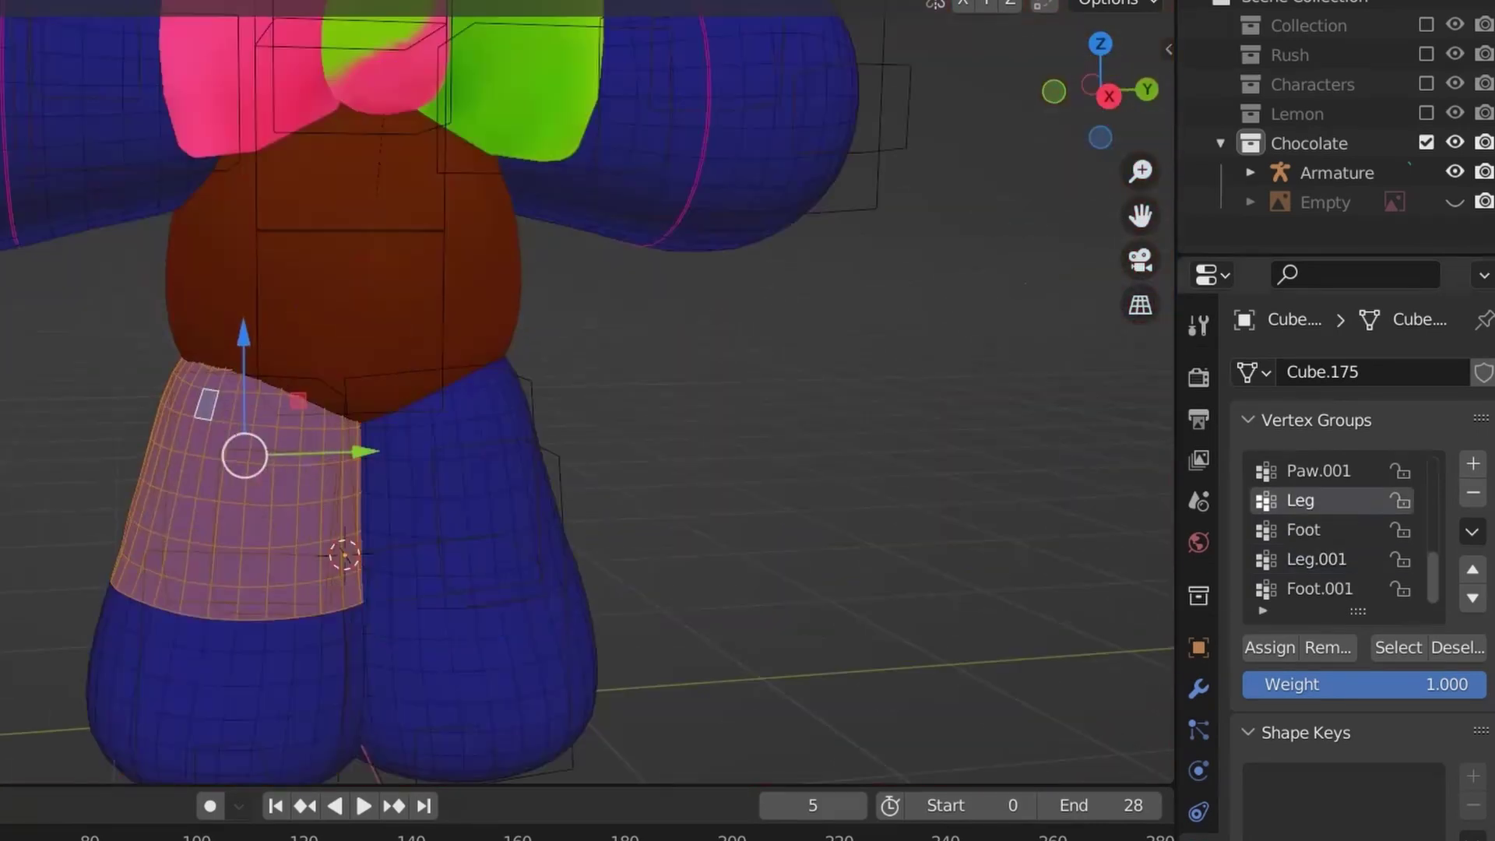
left_click(1269, 647)
left_click(1316, 559)
scroll(584, 390, "up", 8)
scroll(584, 389, "down", 8)
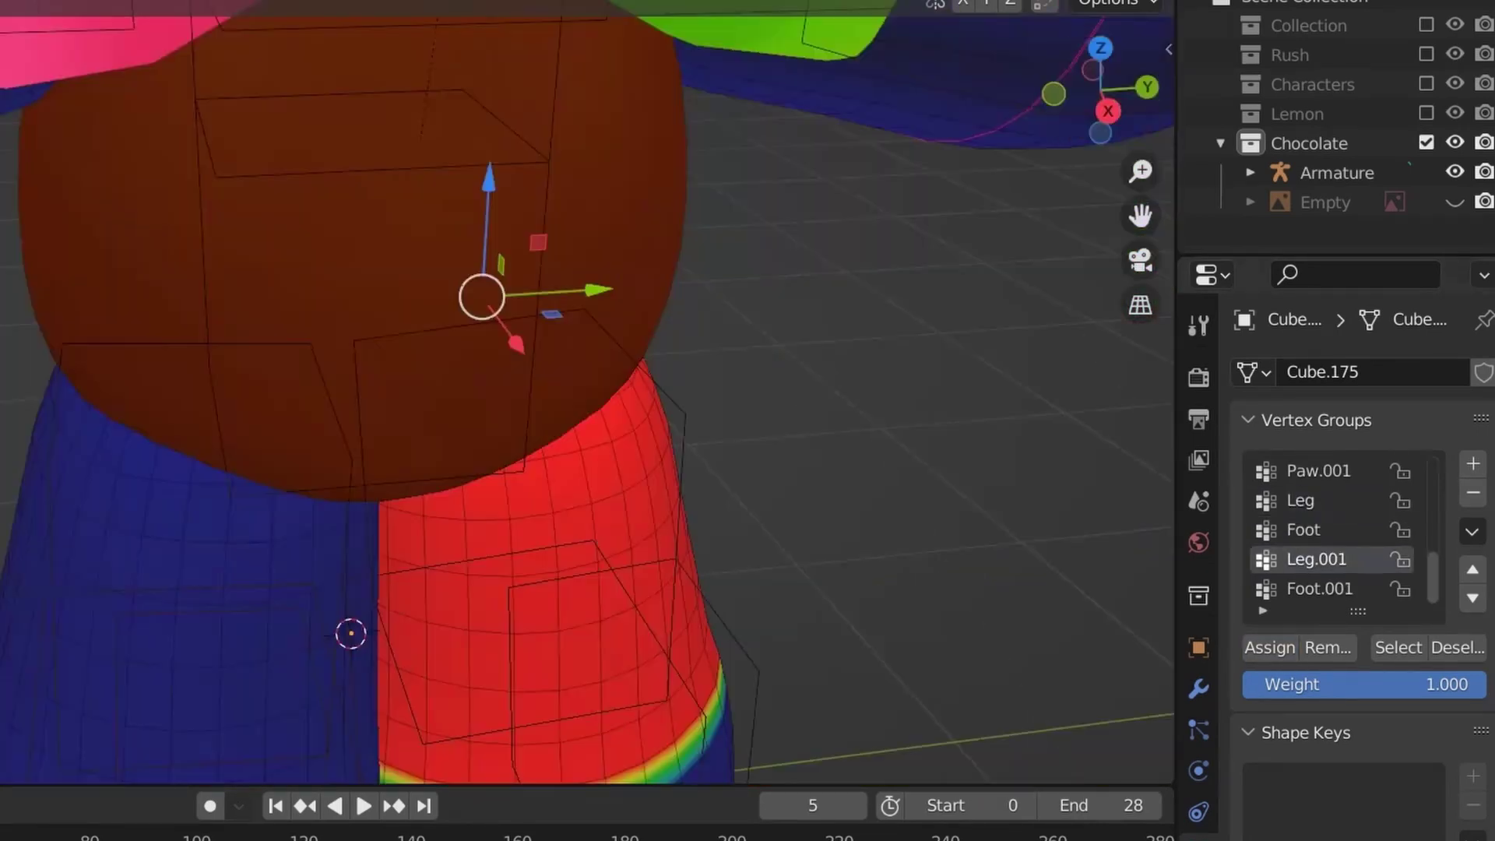
key("KP_3")
Select the faces at the arm's tip, grow the selection, and make Paw.001 the active vertex group.
middle_click_drag(584, 390, 549, 475, "shift")
left_click(521, 373, "alt")
left_click(677, 401, "alt")
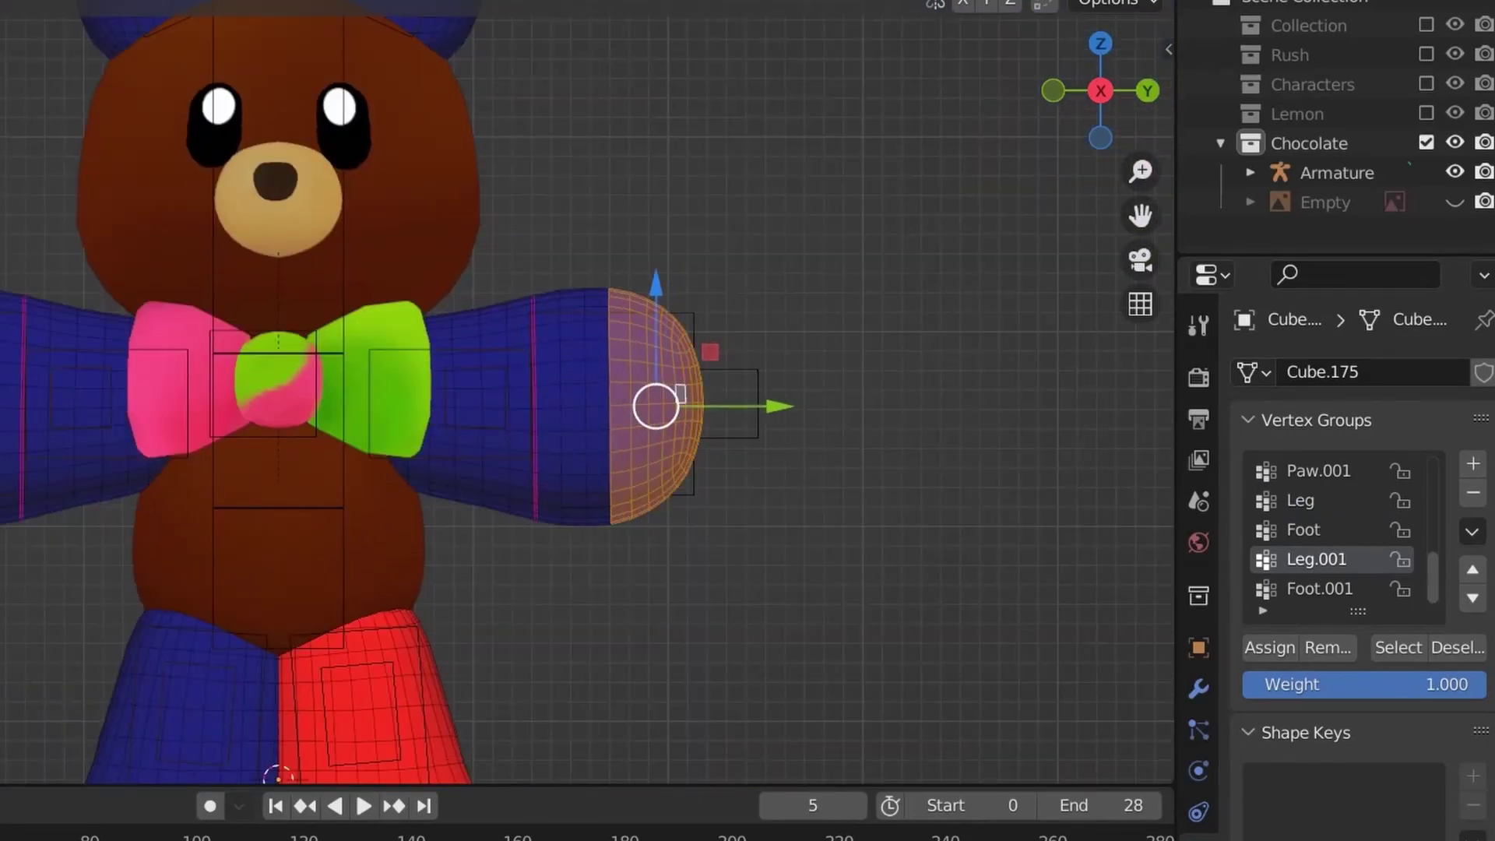
key("ctrl+KP_Add")
key("ctrl+KP_Add")
key("ctrl+KP_Add")
key("ctrl+KP_Add")
left_click(1318, 470)
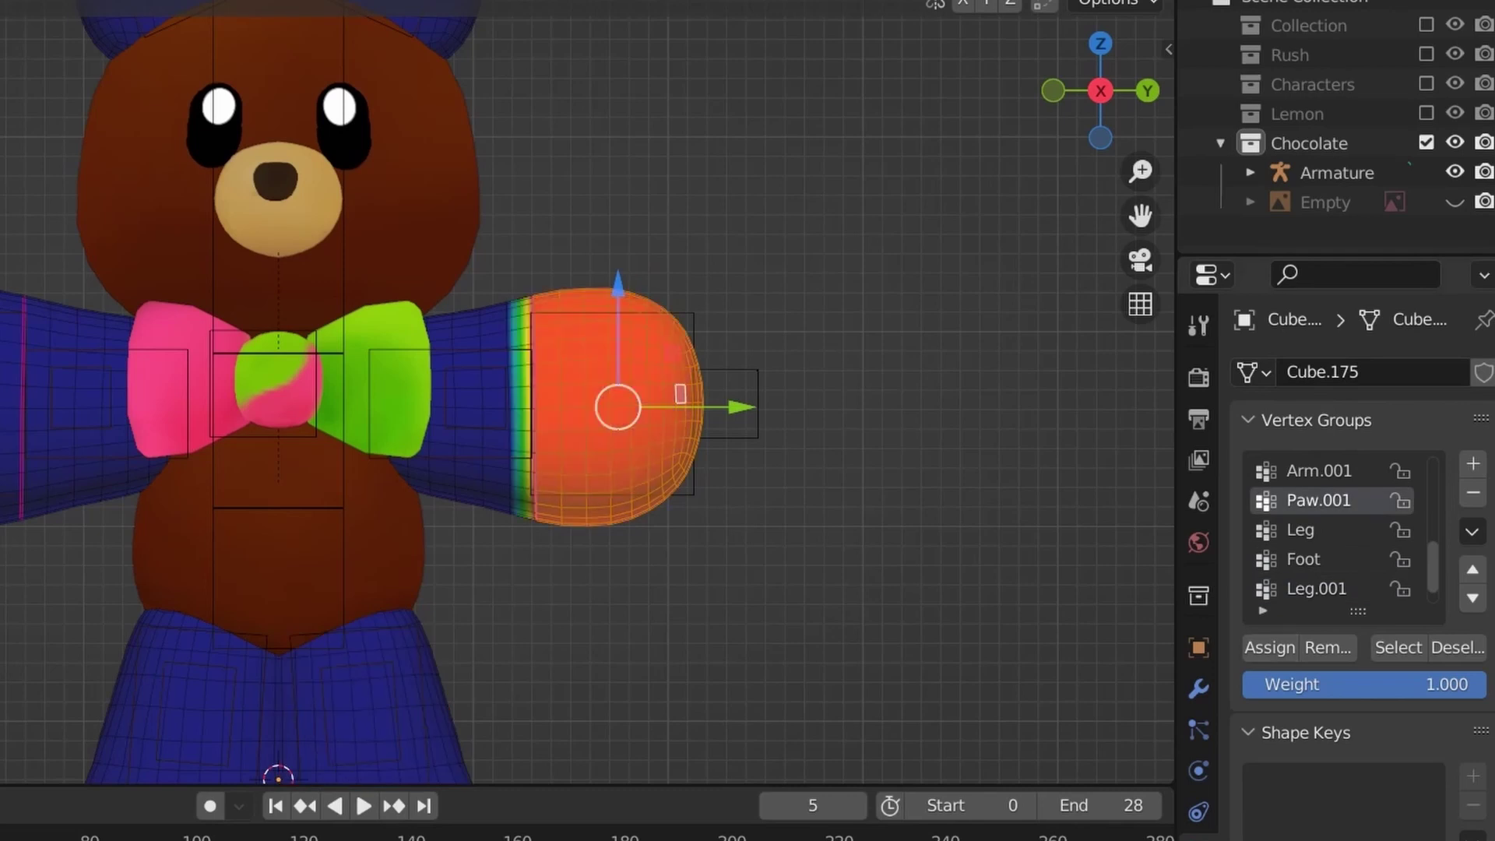
key("ctrl+Tab")
Toggle X-ray on and off and make the Paw group the active vertex group.
key("alt+z")
key("alt+z")
key("alt+z")
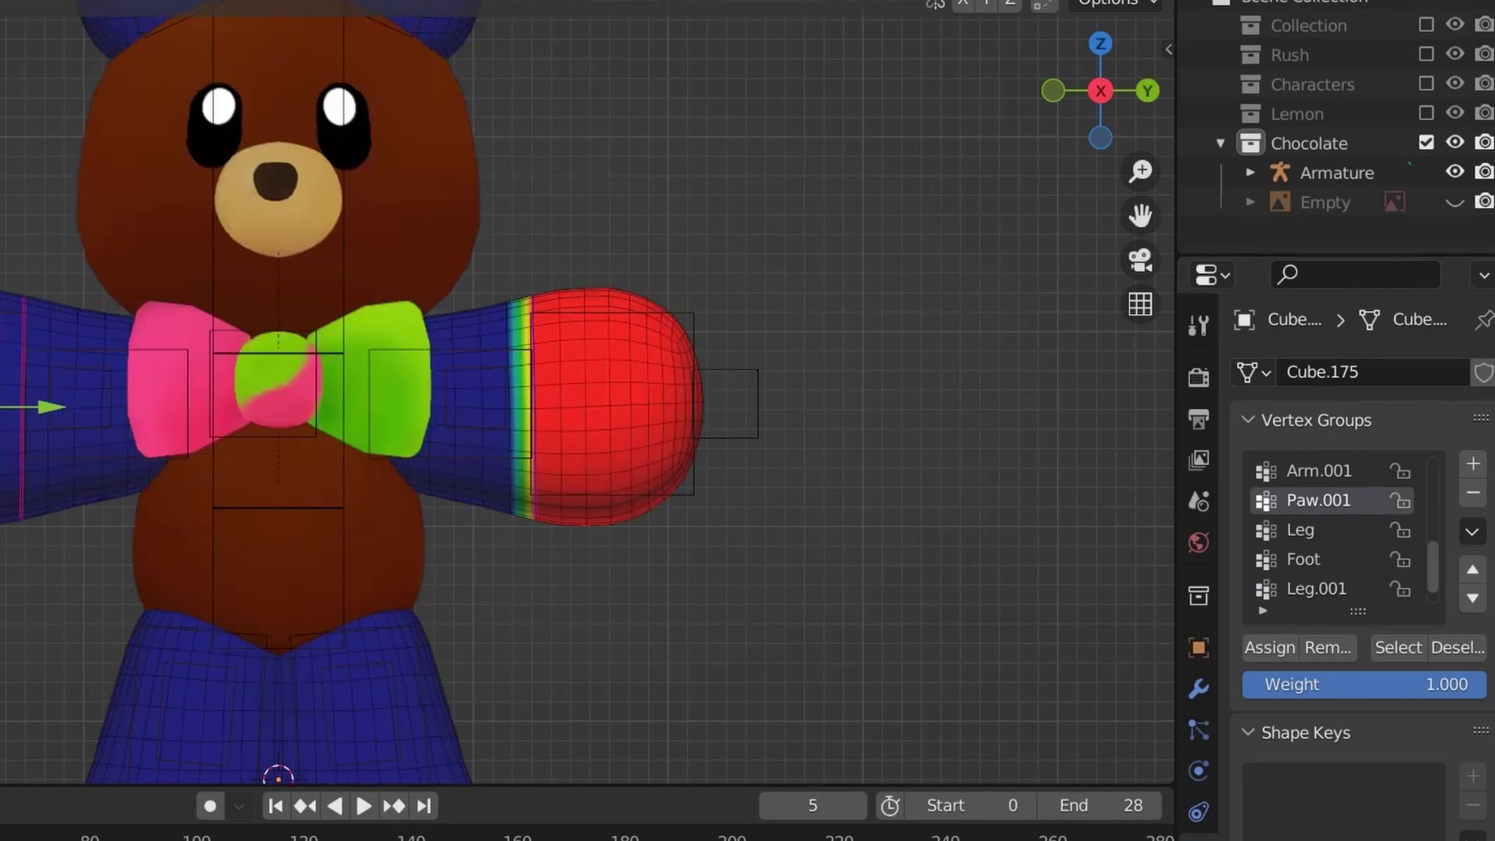
key("alt+z")
scroll(1324, 529, "up", 2)
left_click(1308, 470)
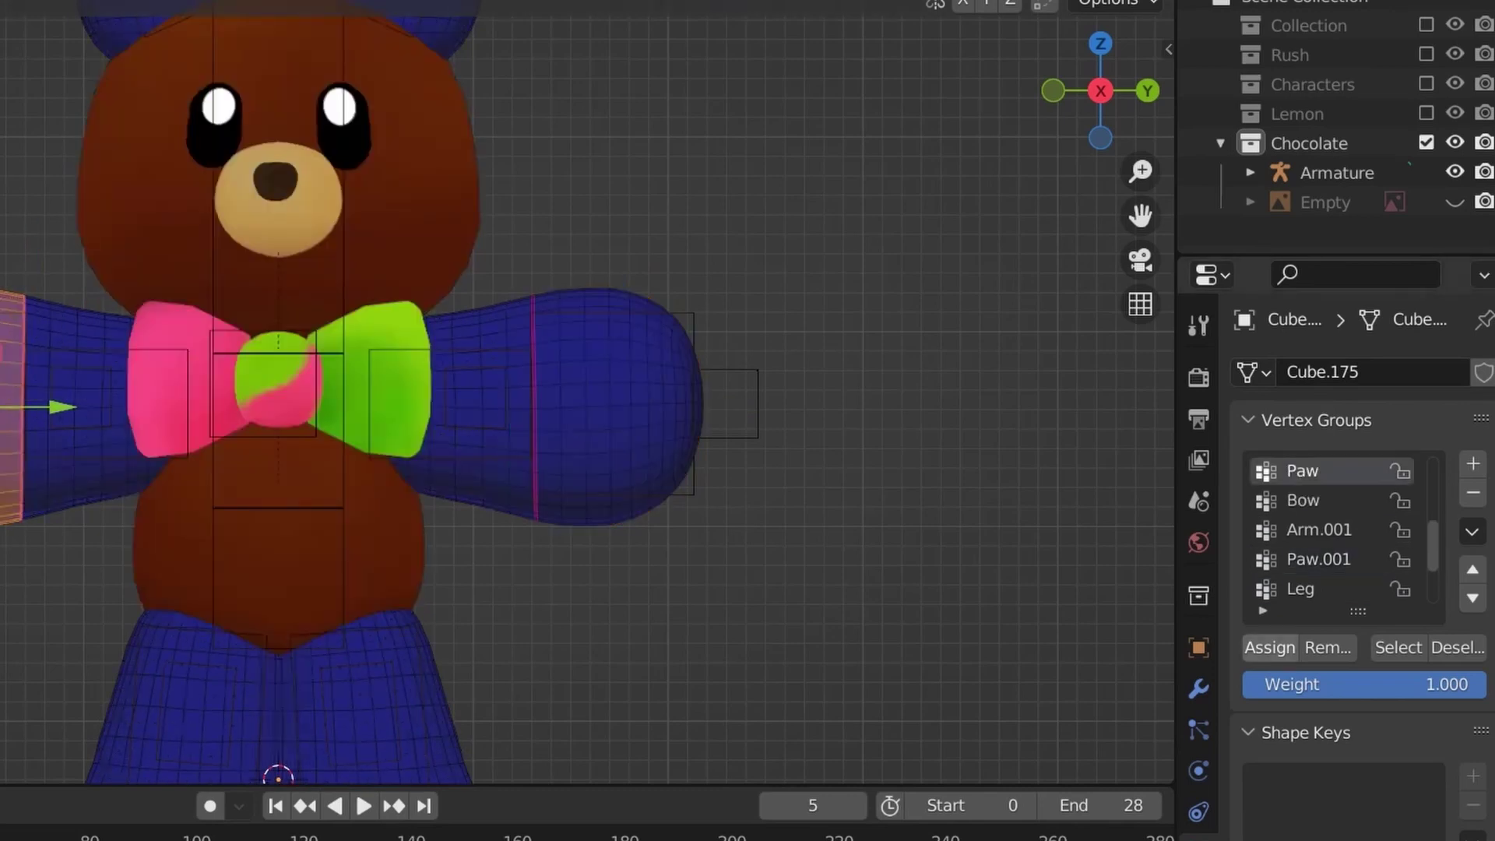
key("ctrl+Tab")
With X-ray back on, display the Paw.001 weights on the arm and Ear.001 on the right ear.
key("alt+z")
left_click(1318, 559)
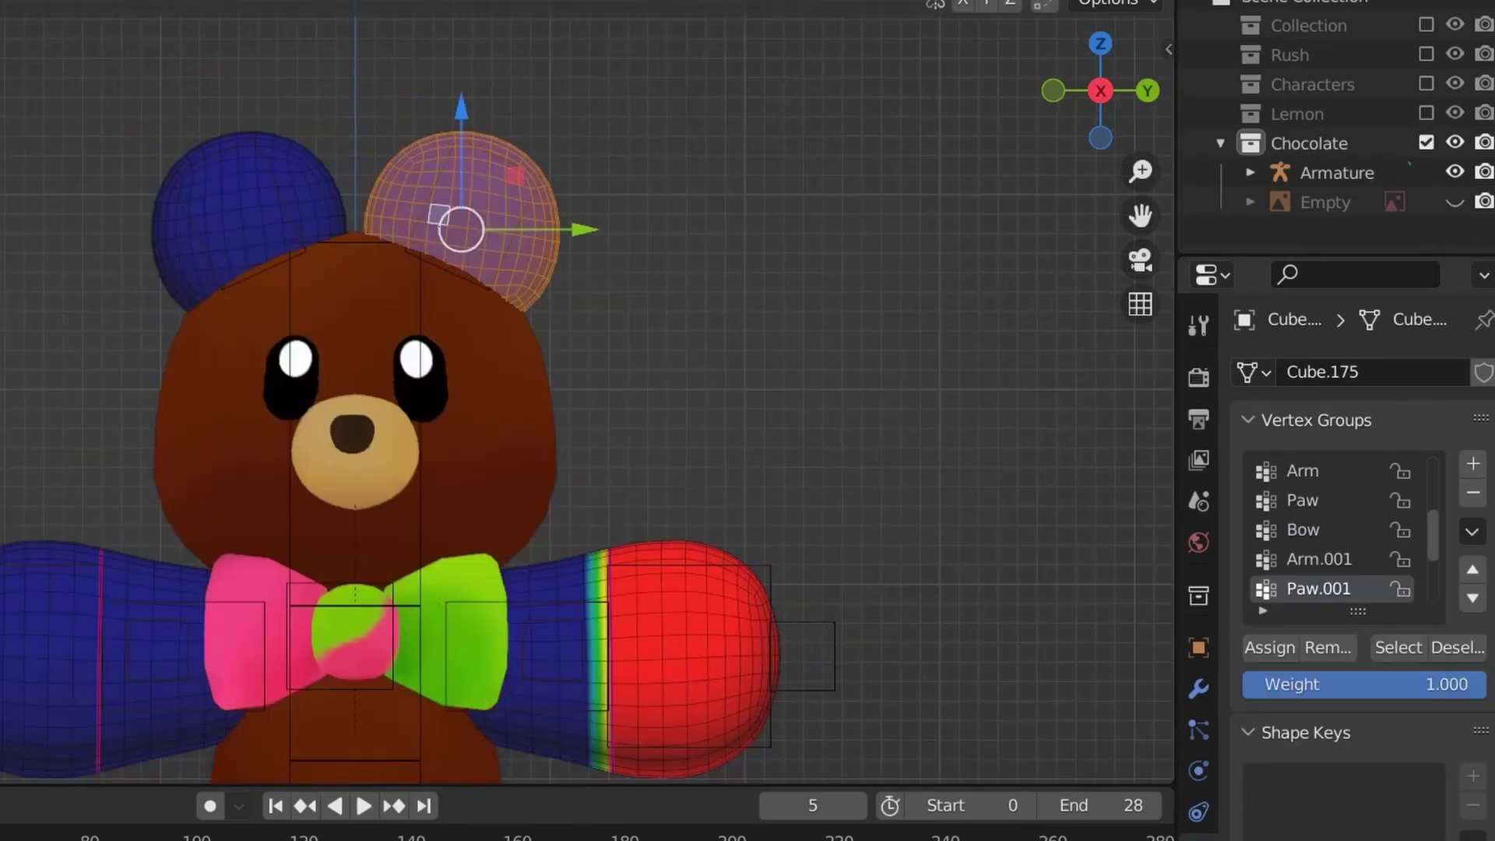
scroll(1332, 530, "up", 3)
left_click(1316, 589)
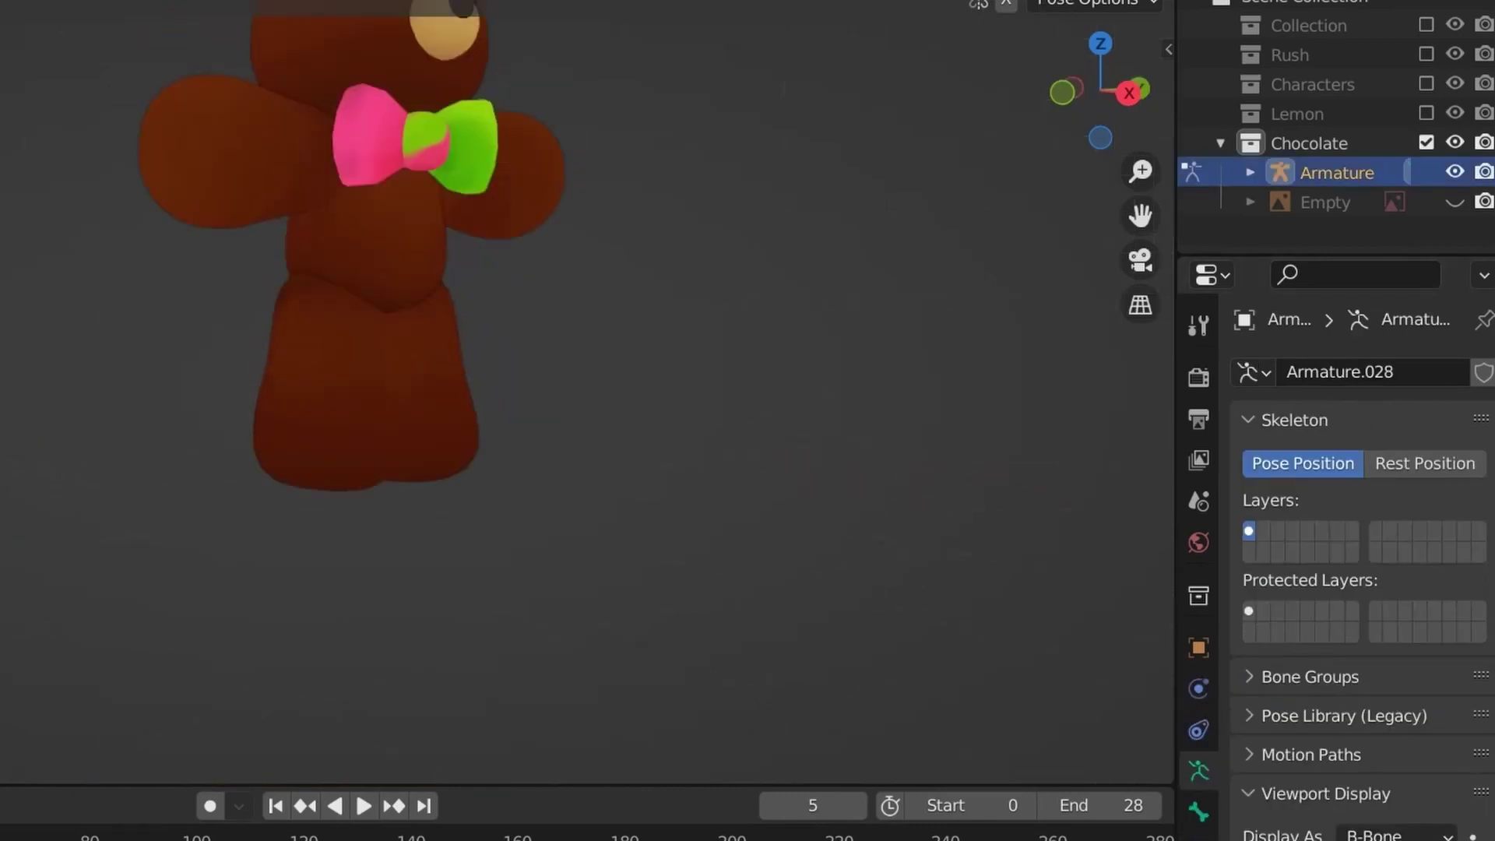
Inspect the bear from behind and from the side, showing then hiding the bone overlays.
key("ctrl+KP_1")
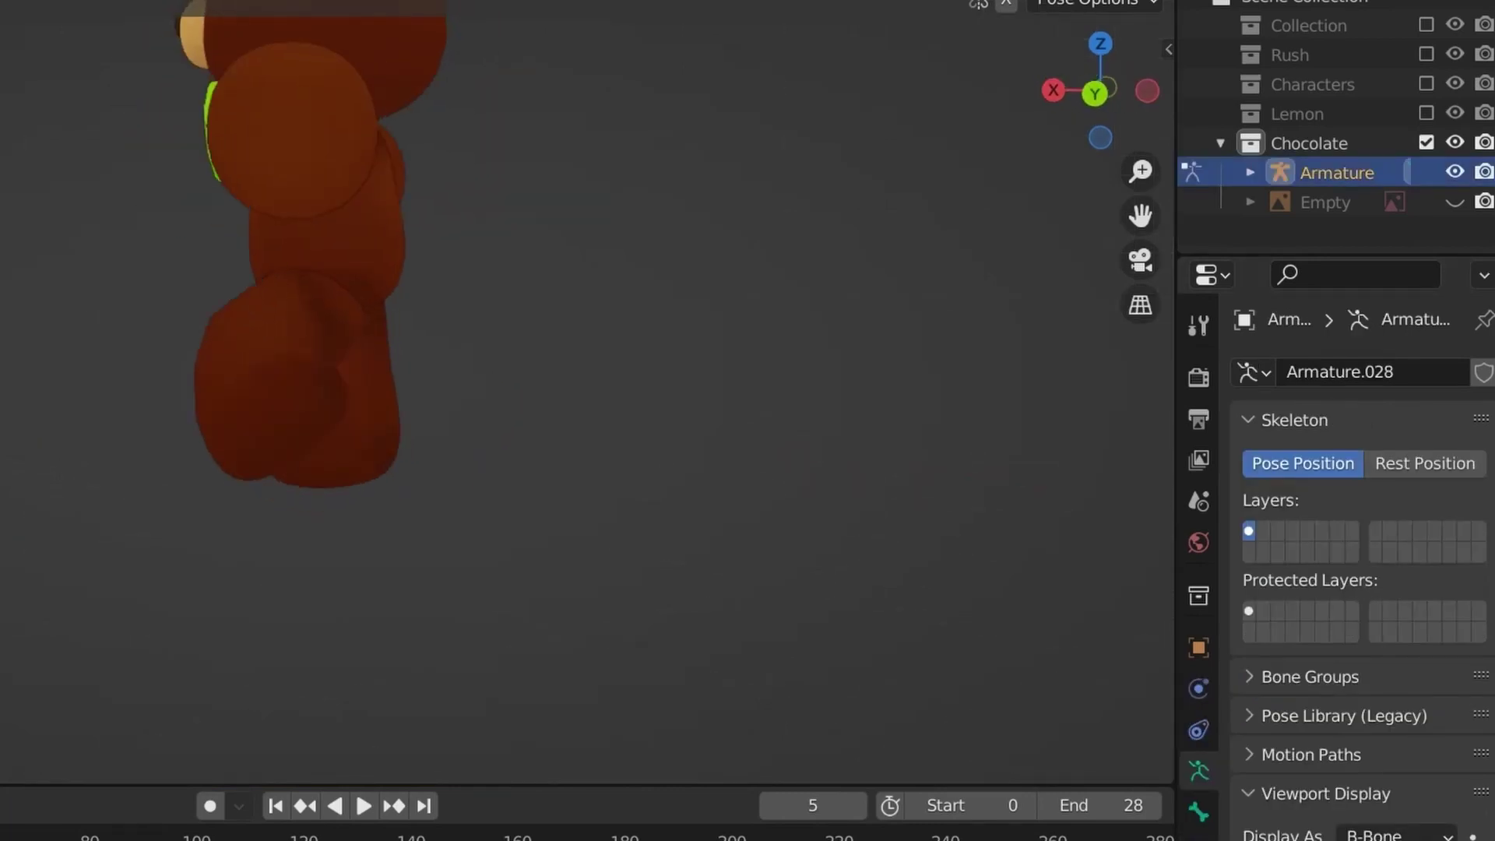
key("KP_3")
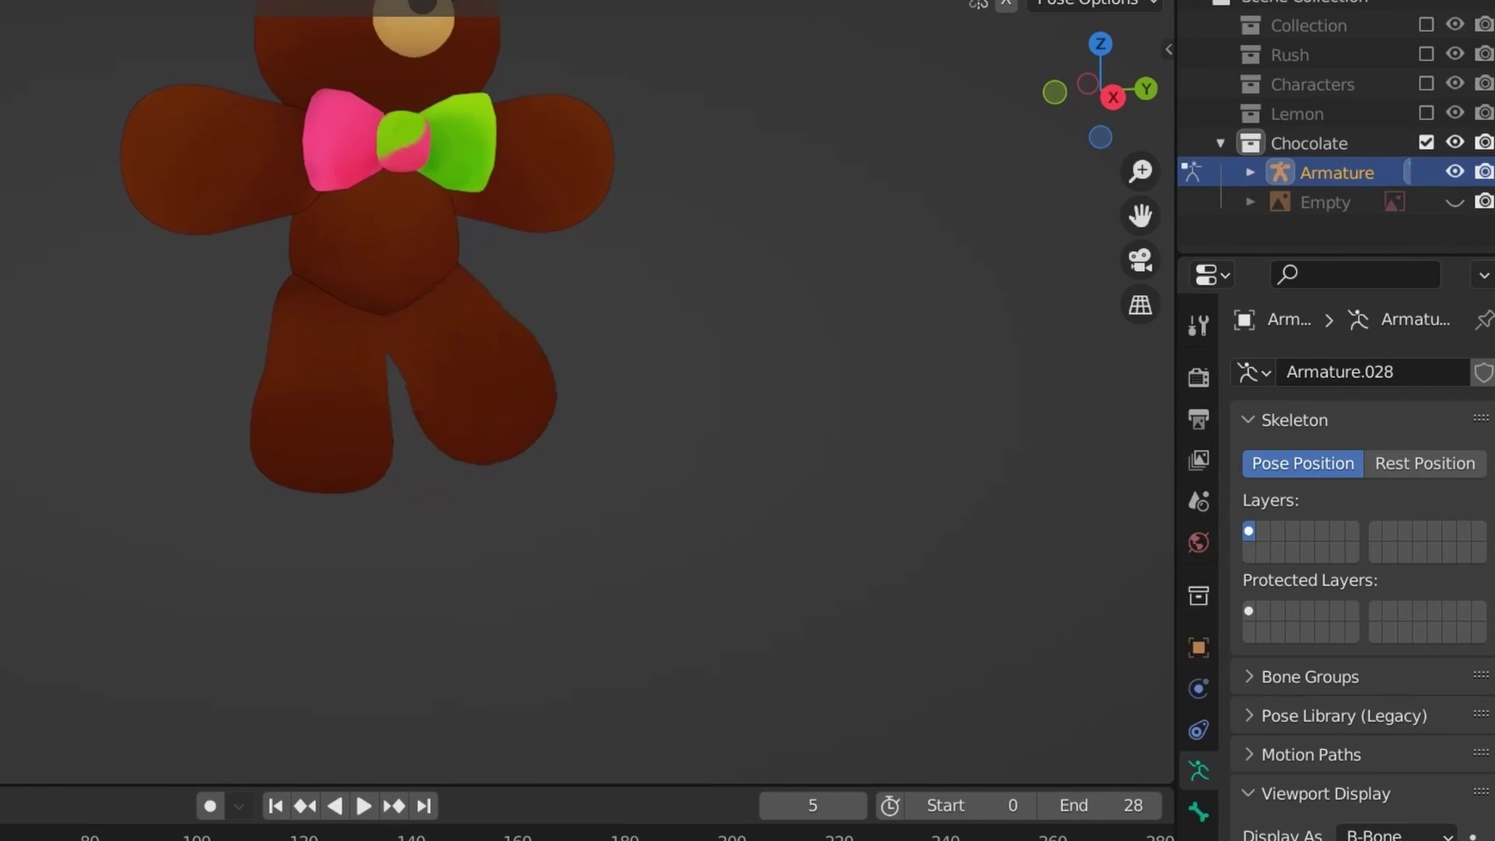
key("ctrl+KP_8")
key("shift+alt+z")
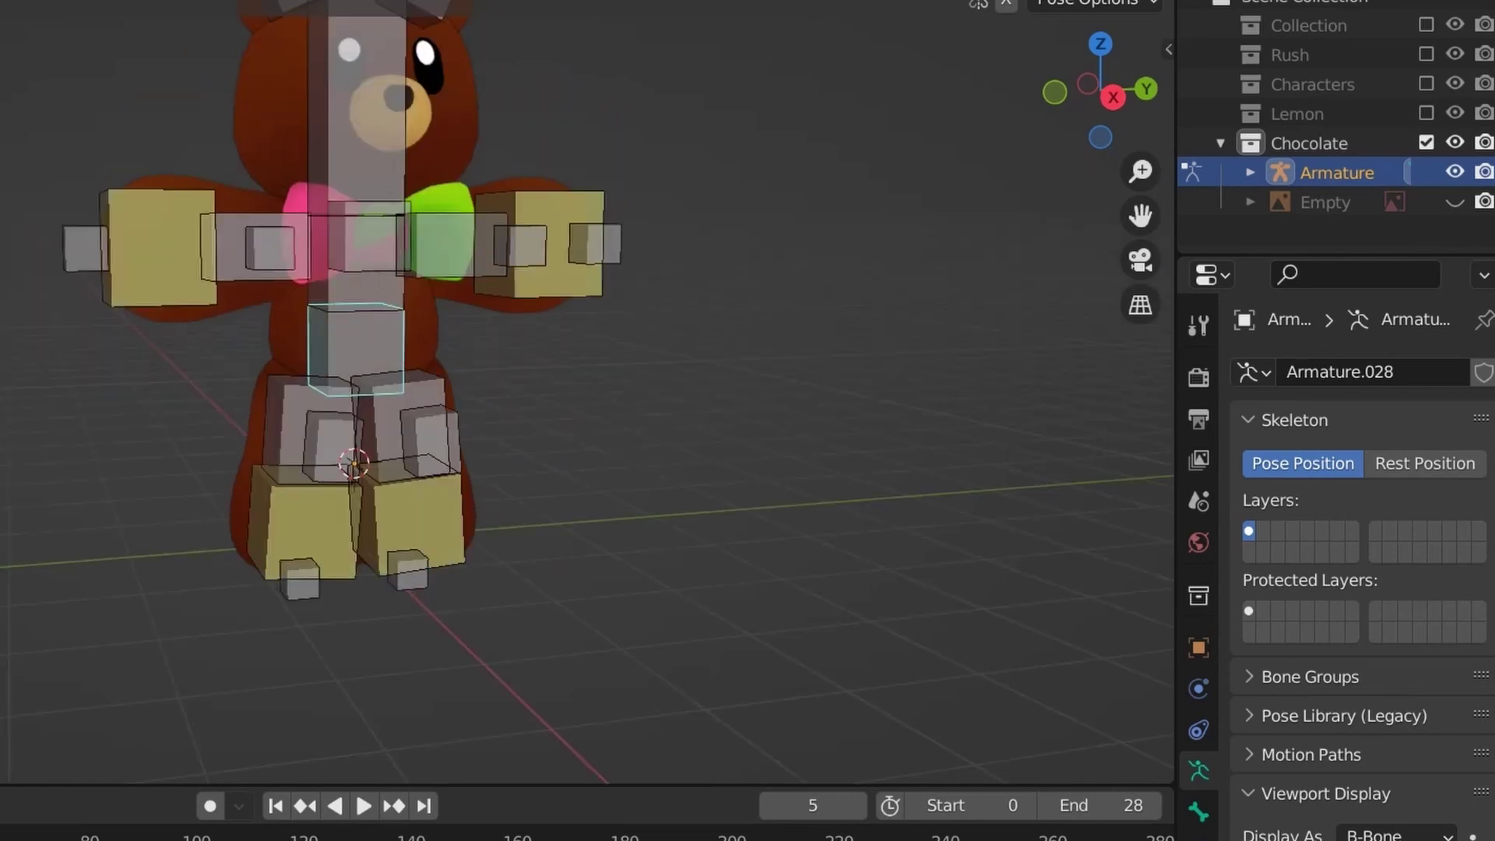
key("shift+alt+z")
Test-rotate the upper-body bones several times, cancelling each rotation back to rest, with overlays shown again.
key("r")
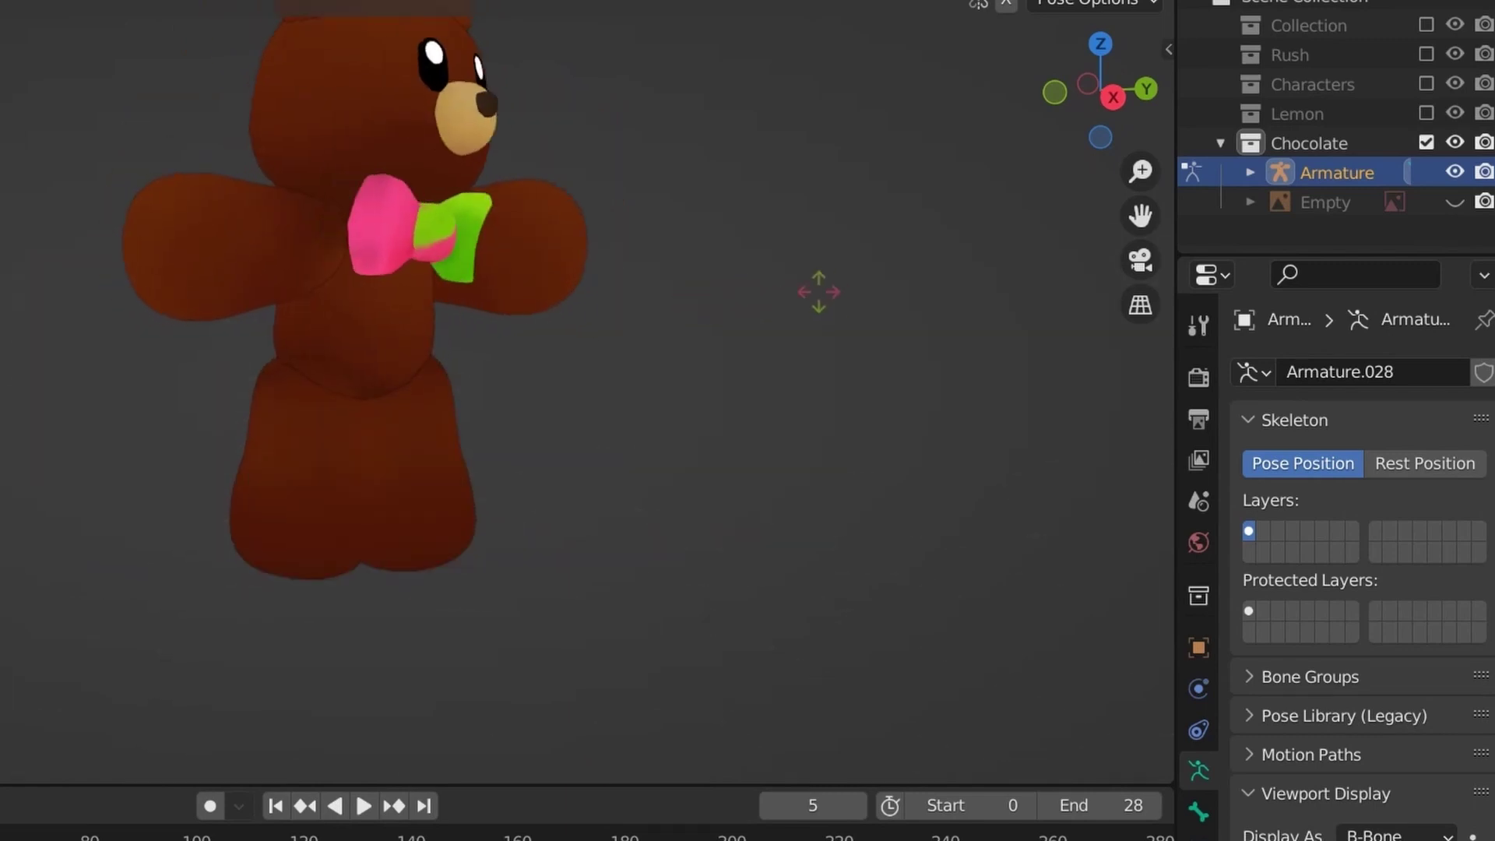
key("Escape")
key("r")
key("Escape")
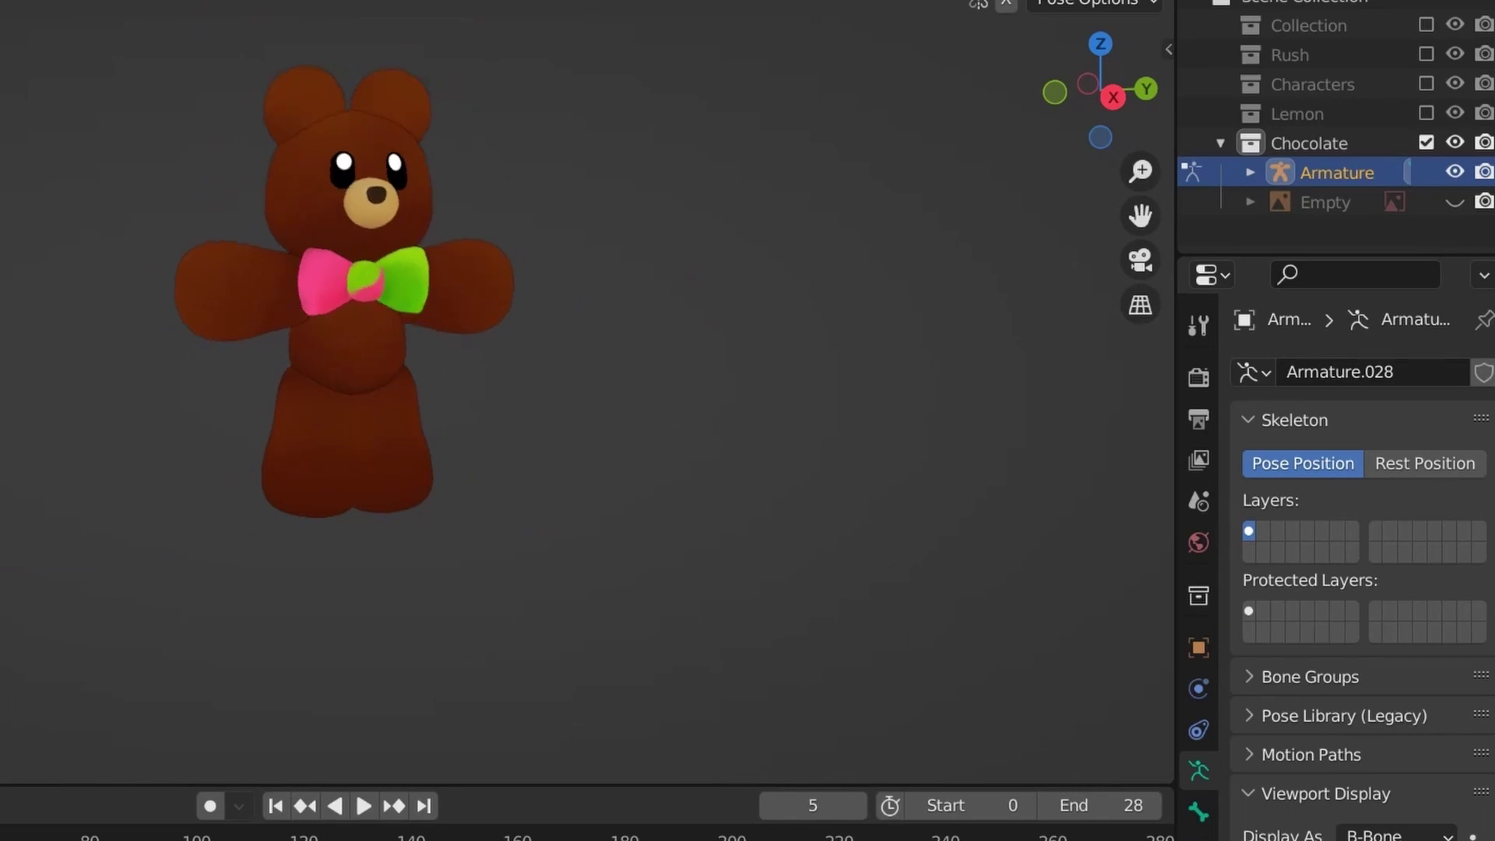
key("shift+alt+z")
key("shift+alt+z")
key("r")
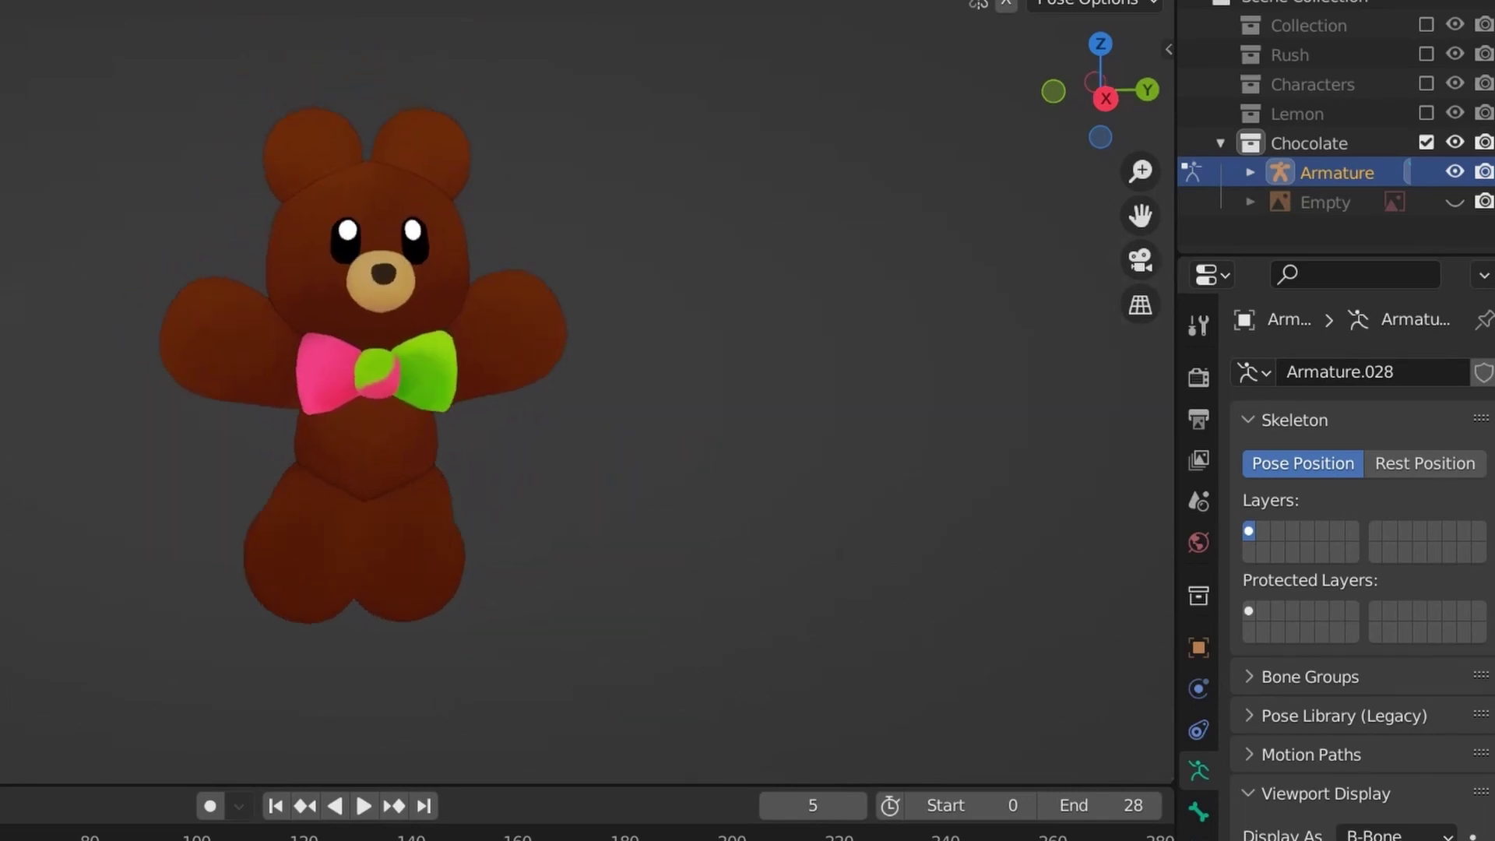
key("Escape")
key("r")
key("Escape")
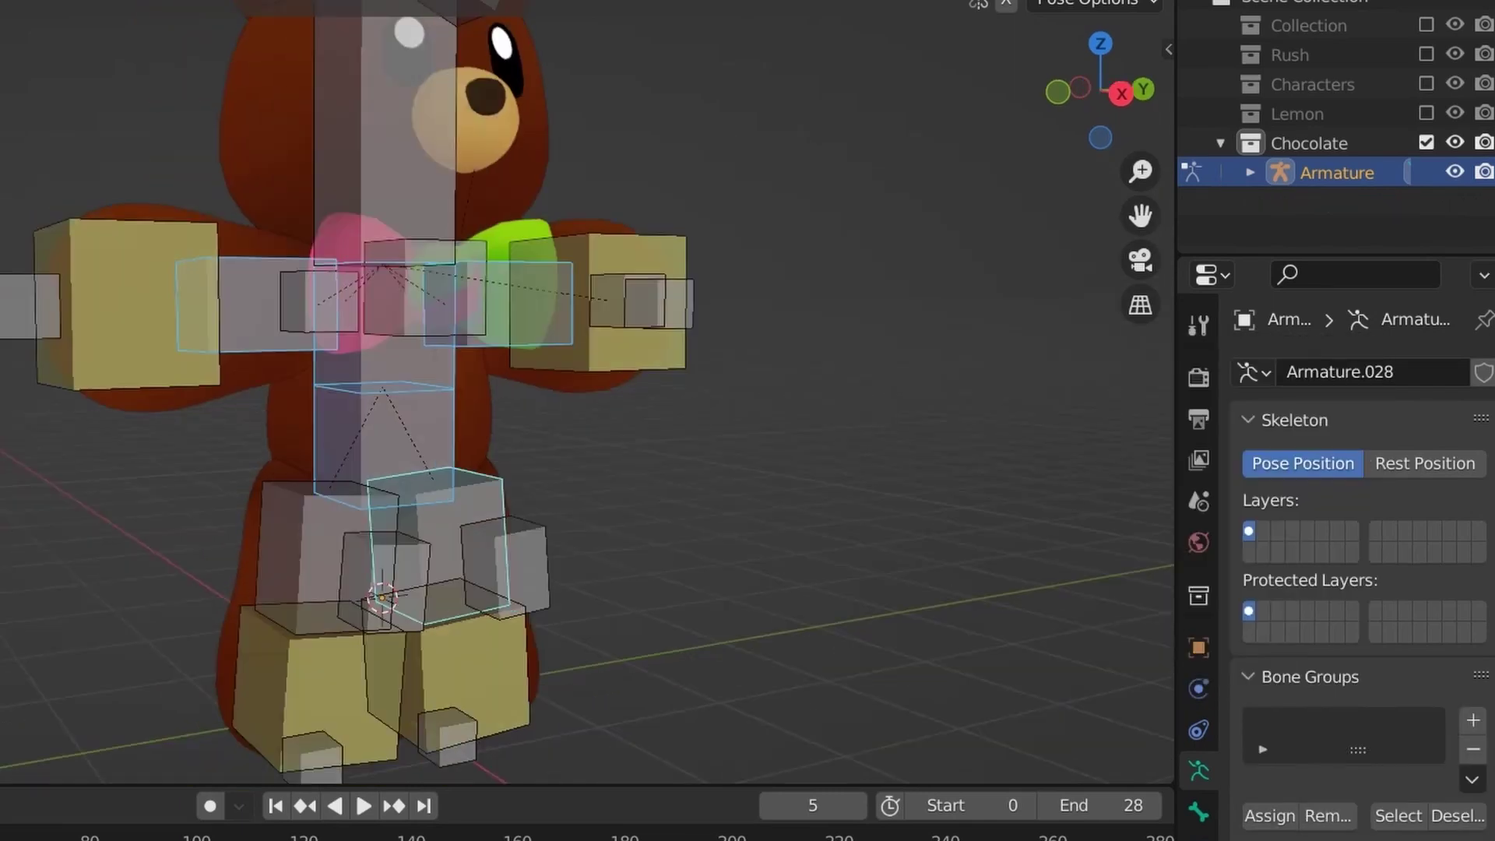
Move the selected bones to bone layer 2, viewing the bear from the front and an angle.
middle_click_drag(592, 389, 490, 390)
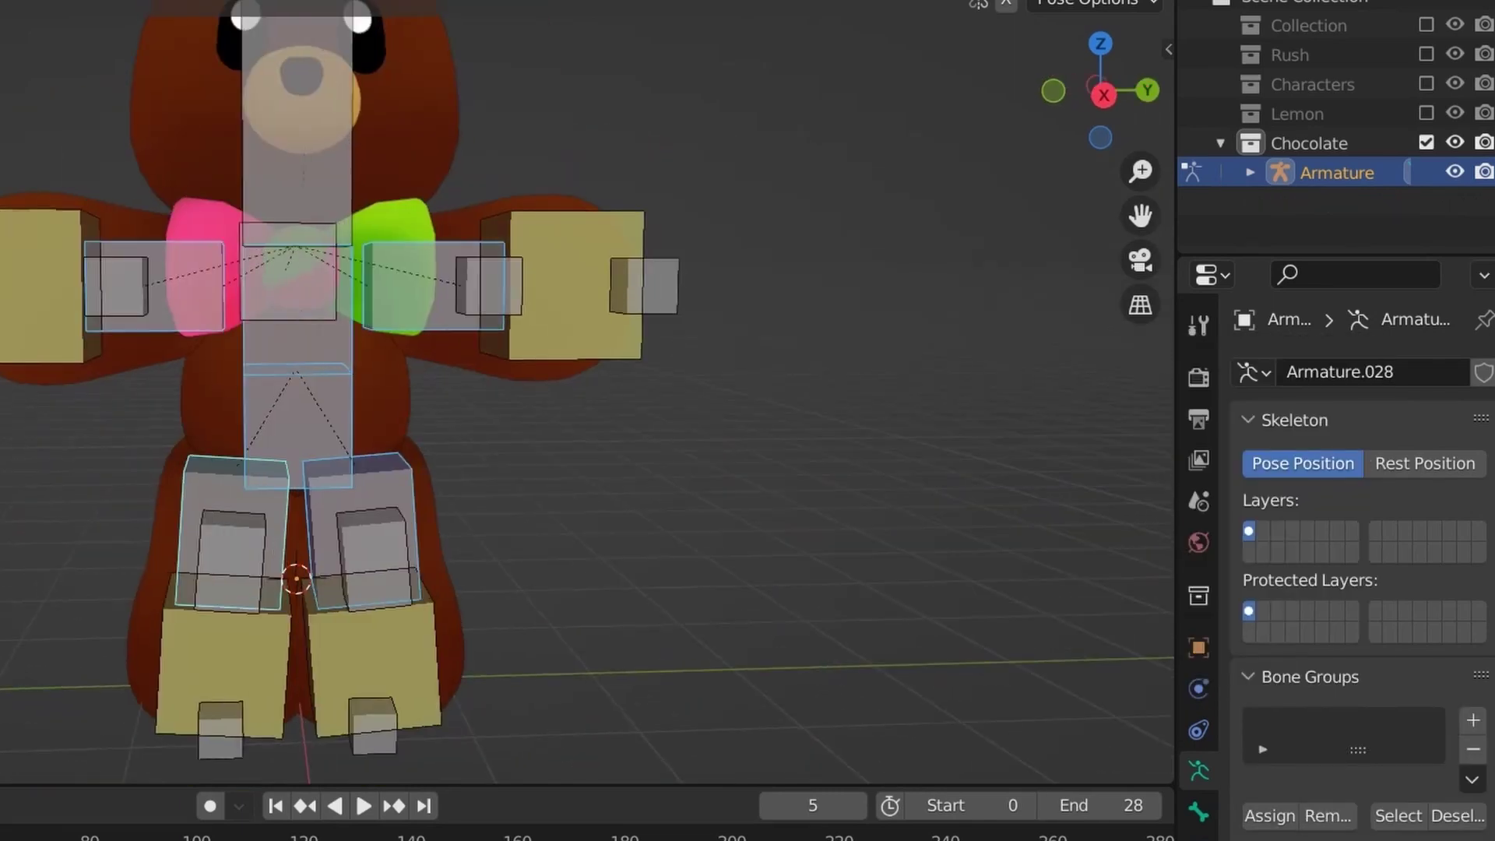
key("m")
left_click(520, 474)
middle_click_drag(521, 473, 557, 423)
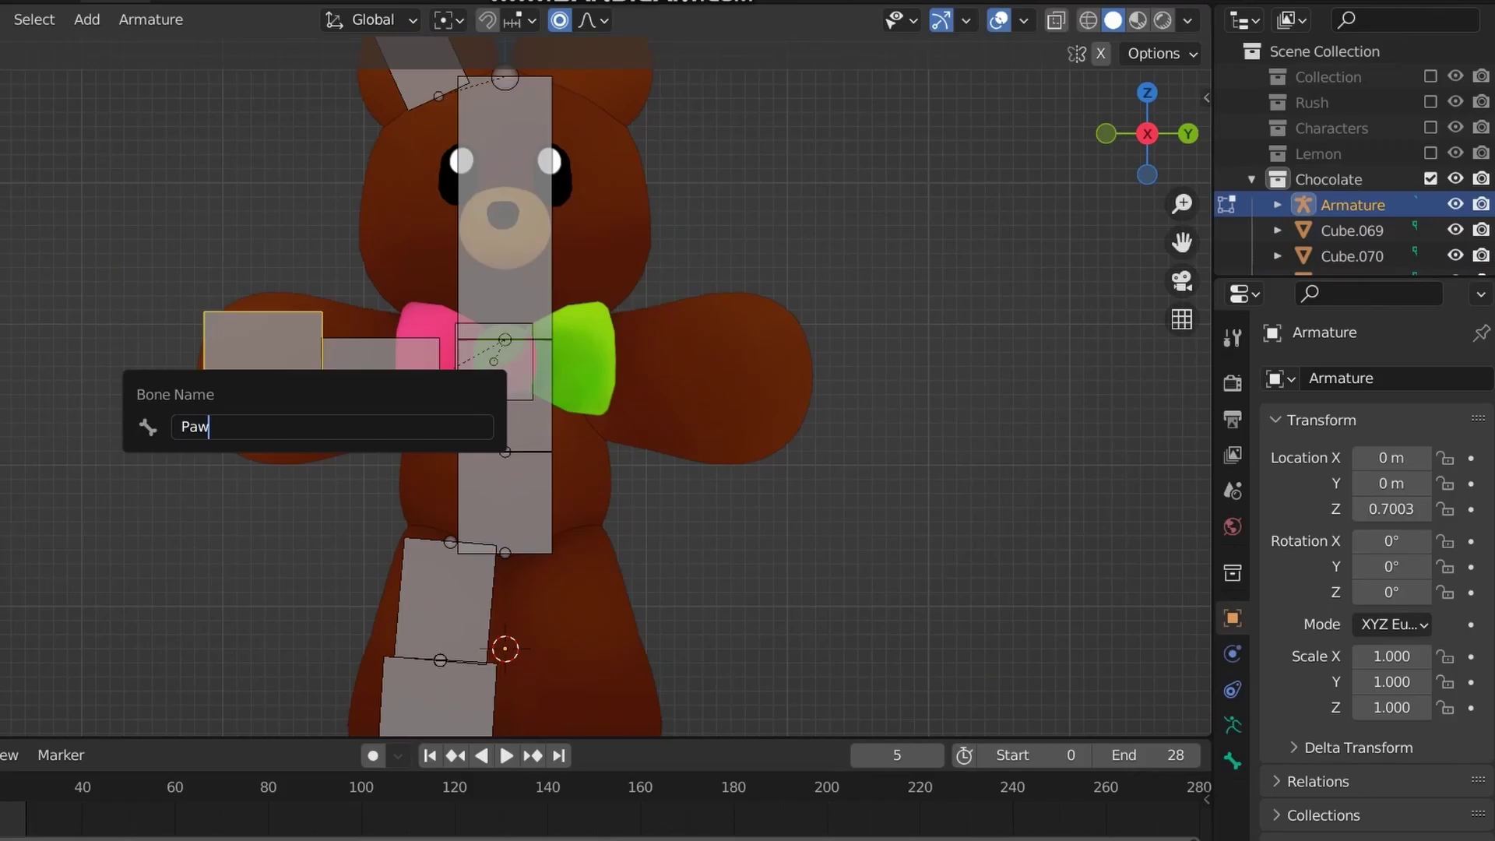
Confirm the Foot bone name, then rename the bow-tie bone Bow and the upper spine bone MidTop.
key("Return")
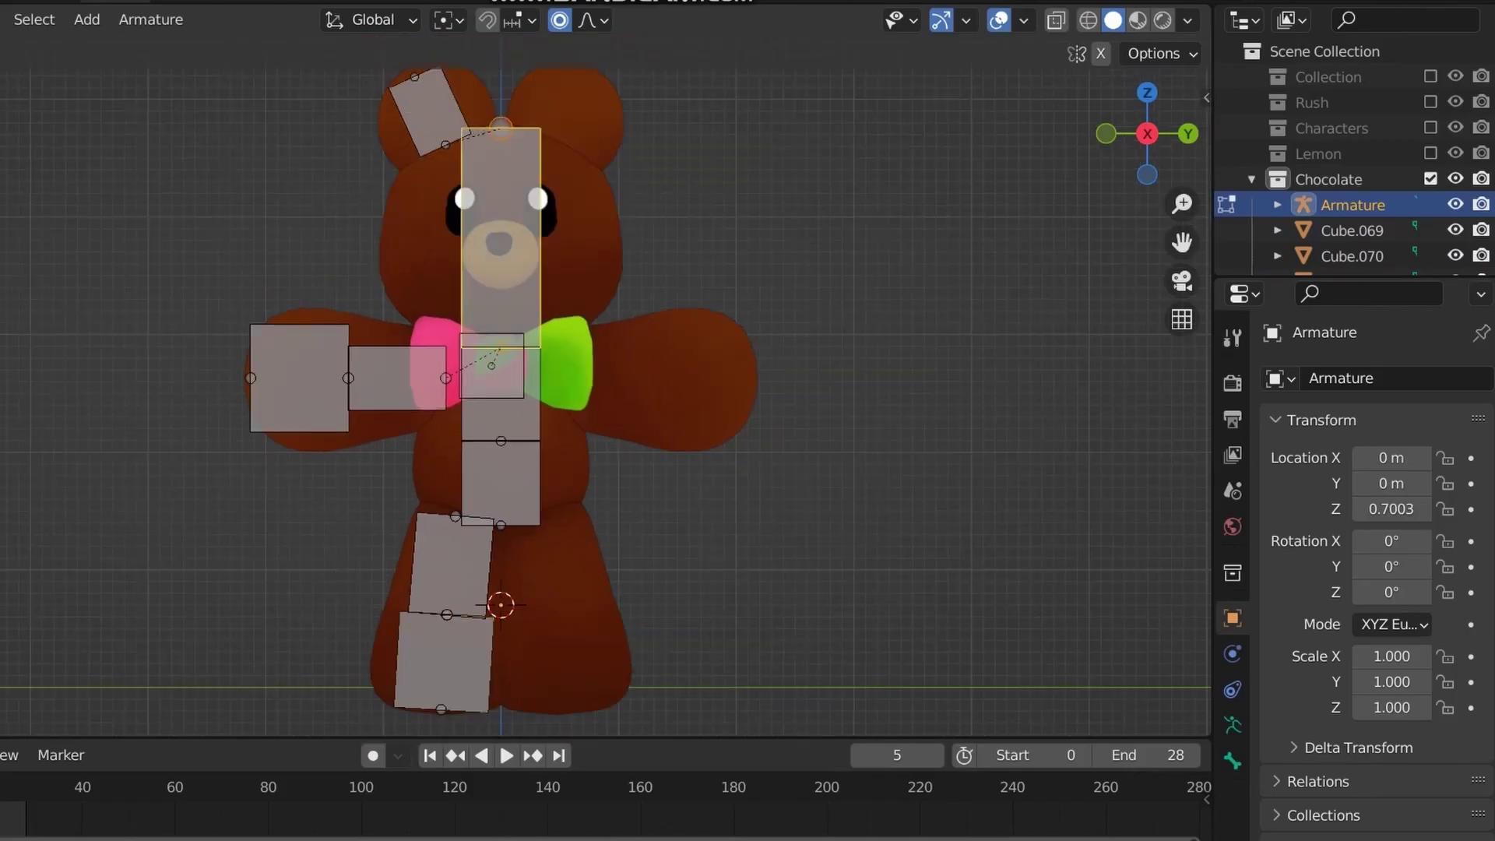
left_click(492, 366)
key("F2")
key("F2")
type("Bow")
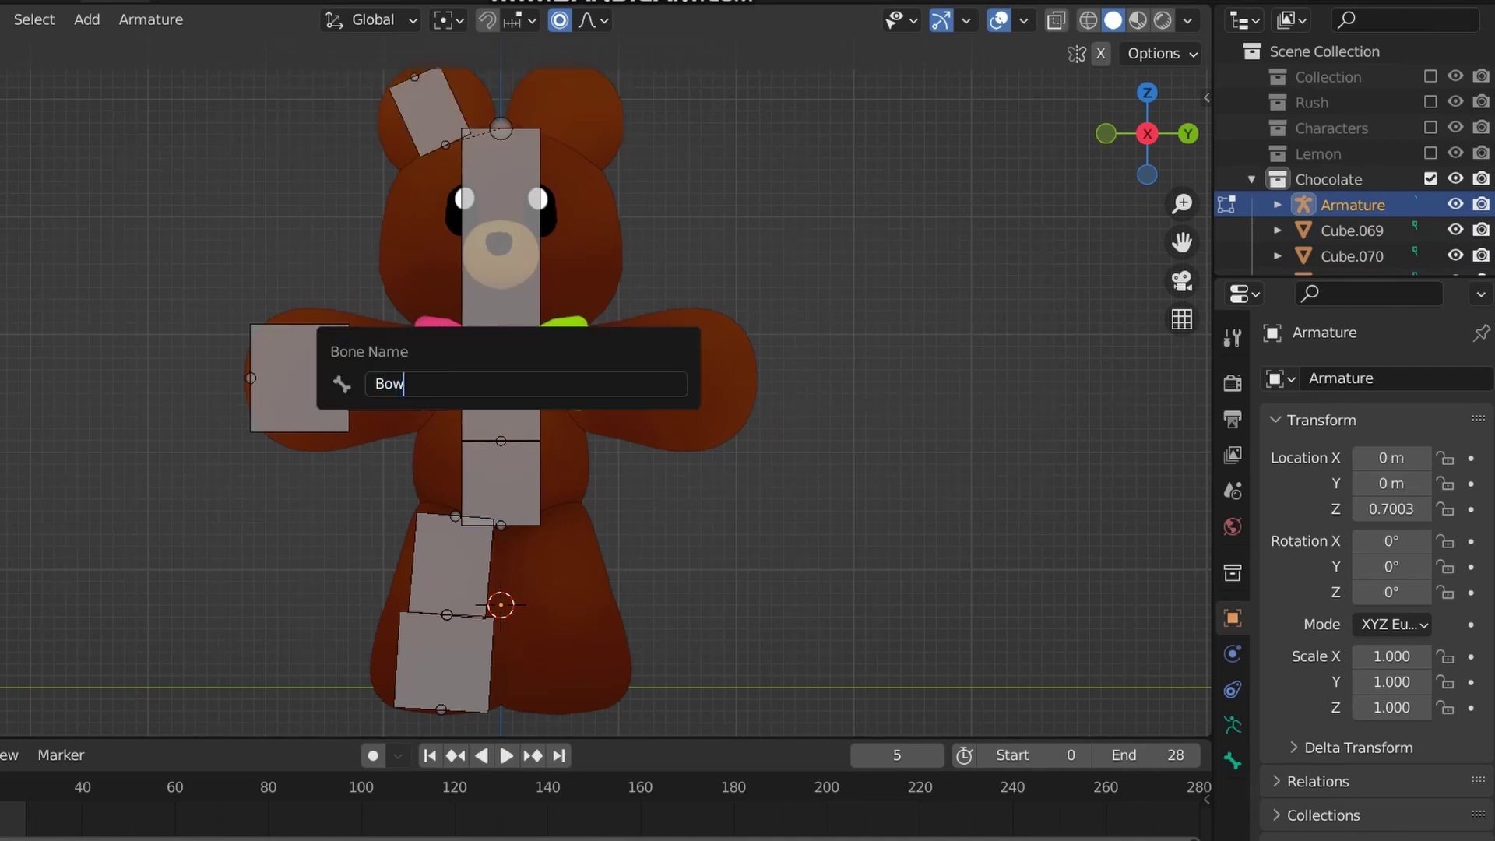
key("Escape")
Rename the lower spine bone MidBottom and the upper arm bone Arm.
key("F2")
type("MidTop")
key("Return")
left_click(500, 483)
key("F2")
type("MidBotto")
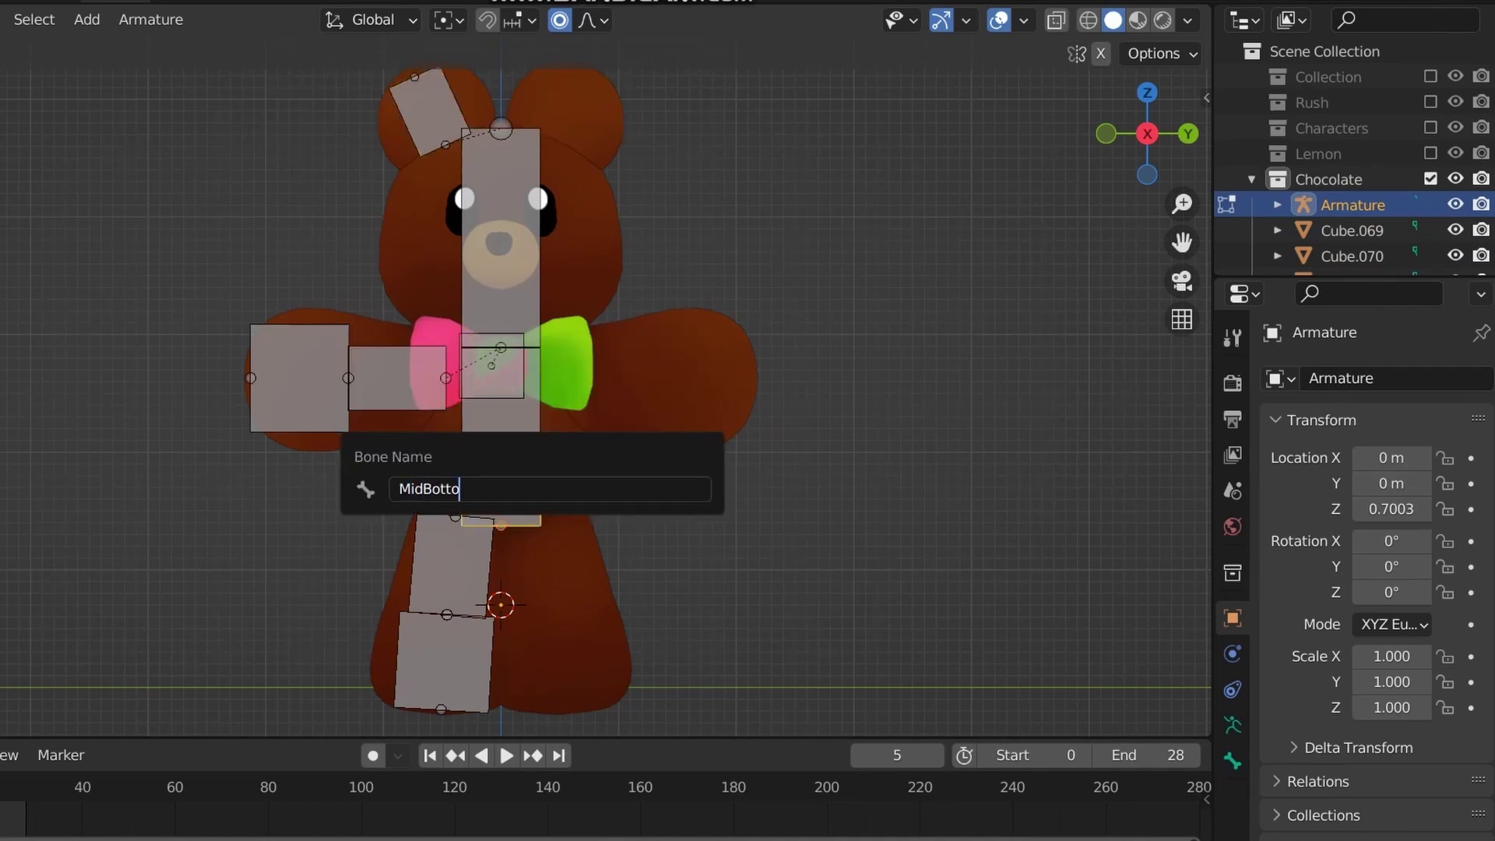
type("m")
key("Return")
left_click(450, 565)
key("F2")
left_click(397, 378)
key("F2")
type("Arm")
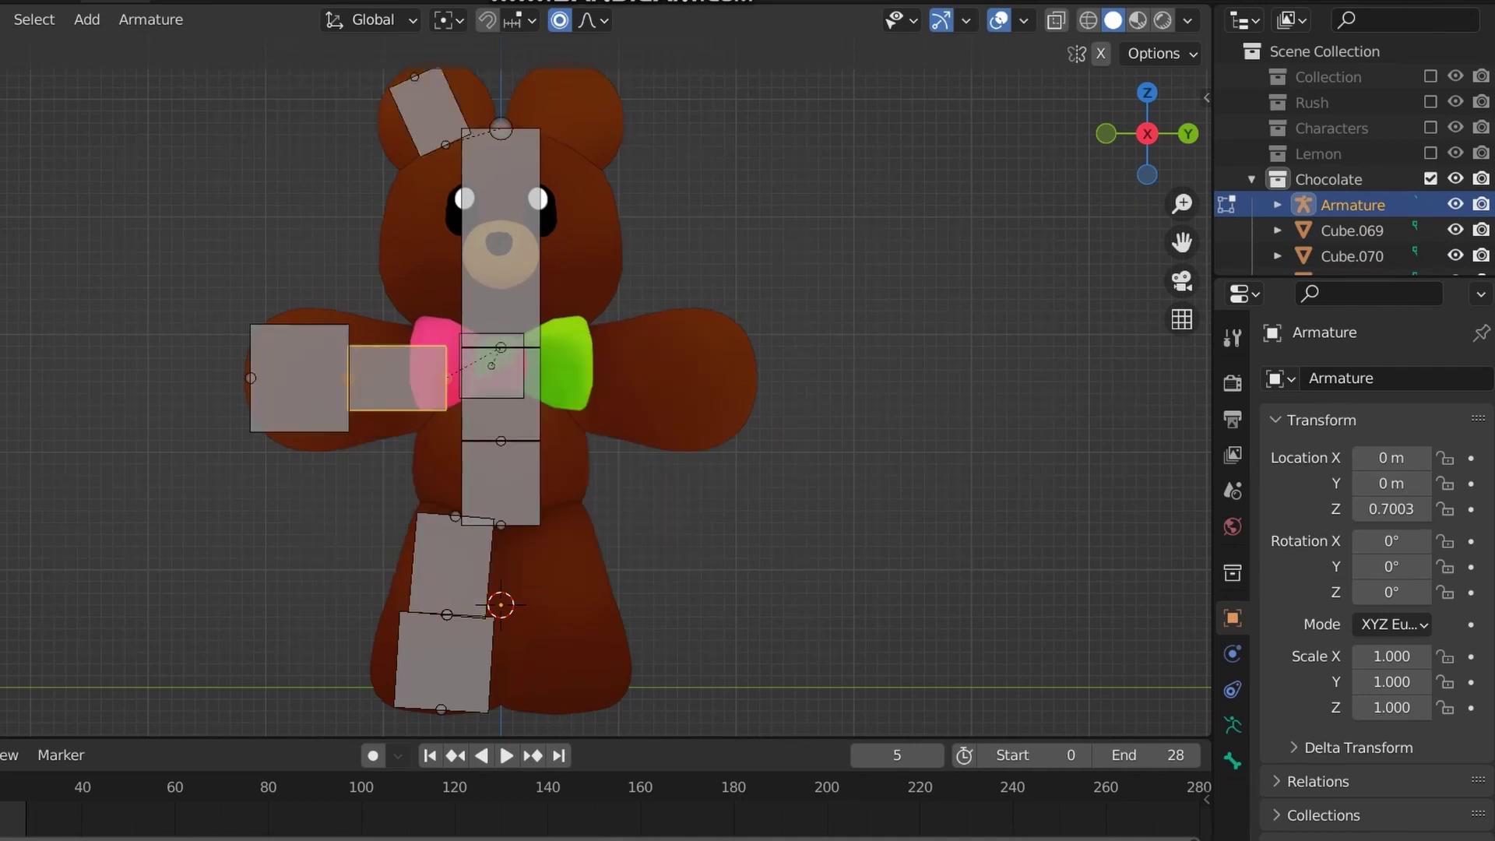
Check the armature's Skeleton settings in Pose Mode, then return to Edit Mode.
key("ctrl+Tab")
left_click(1233, 724)
middle_click_drag(701, 389, 817, 335)
scroll(428, 398, "up", 3)
key("Tab")
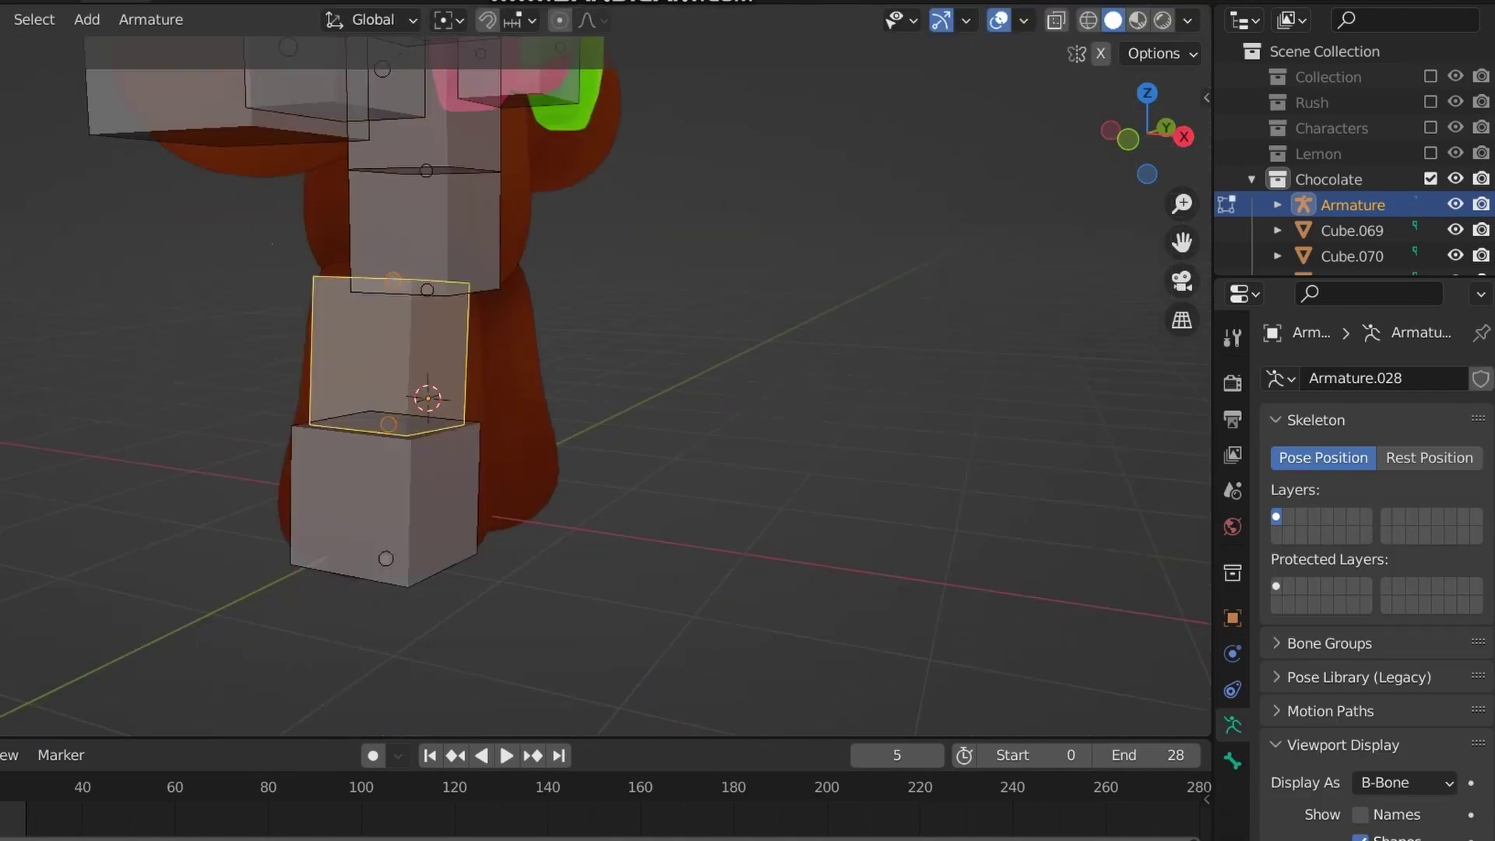
Duplicate the leg bone beside the leg and name the copy LegPoll.
key("shift+d")
key("Return")
key("F2")
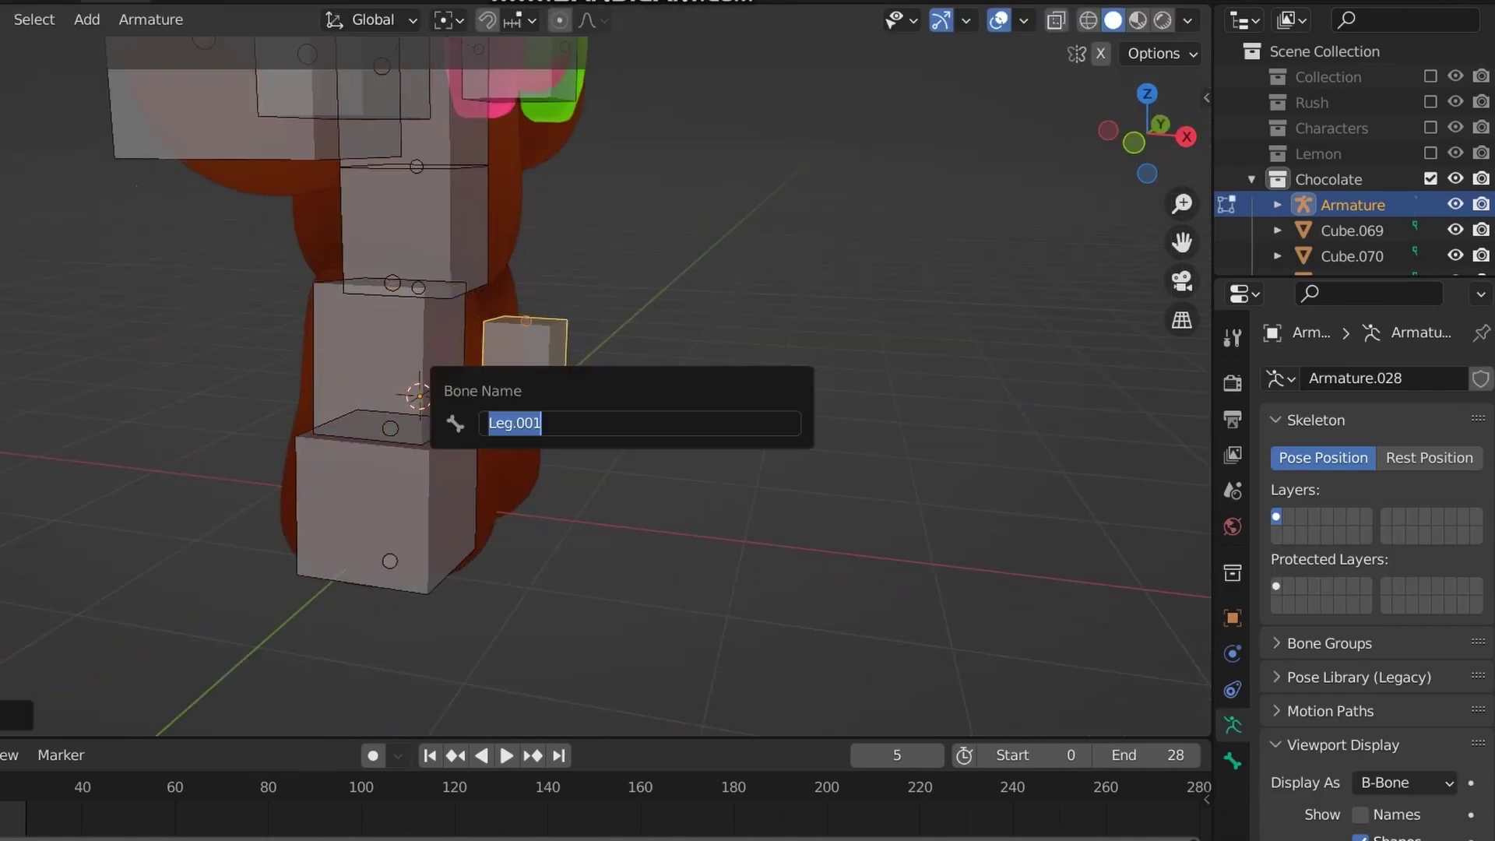
type("LegPoll")
key("Return")
Extrude a new bone straight down along Z from the bottom bone.
middle_click_drag(700, 389, 787, 362)
key("e")
key("z")
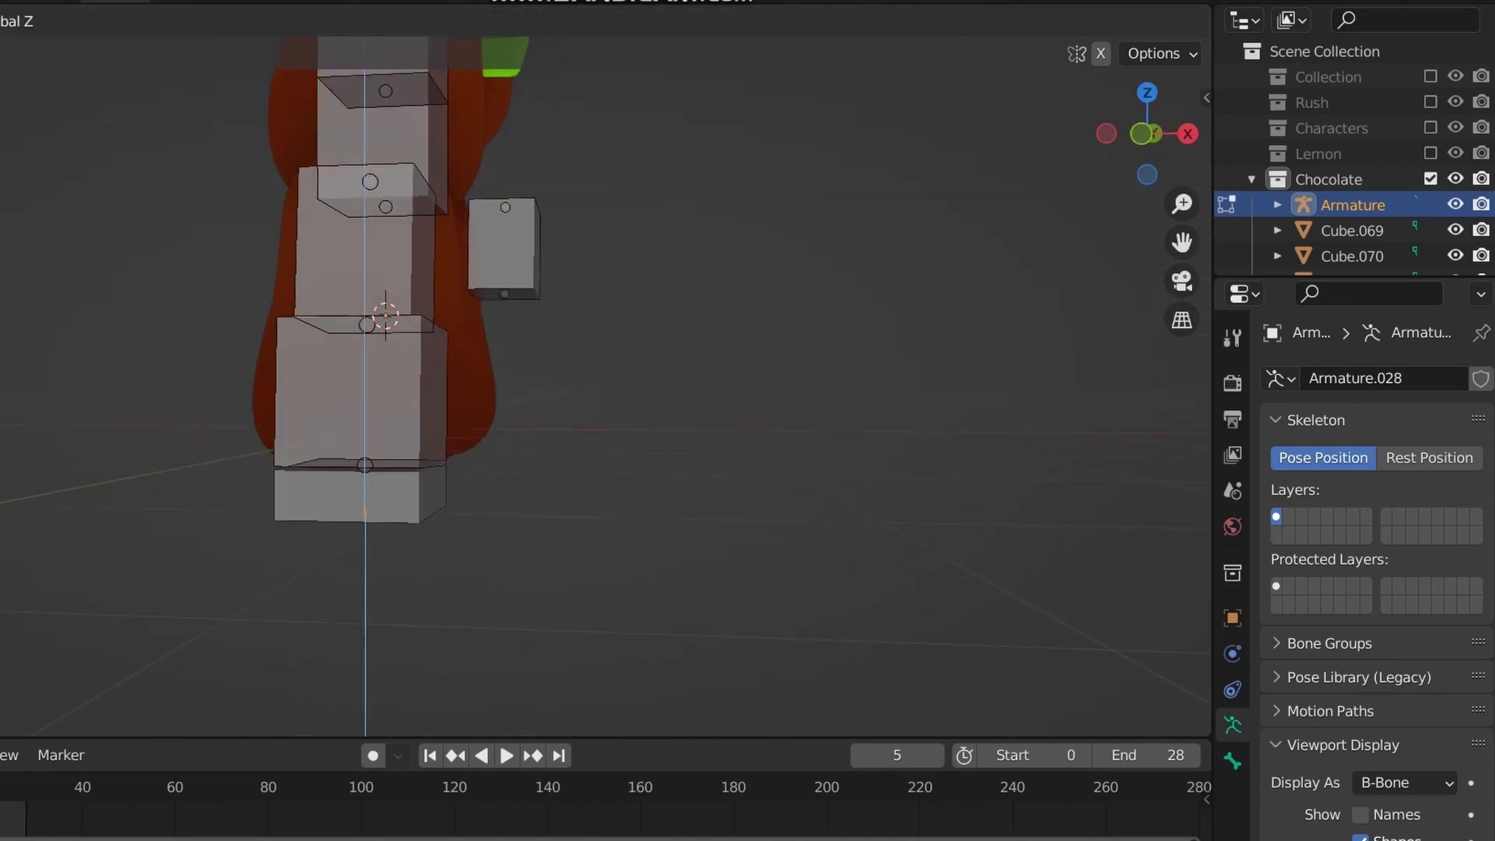
key("Return")
Search Preferences add-ons for 'rig' to enable Rigify, then view the generated rig in Pose Mode.
key("ctrl+Tab")
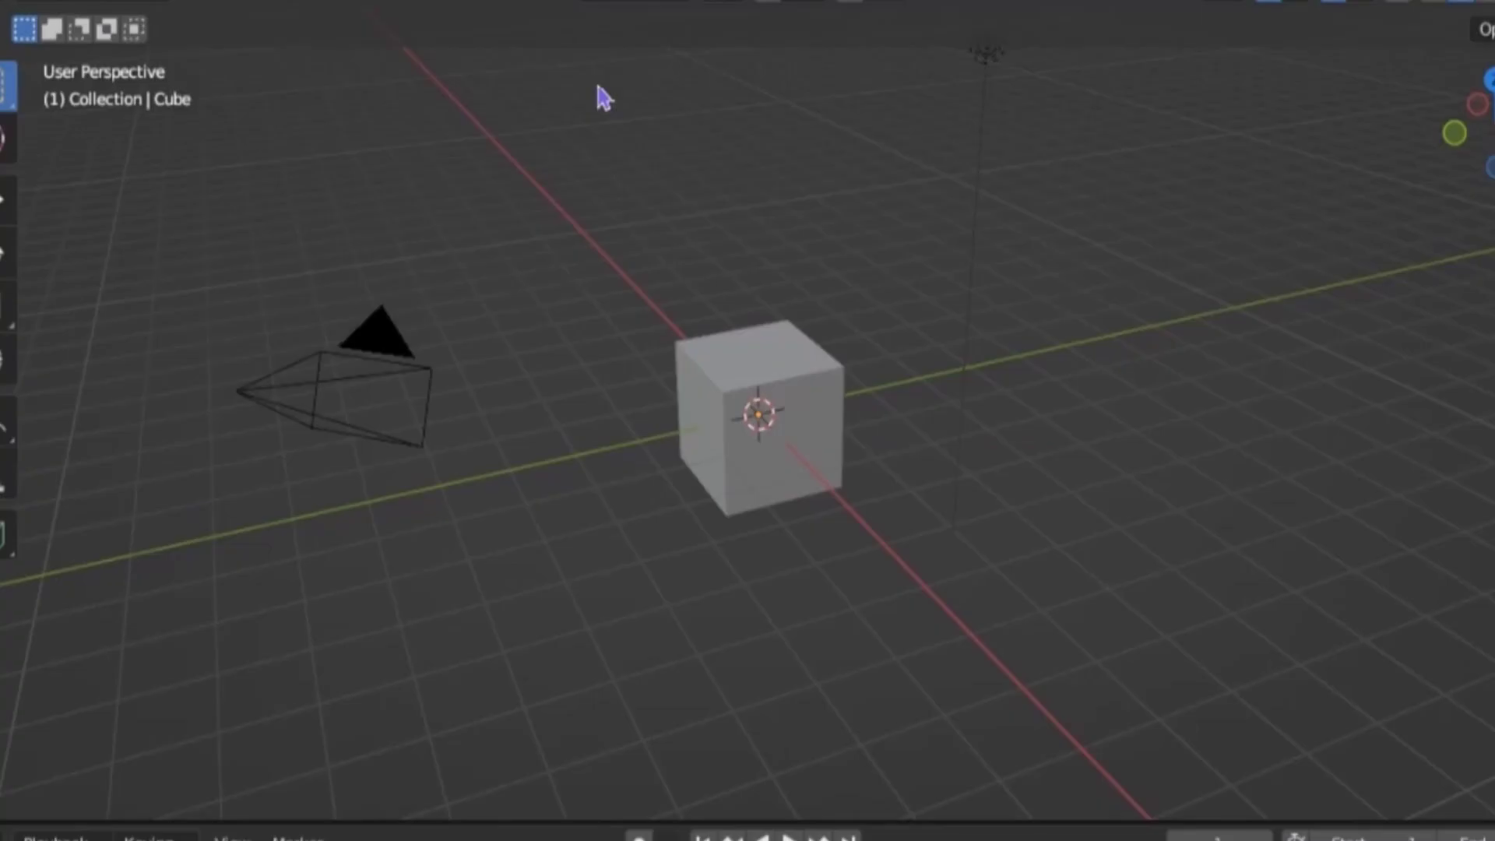
left_click(63, 1)
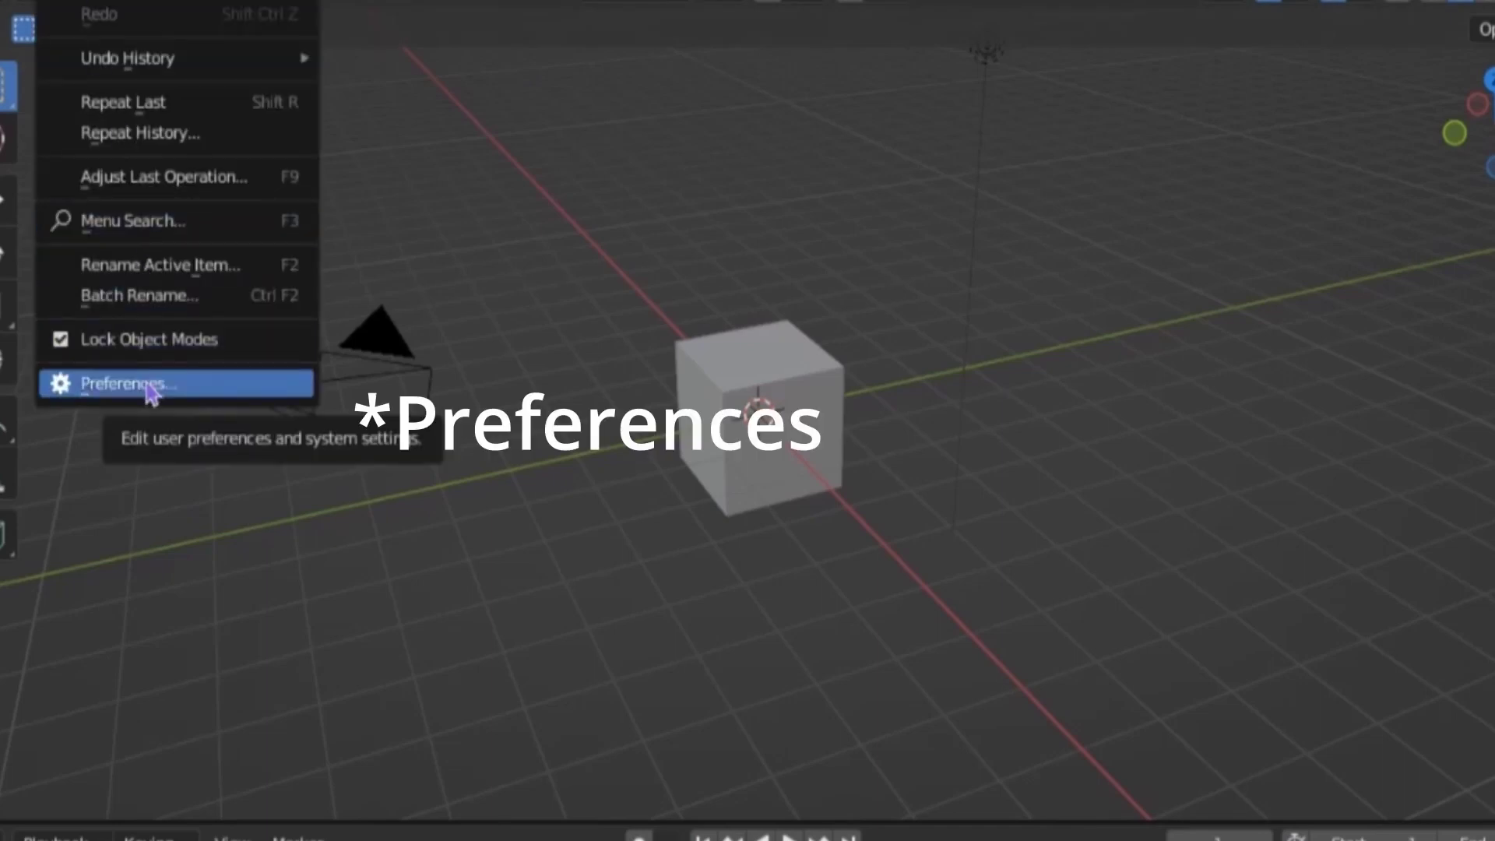
left_click(106, 390)
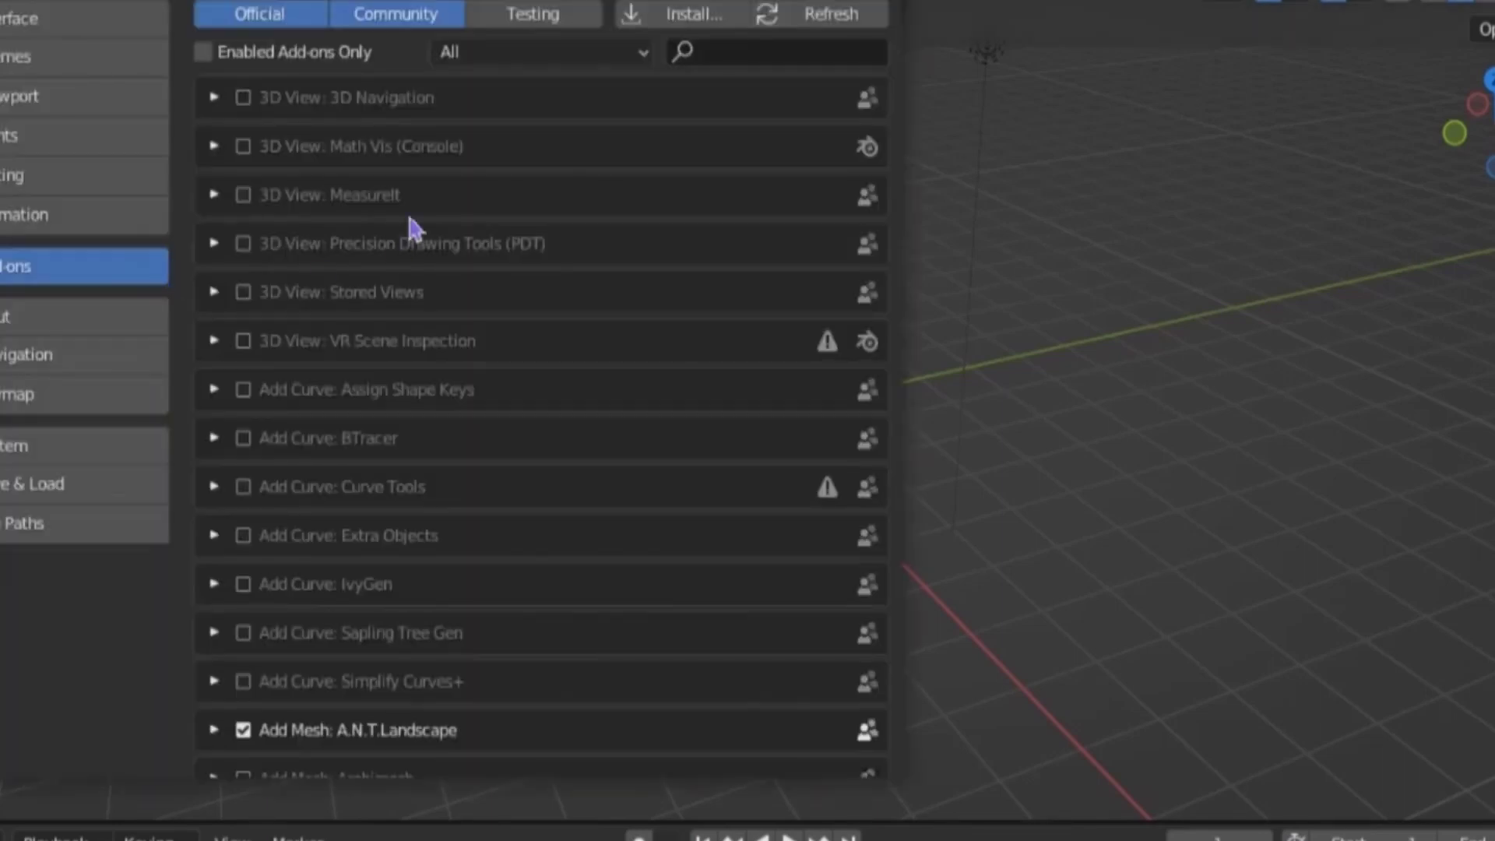
left_click(759, 54)
type("rig")
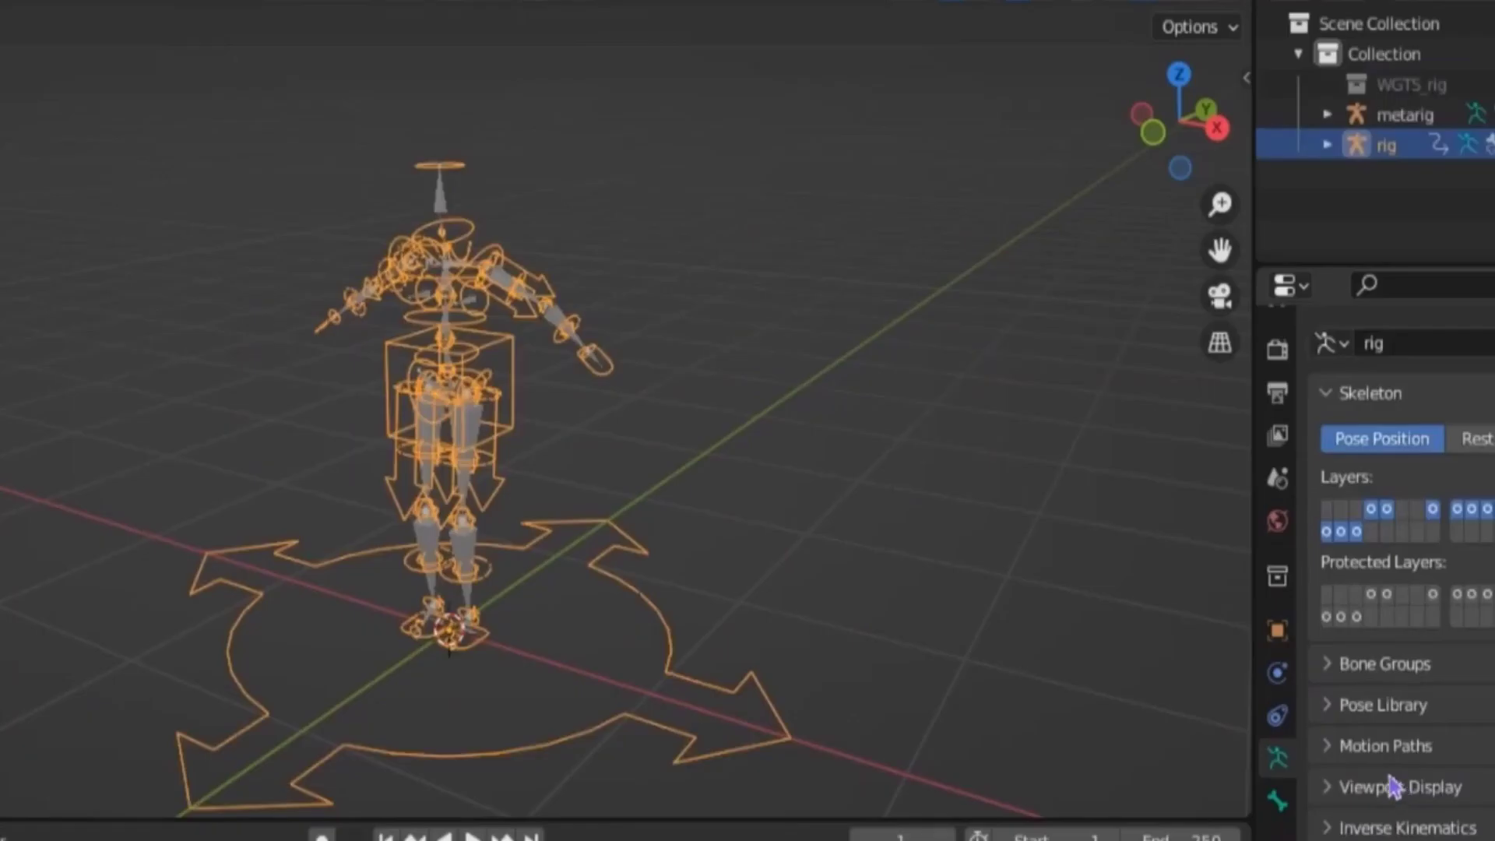
middle_click_drag(755, 637, 752, 632)
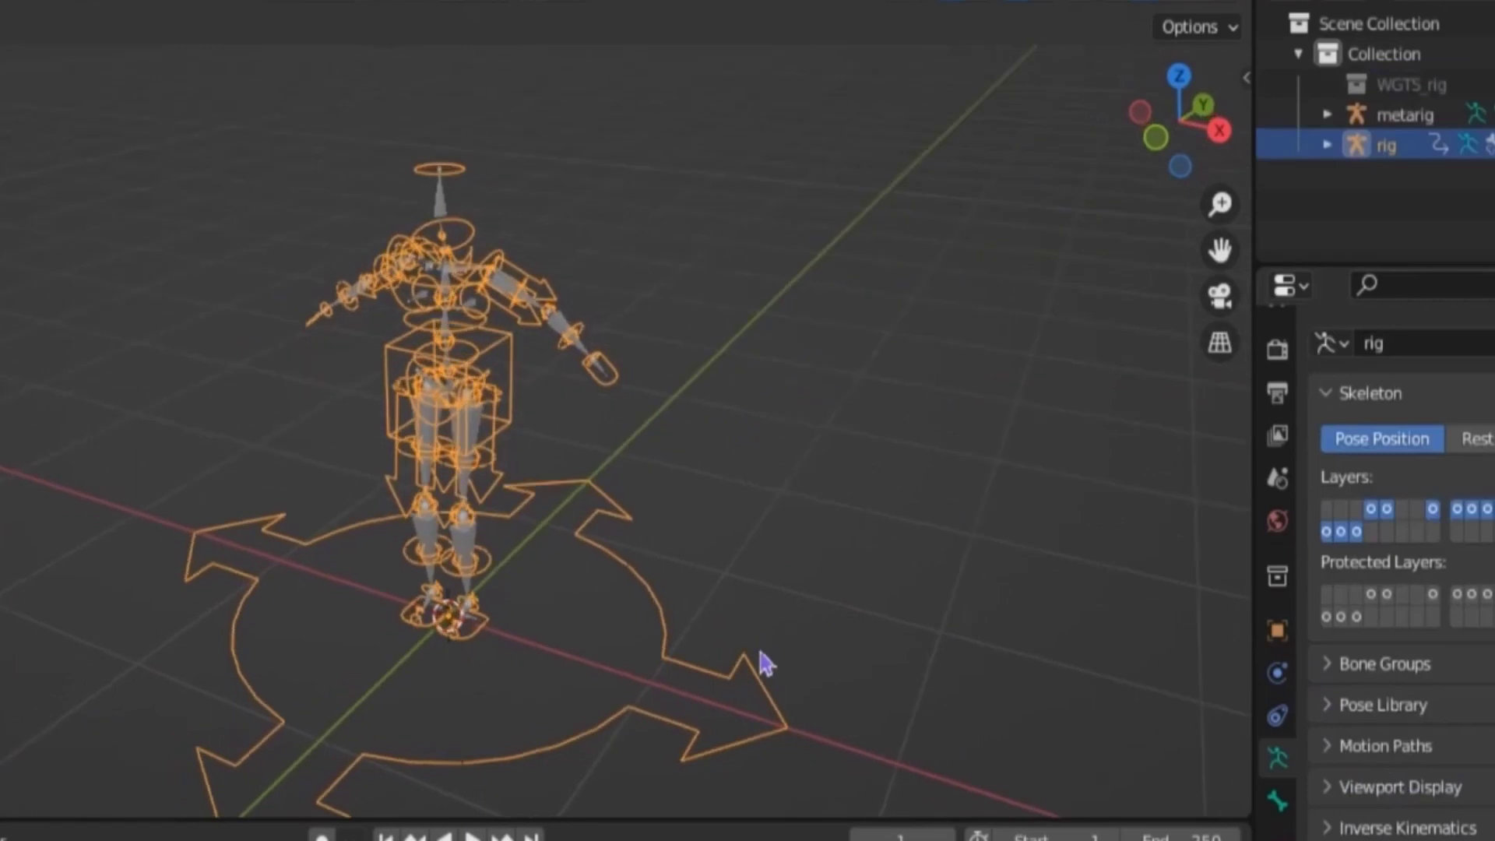
key("ctrl+Tab")
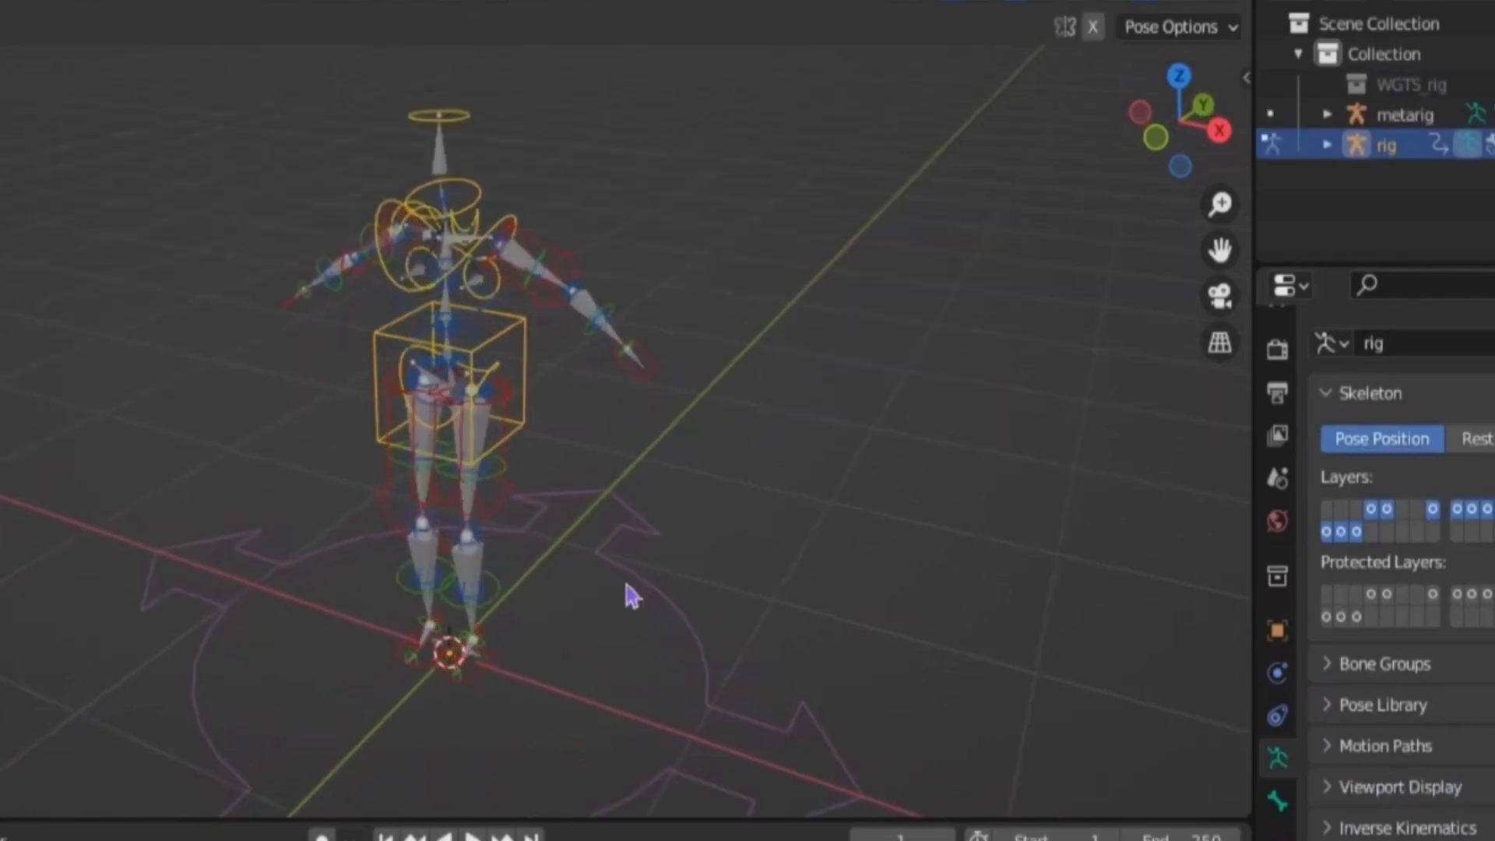